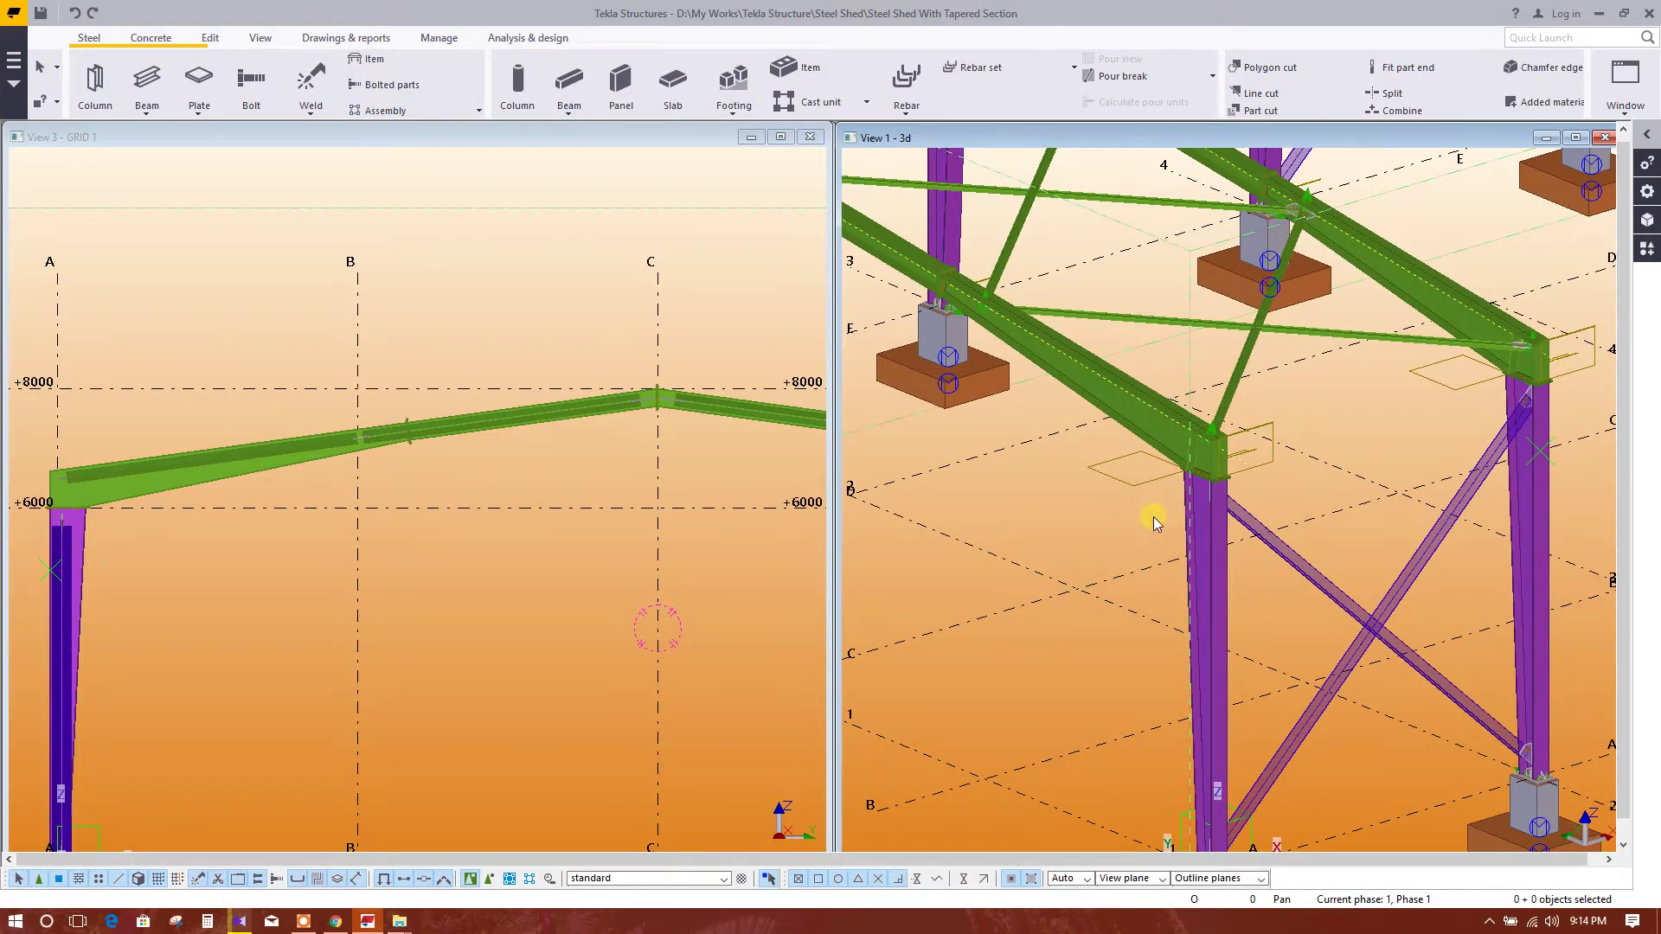
Zoom, tilt and pan the 3D model to frame the rafter-column junction
{"action": "scroll", "coordinate": [1294, 570], "scroll_direction": "down", "scroll_amount": 2}
{"action": "scroll", "coordinate": [1288, 569], "scroll_direction": "down", "scroll_amount": 2}
{"action": "scroll", "coordinate": [1289, 569], "scroll_direction": "down", "scroll_amount": 2}
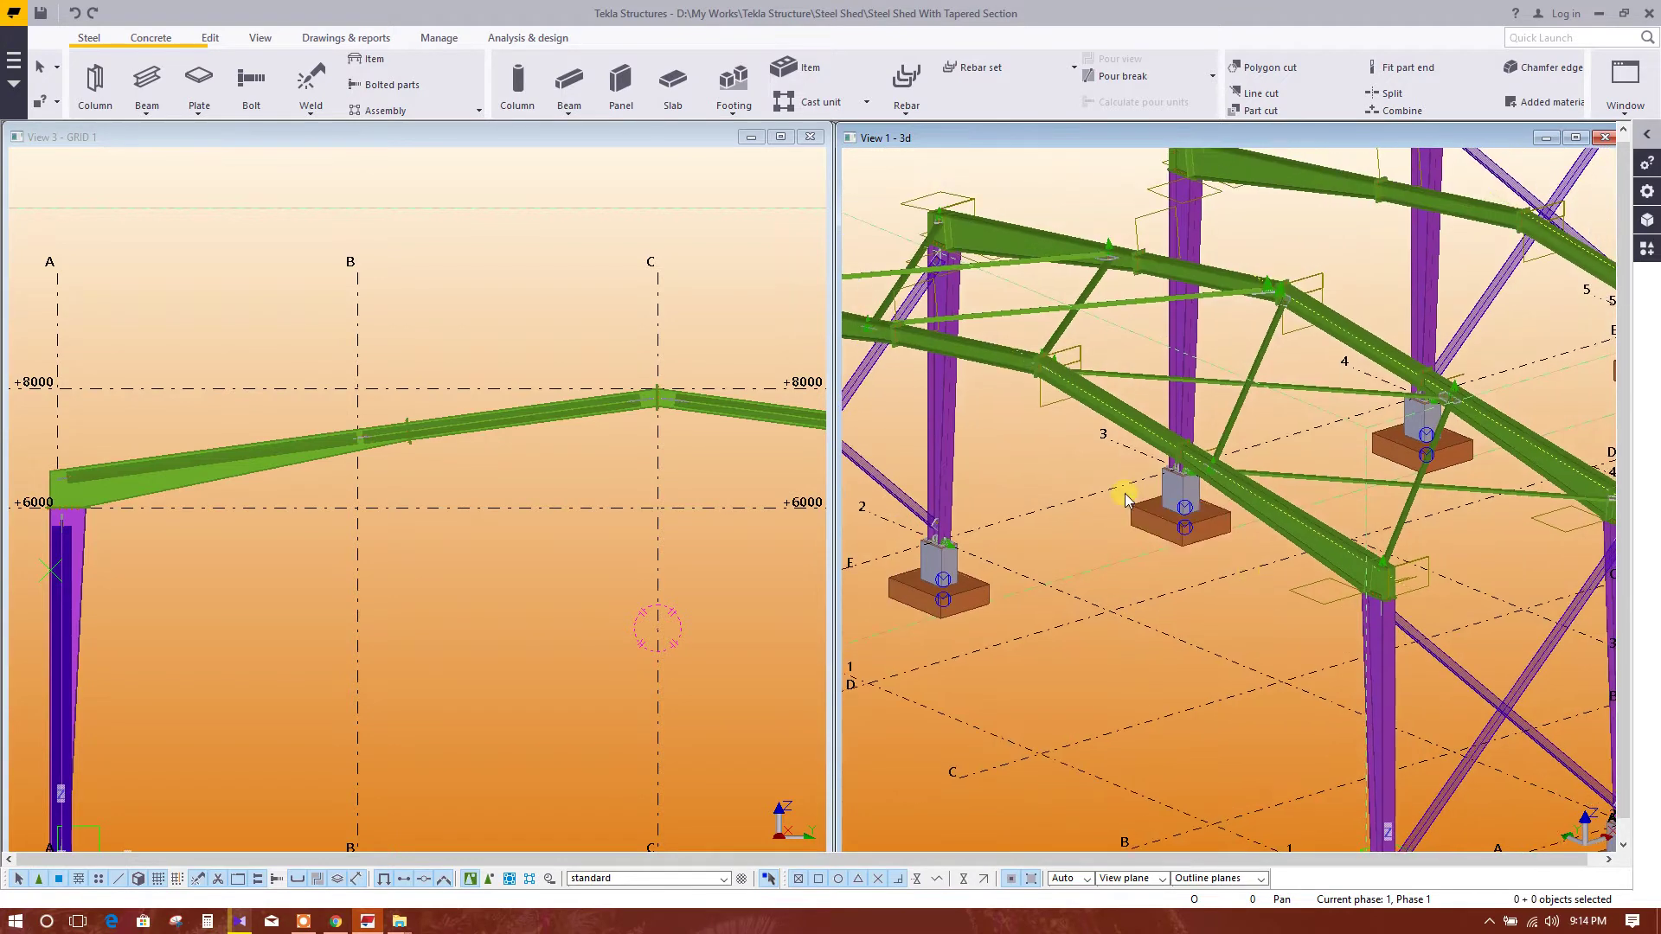
{"action": "scroll", "coordinate": [1125, 493], "scroll_direction": "down", "scroll_amount": 1}
{"action": "scroll", "coordinate": [1113, 434], "scroll_direction": "up", "scroll_amount": 2}
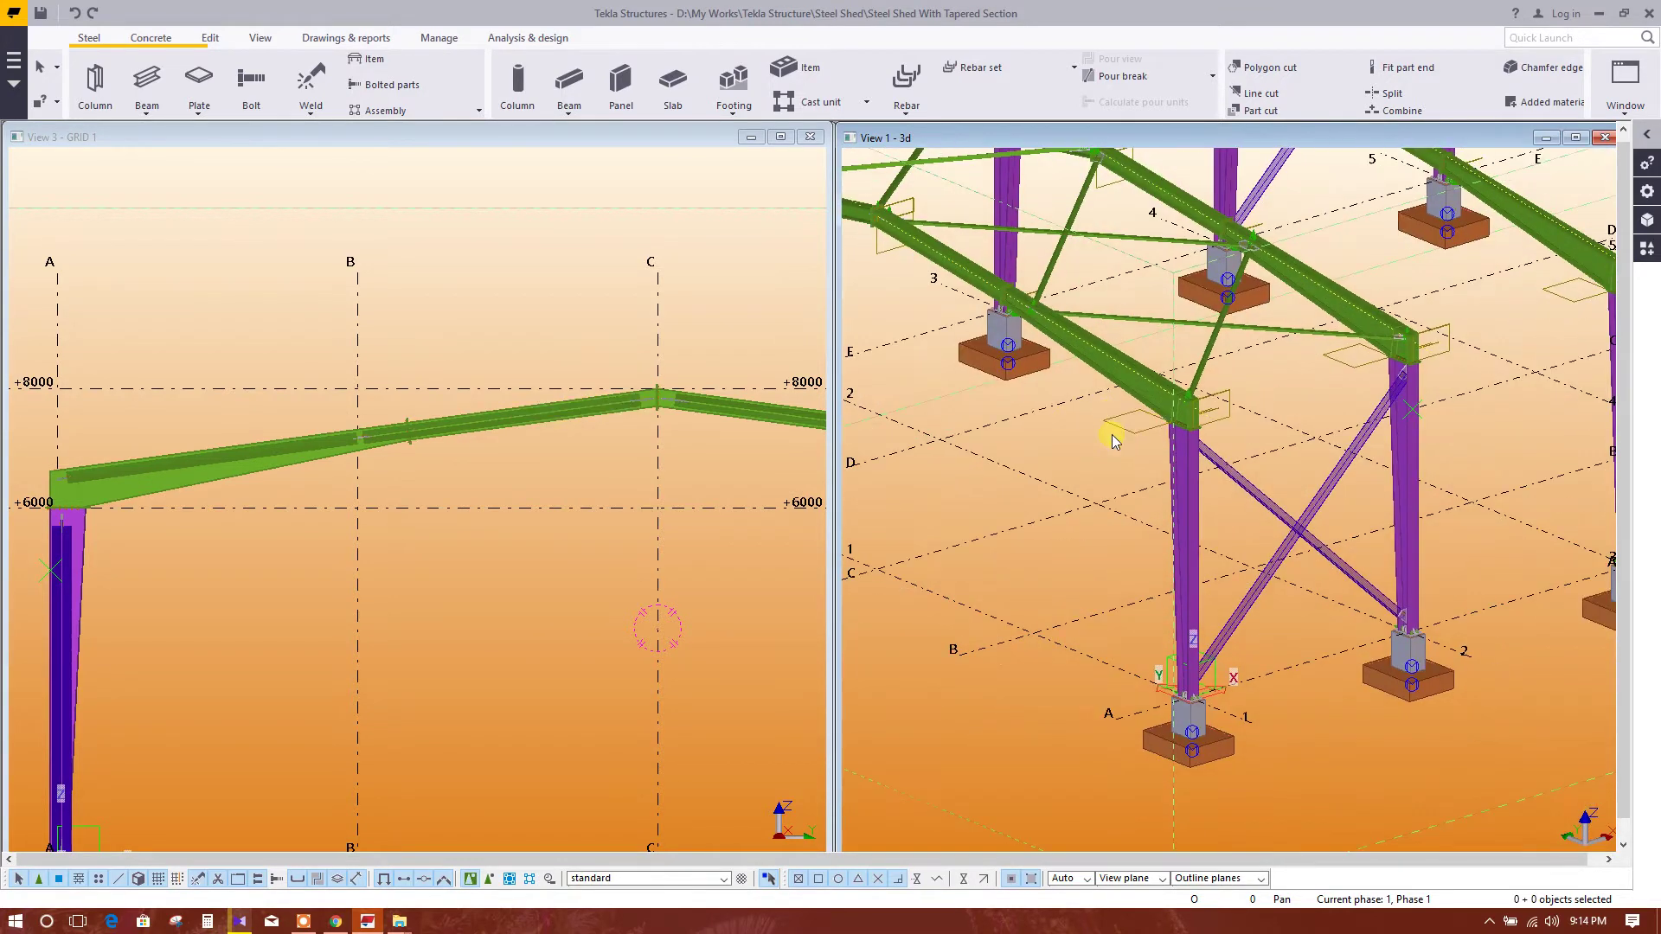
{"action": "scroll", "coordinate": [1116, 390], "scroll_direction": "up", "scroll_amount": 2}
{"action": "scroll", "coordinate": [1120, 346], "scroll_direction": "up", "scroll_amount": 2}
{"action": "scroll", "coordinate": [1125, 298], "scroll_direction": "up", "scroll_amount": 2}
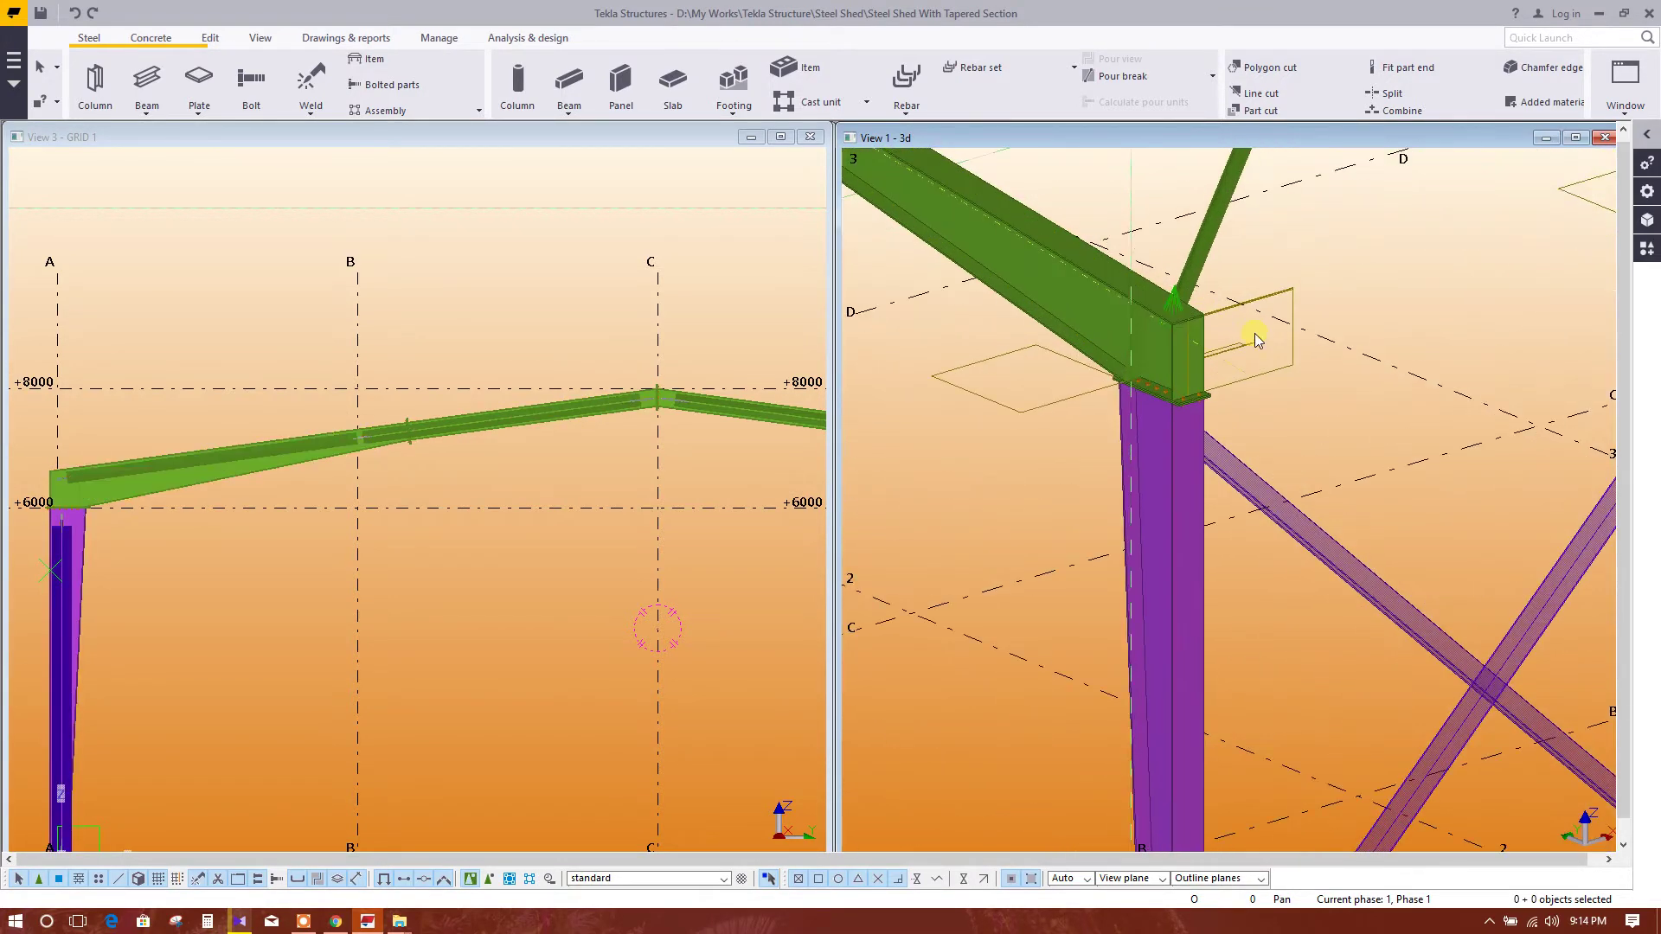
{"action": "mouse_move", "coordinate": [1124, 299]}
{"action": "middle_mouse_down"}
{"action": "mouse_move", "coordinate": [1062, 465]}
{"action": "mouse_move", "coordinate": [1312, 618]}
{"action": "mouse_move", "coordinate": [1232, 467]}
{"action": "mouse_move", "coordinate": [1255, 546]}
{"action": "middle_mouse_up"}
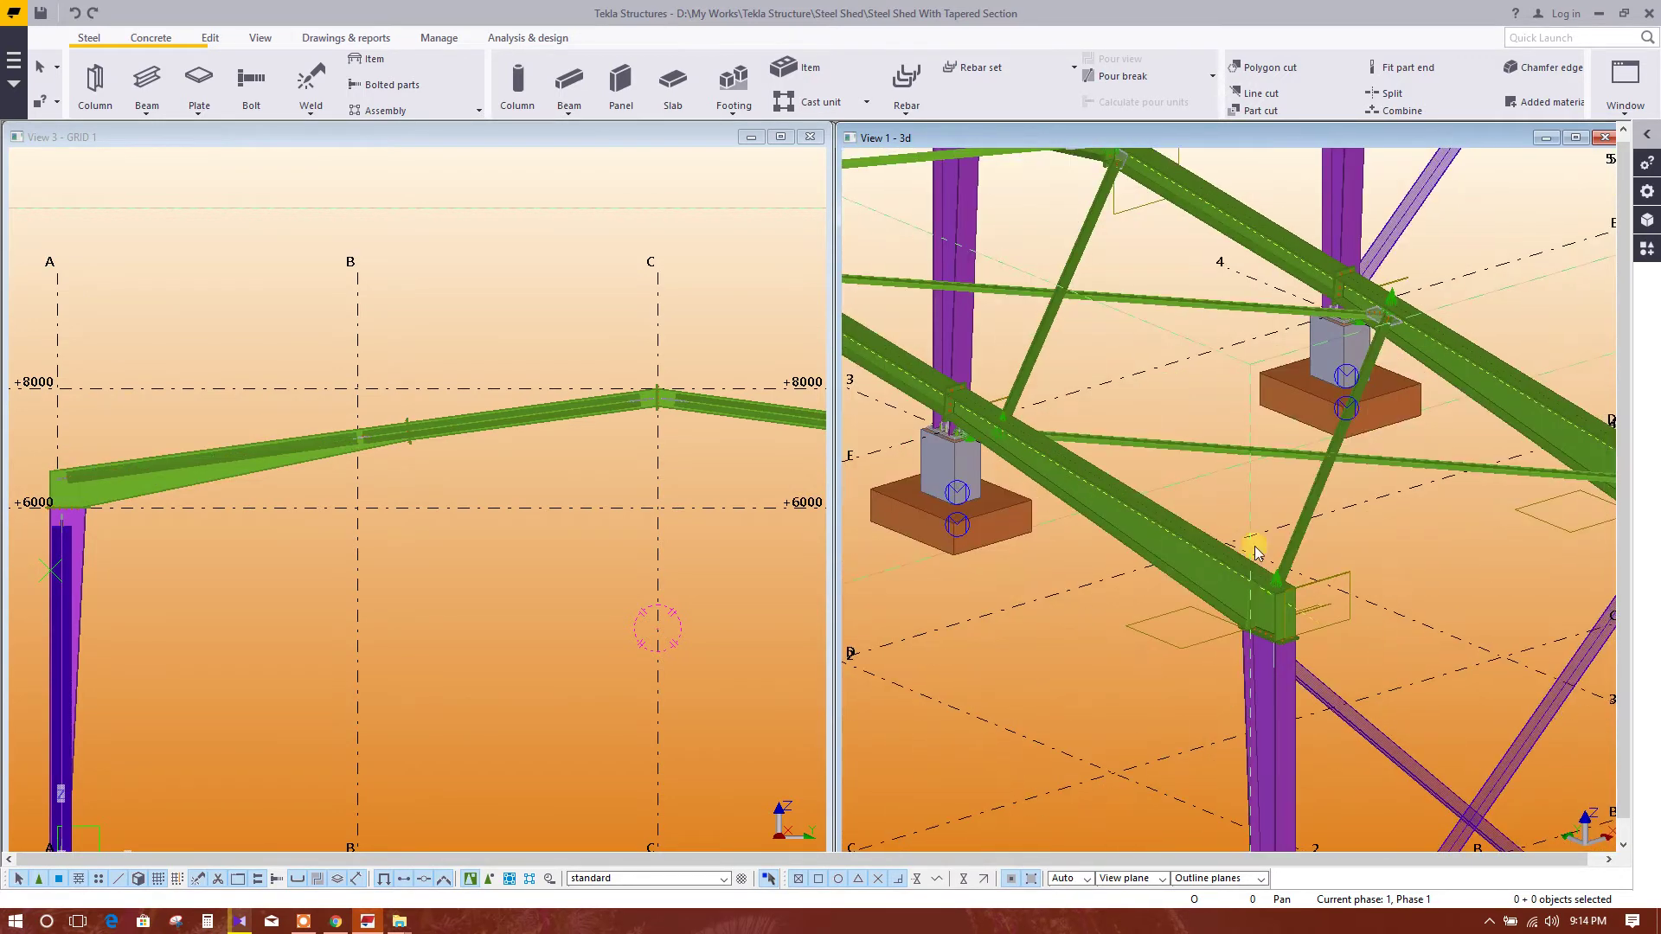
{"action": "mouse_move", "coordinate": [1347, 650]}
{"action": "middle_mouse_down"}
{"action": "mouse_move", "coordinate": [1101, 530]}
{"action": "mouse_move", "coordinate": [1398, 475]}
{"action": "mouse_move", "coordinate": [1047, 485]}
{"action": "middle_mouse_up"}
{"action": "scroll", "coordinate": [440, 147], "scroll_direction": "down", "scroll_amount": 1}
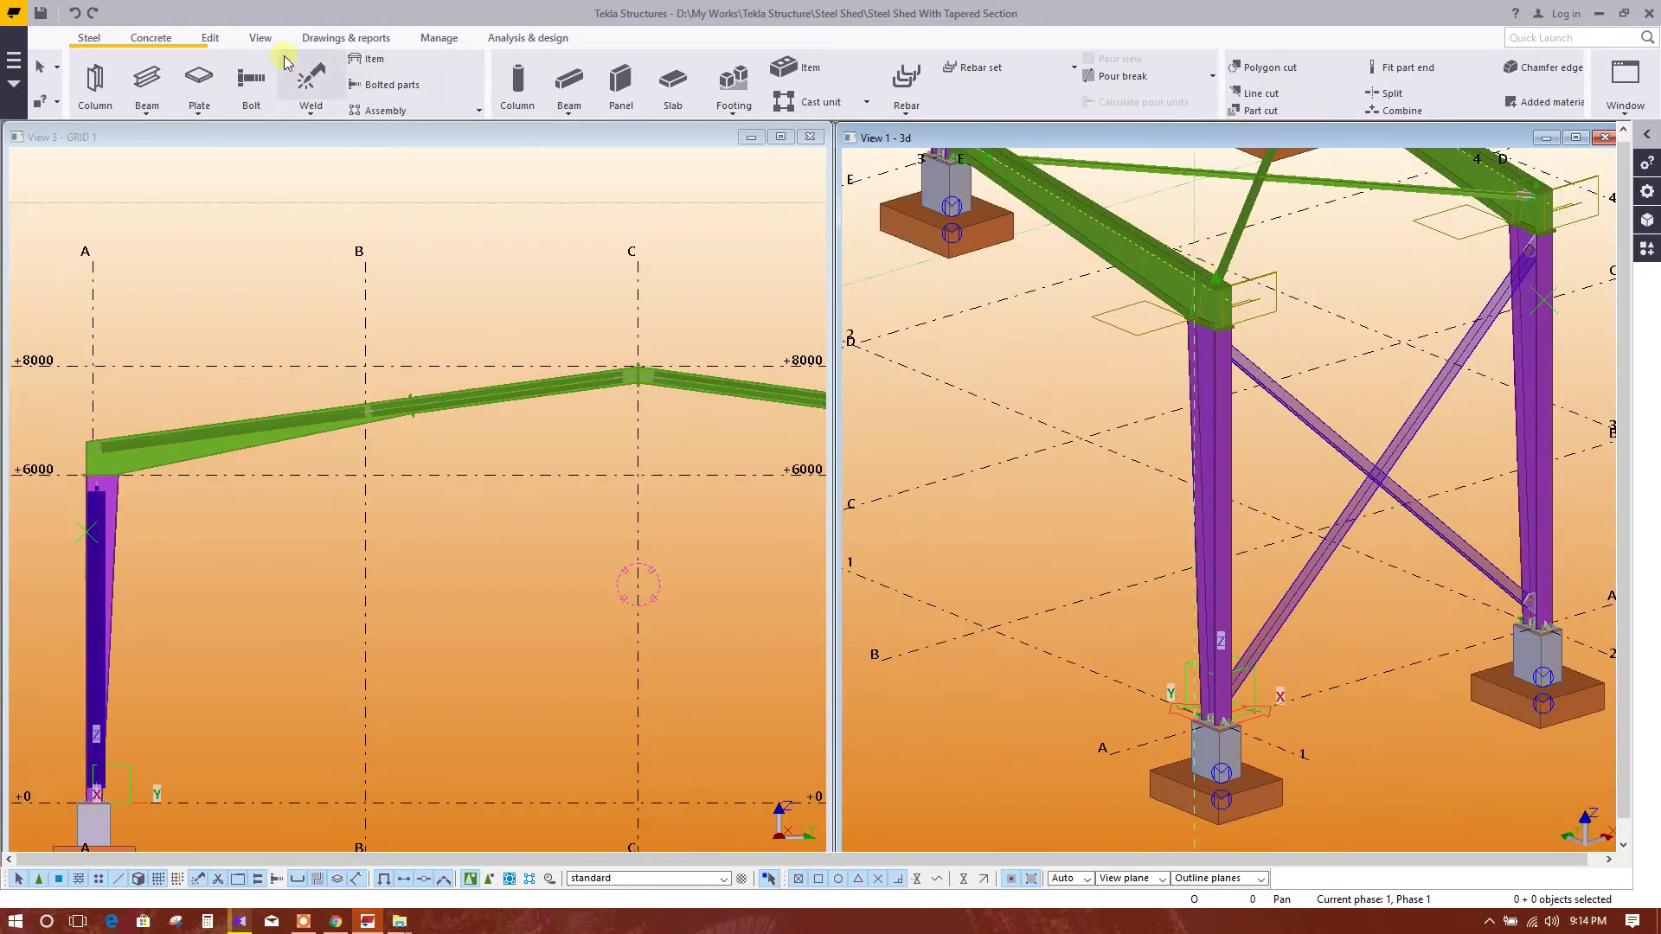
Start a two-point work plane with its origin at the column-top corner
{"action": "left_click", "coordinate": [260, 38]}
{"action": "left_click", "coordinate": [475, 87]}
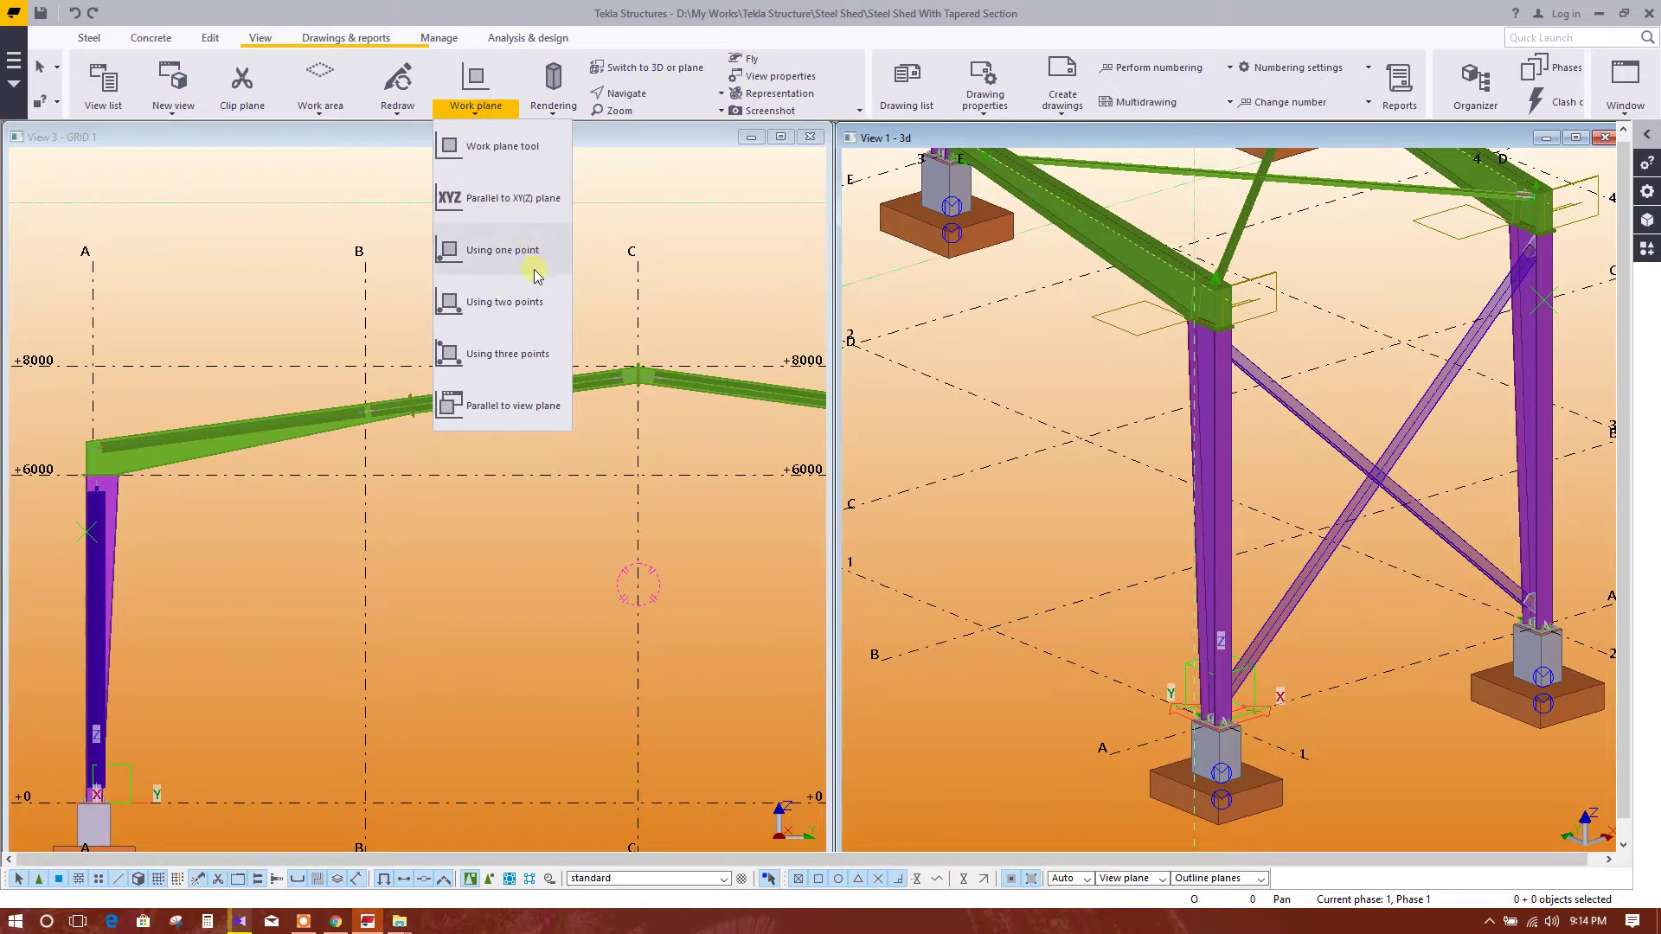
{"action": "left_click", "coordinate": [541, 301]}
{"action": "scroll", "coordinate": [1228, 406], "scroll_direction": "up", "scroll_amount": 2}
{"action": "scroll", "coordinate": [1246, 492], "scroll_direction": "up", "scroll_amount": 2}
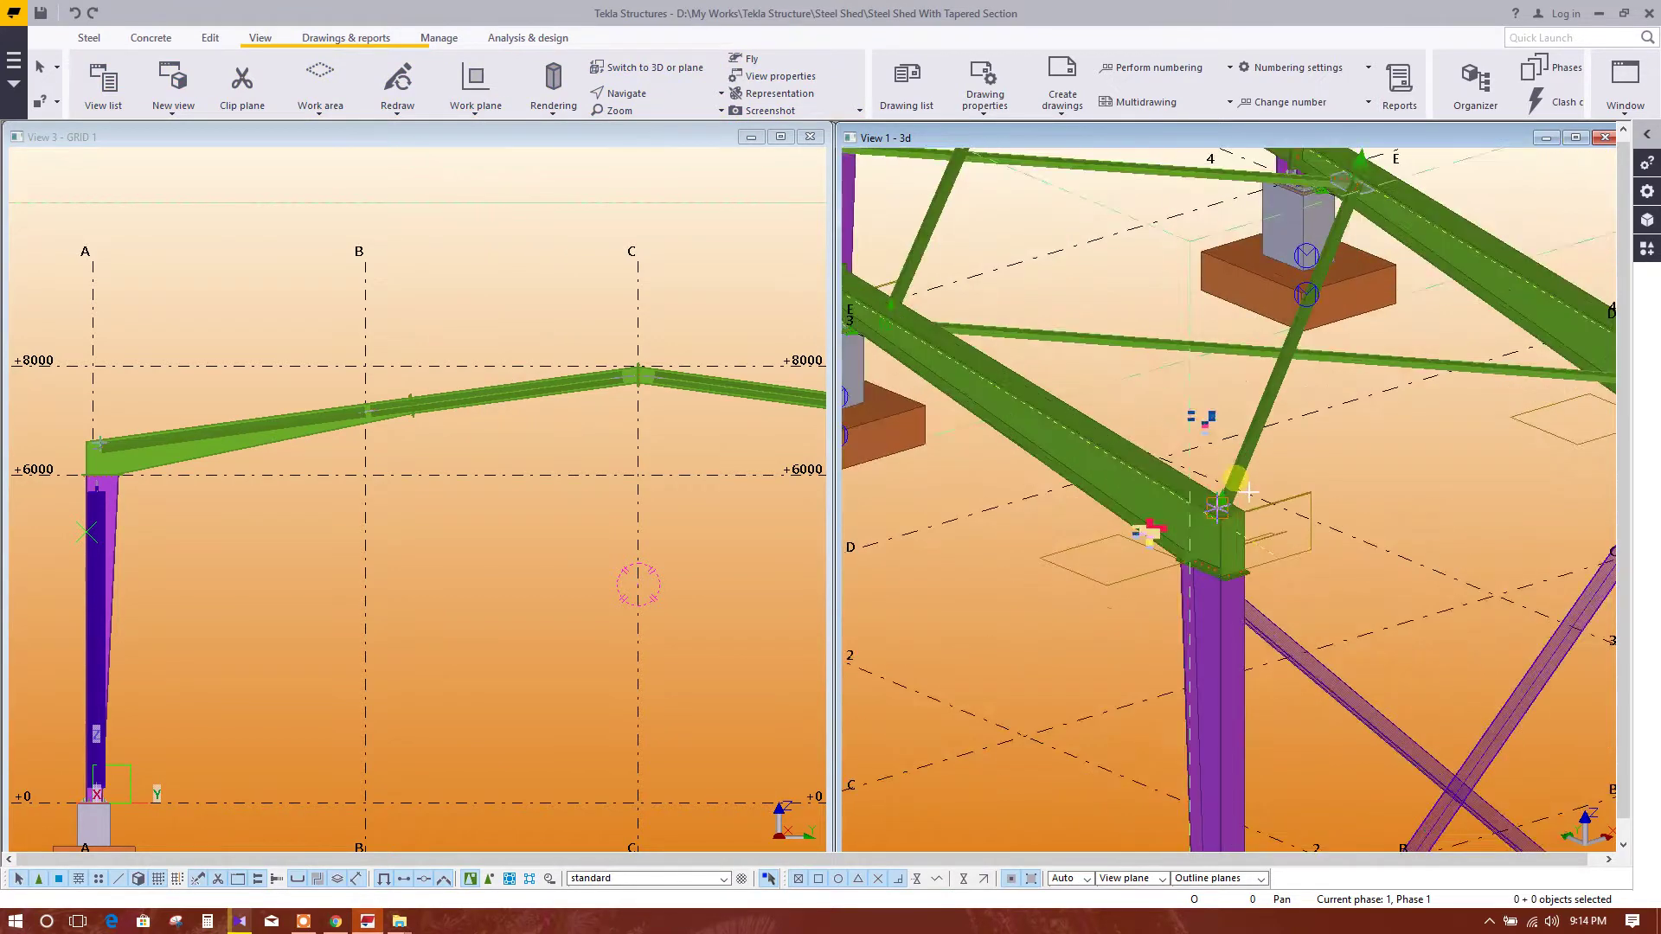
{"action": "scroll", "coordinate": [1246, 528], "scroll_direction": "up", "scroll_amount": 2}
{"action": "scroll", "coordinate": [1246, 567], "scroll_direction": "up", "scroll_amount": 1}
{"action": "scroll", "coordinate": [1248, 565], "scroll_direction": "up", "scroll_amount": 2}
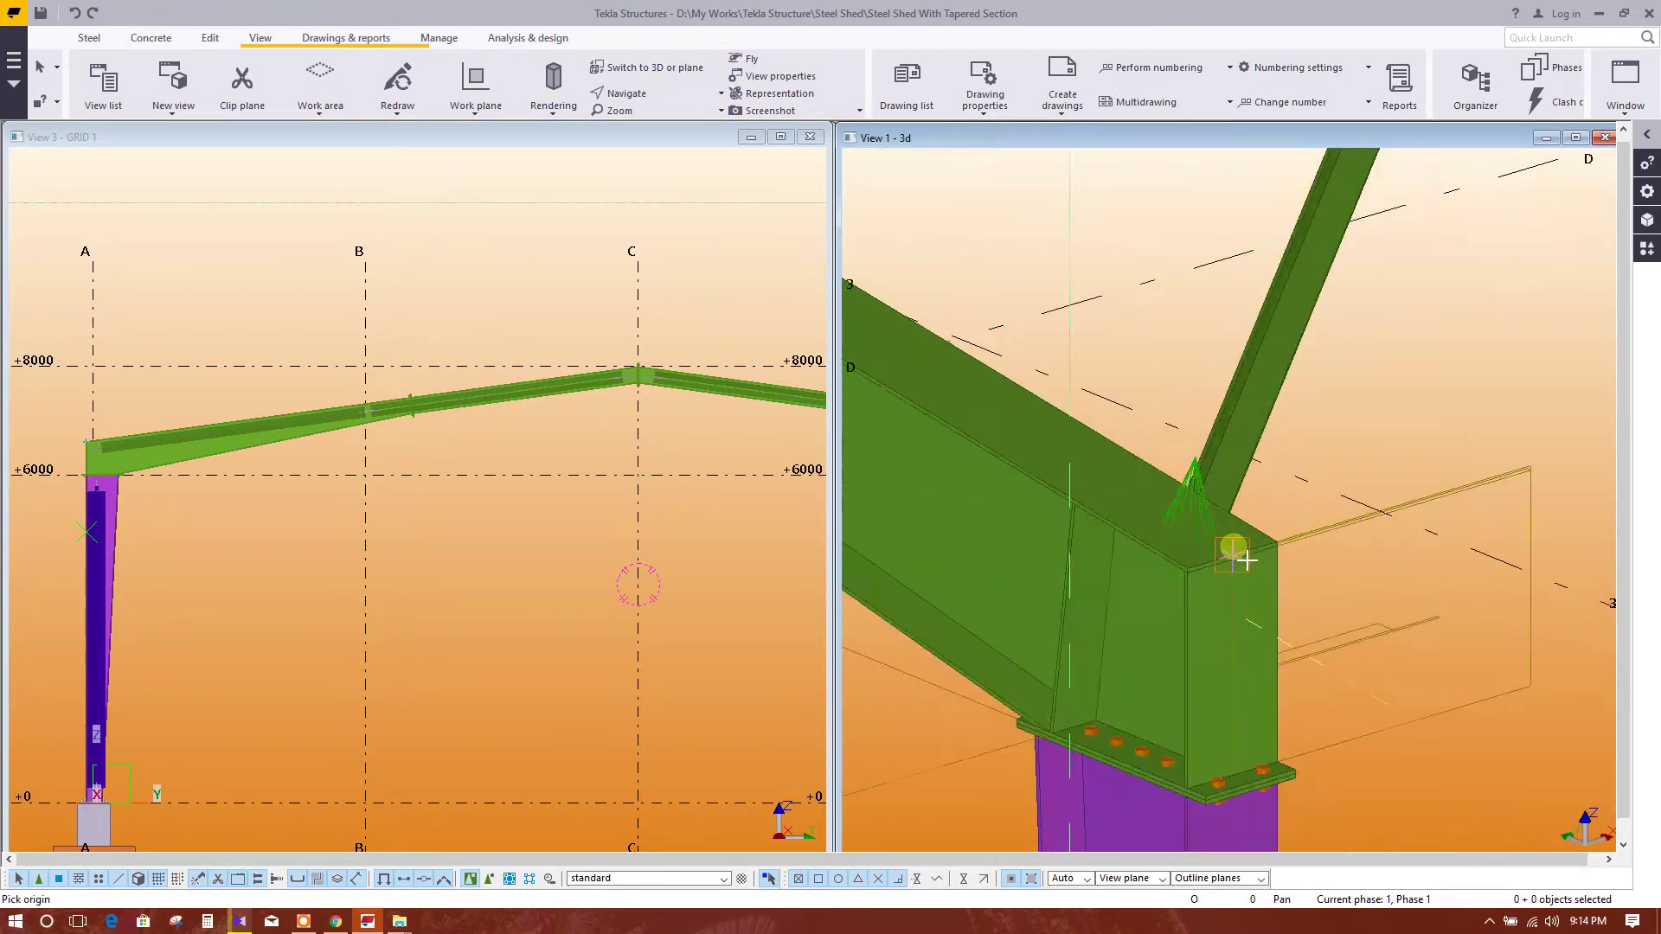
{"action": "scroll", "coordinate": [1248, 566], "scroll_direction": "up", "scroll_amount": 1}
{"action": "left_click", "coordinate": [1183, 569]}
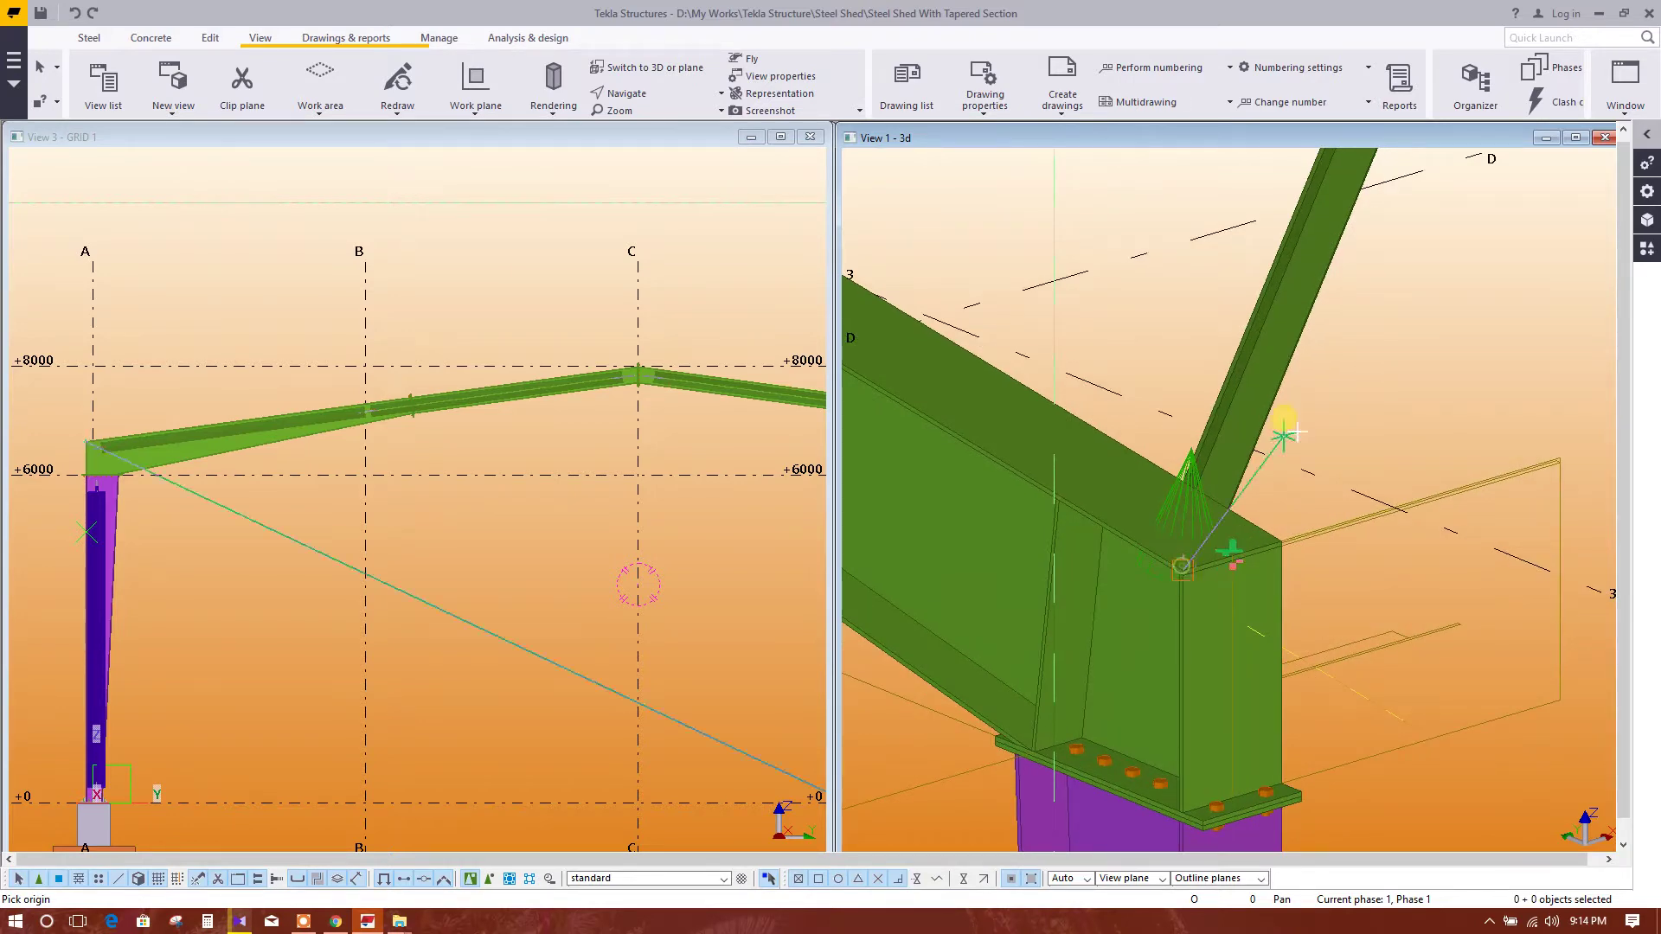
Point the work plane's X axis along the sloped rafter
{"action": "scroll", "coordinate": [1242, 420], "scroll_direction": "up", "scroll_amount": 2}
{"action": "scroll", "coordinate": [1314, 536], "scroll_direction": "up", "scroll_amount": 2}
{"action": "scroll", "coordinate": [1393, 647], "scroll_direction": "down", "scroll_amount": 2}
{"action": "scroll", "coordinate": [1343, 512], "scroll_direction": "down", "scroll_amount": 2}
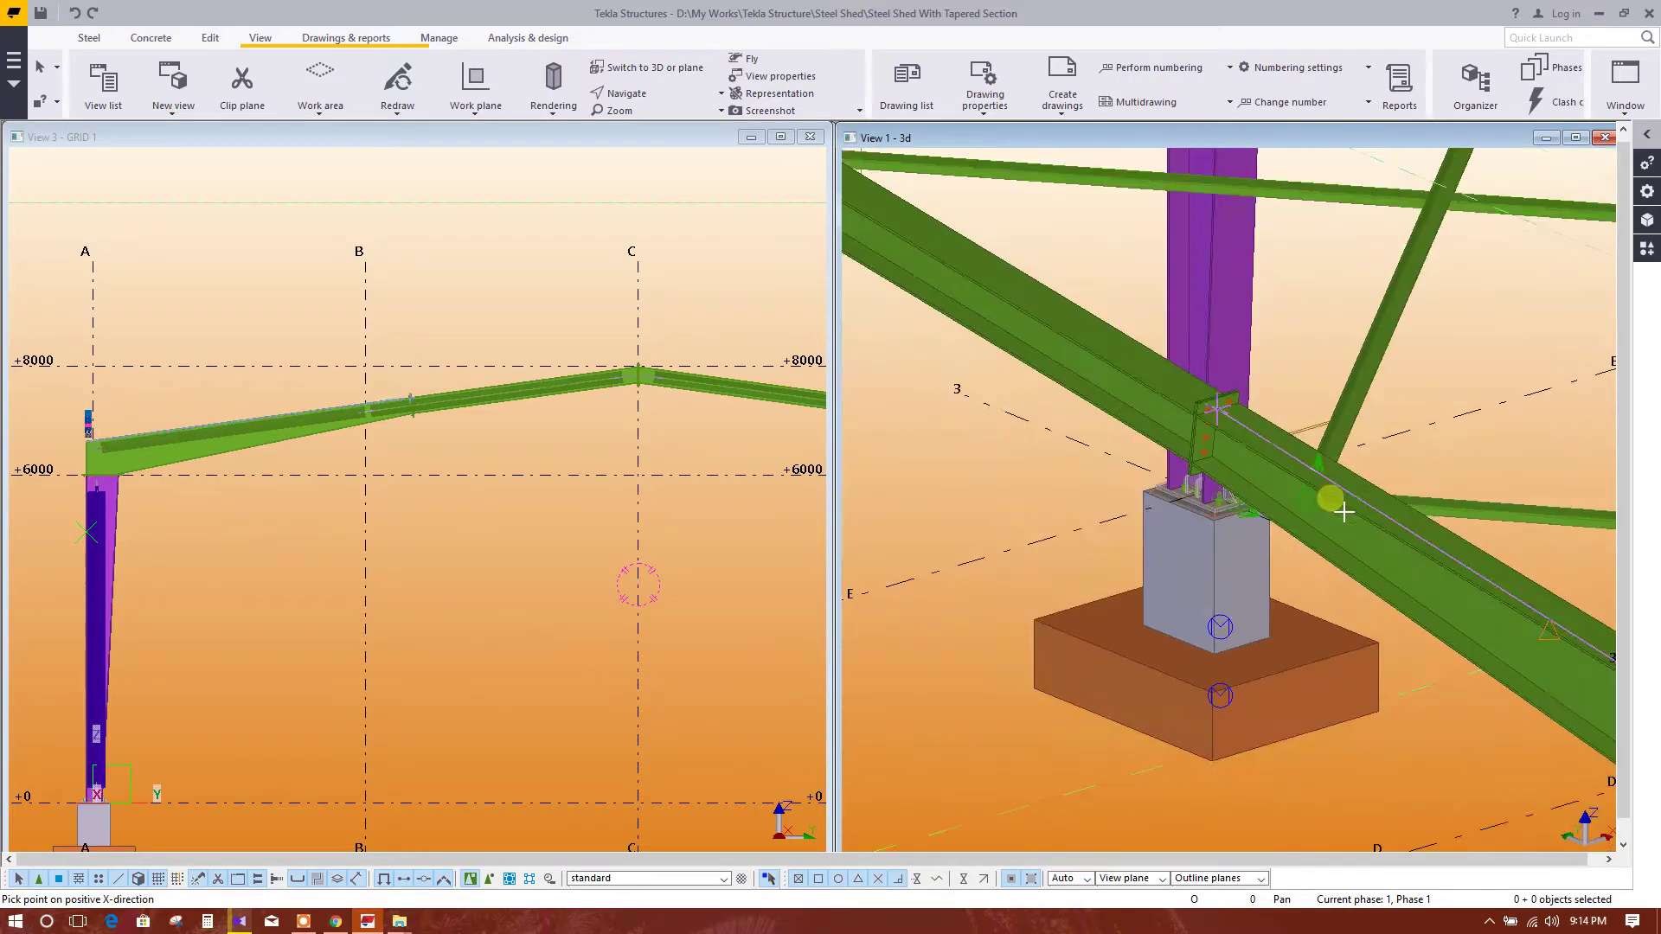
{"action": "scroll", "coordinate": [1211, 429], "scroll_direction": "up", "scroll_amount": 2}
{"action": "scroll", "coordinate": [1116, 385], "scroll_direction": "up", "scroll_amount": 1}
{"action": "scroll", "coordinate": [1114, 381], "scroll_direction": "up", "scroll_amount": 1}
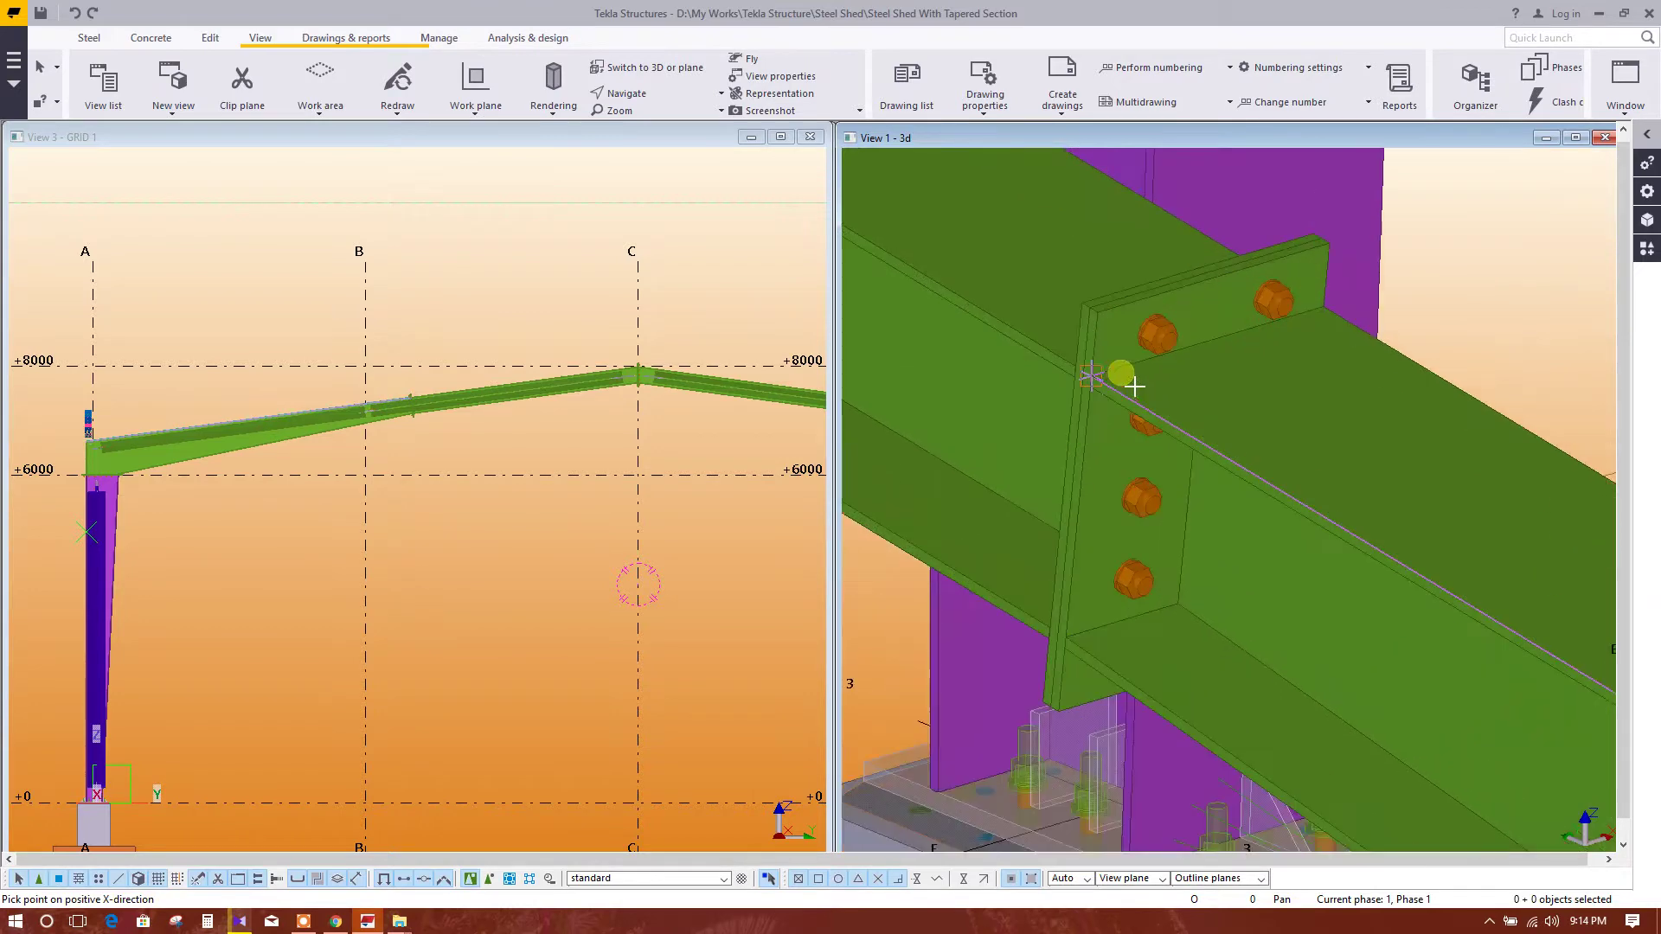
{"action": "left_click", "coordinate": [1095, 375]}
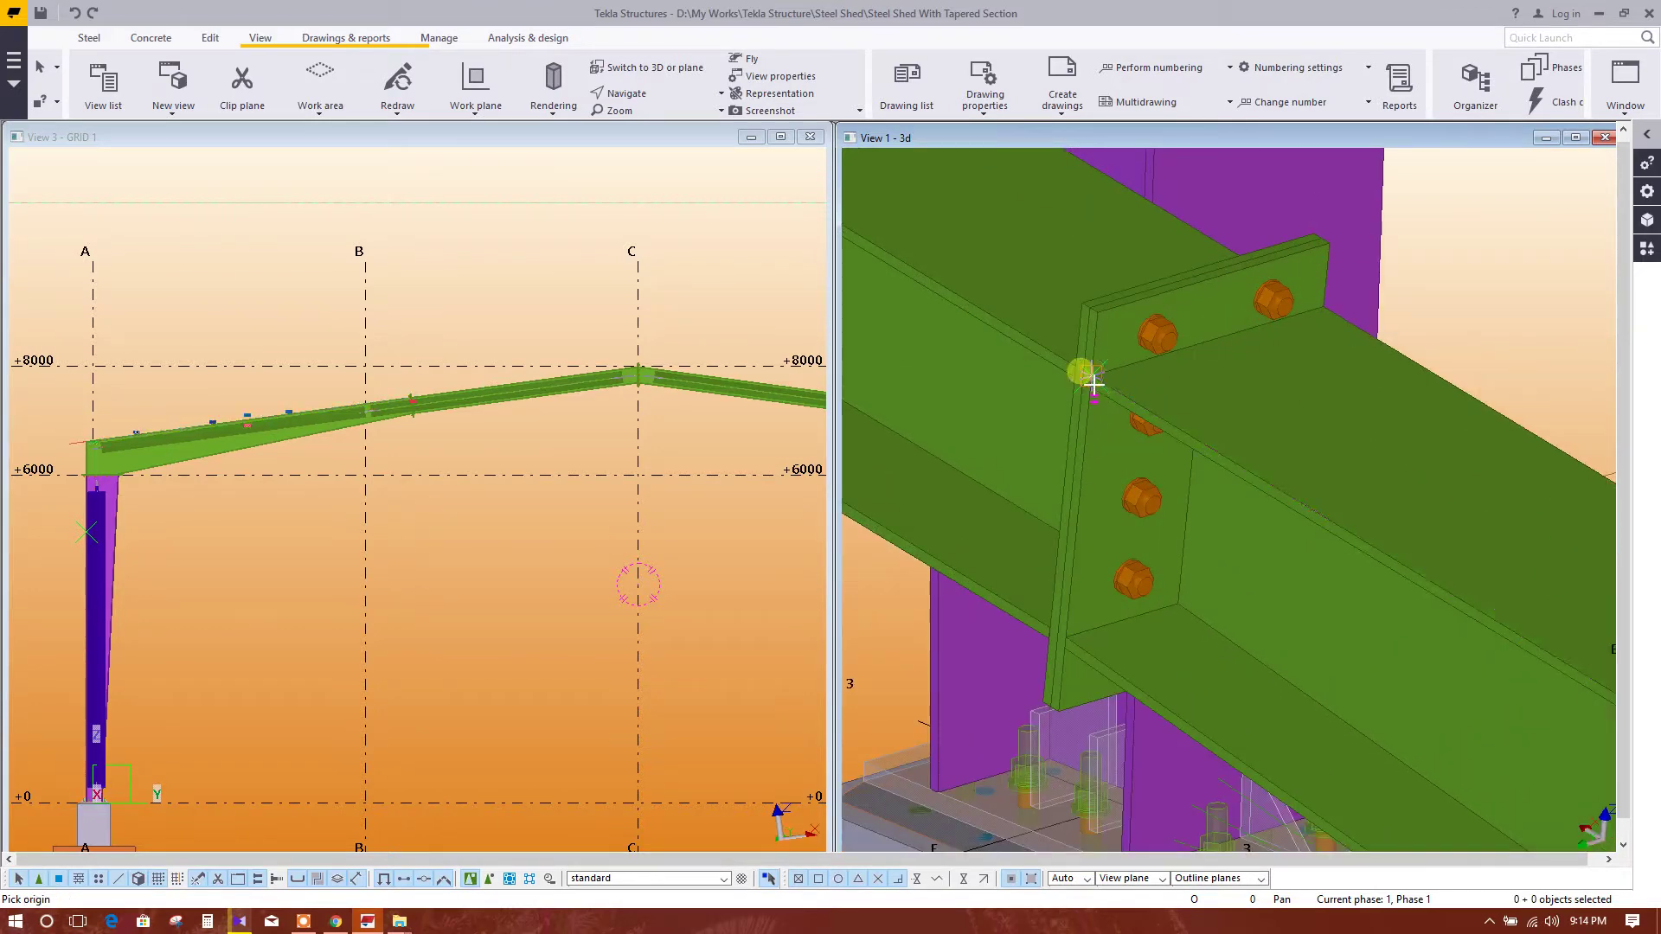
{"action": "scroll", "coordinate": [1088, 373], "scroll_direction": "down", "scroll_amount": 2}
{"action": "scroll", "coordinate": [1142, 408], "scroll_direction": "down", "scroll_amount": 2}
{"action": "scroll", "coordinate": [1409, 556], "scroll_direction": "down", "scroll_amount": 2}
{"action": "scroll", "coordinate": [1167, 463], "scroll_direction": "up", "scroll_amount": 3}
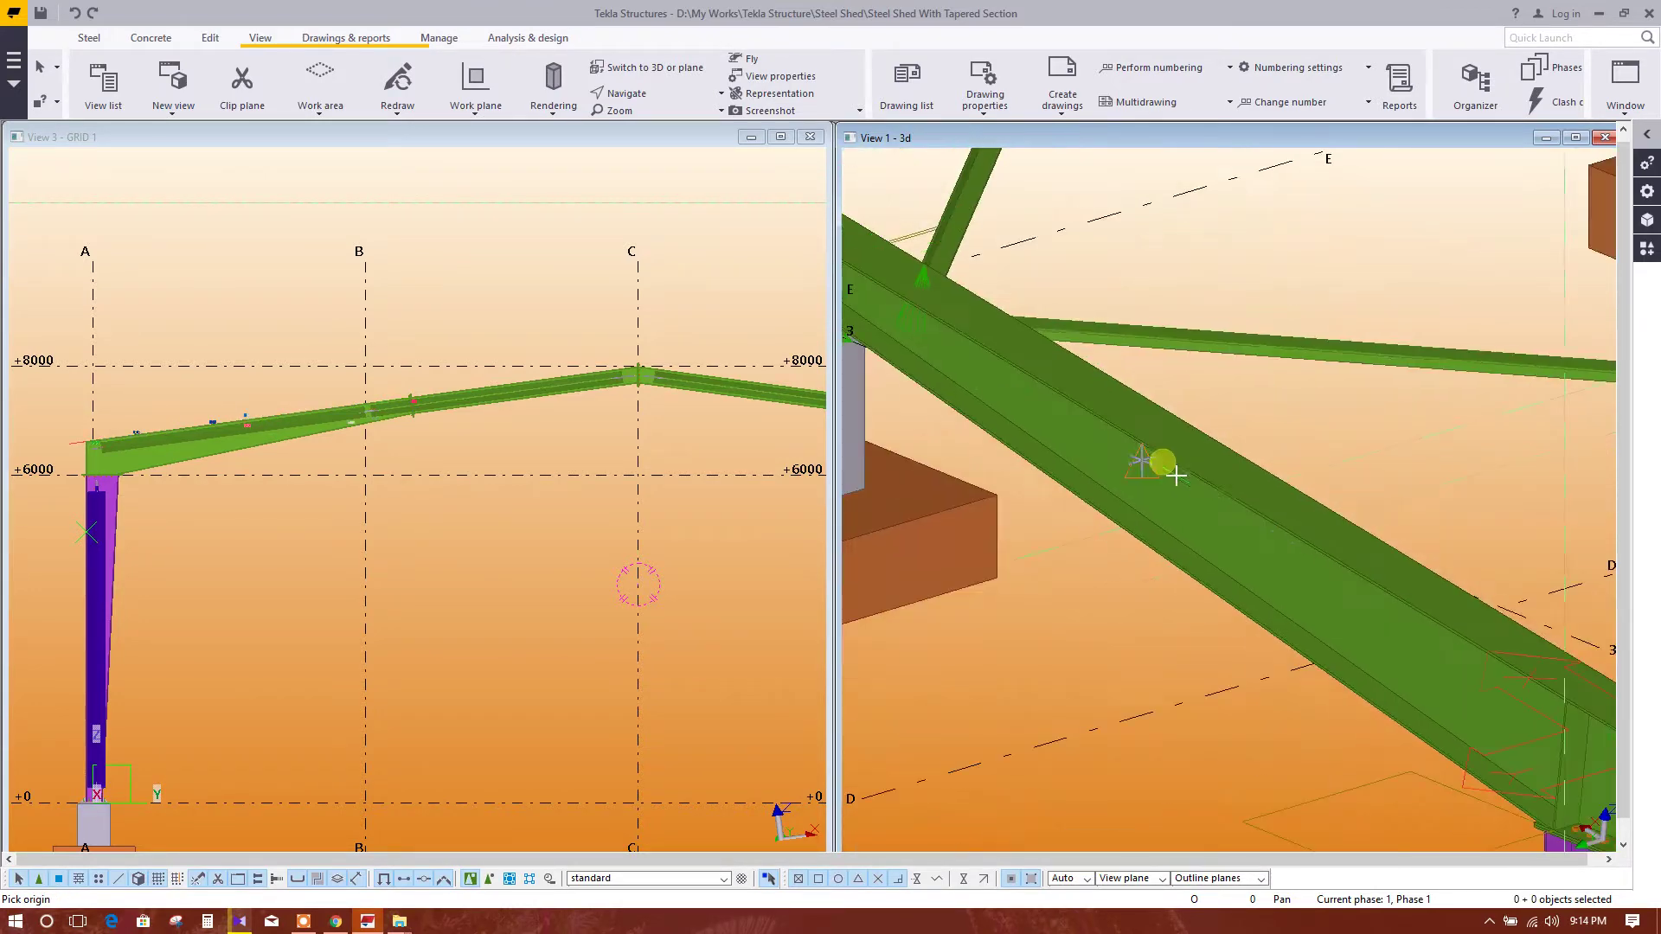
{"action": "scroll", "coordinate": [1427, 588], "scroll_direction": "up", "scroll_amount": 1}
{"action": "scroll", "coordinate": [1425, 585], "scroll_direction": "down", "scroll_amount": 2}
{"action": "scroll", "coordinate": [1440, 540], "scroll_direction": "up", "scroll_amount": 3}
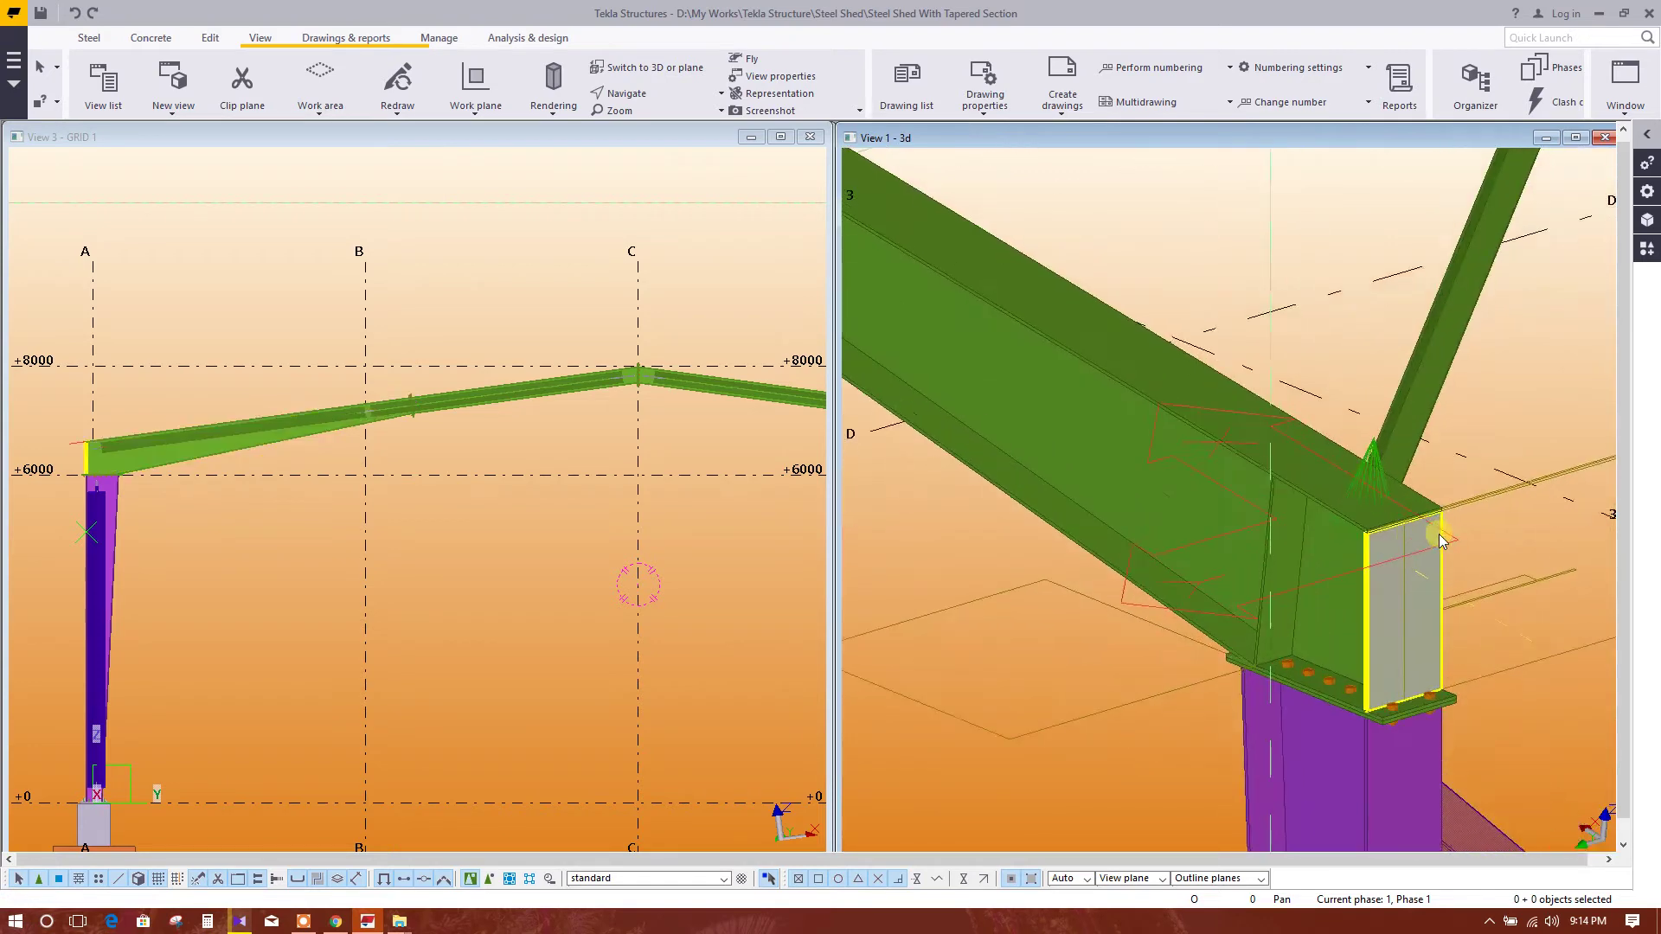
{"action": "middle_click_drag", "start_coordinate": [1440, 540], "coordinate": [1233, 614]}
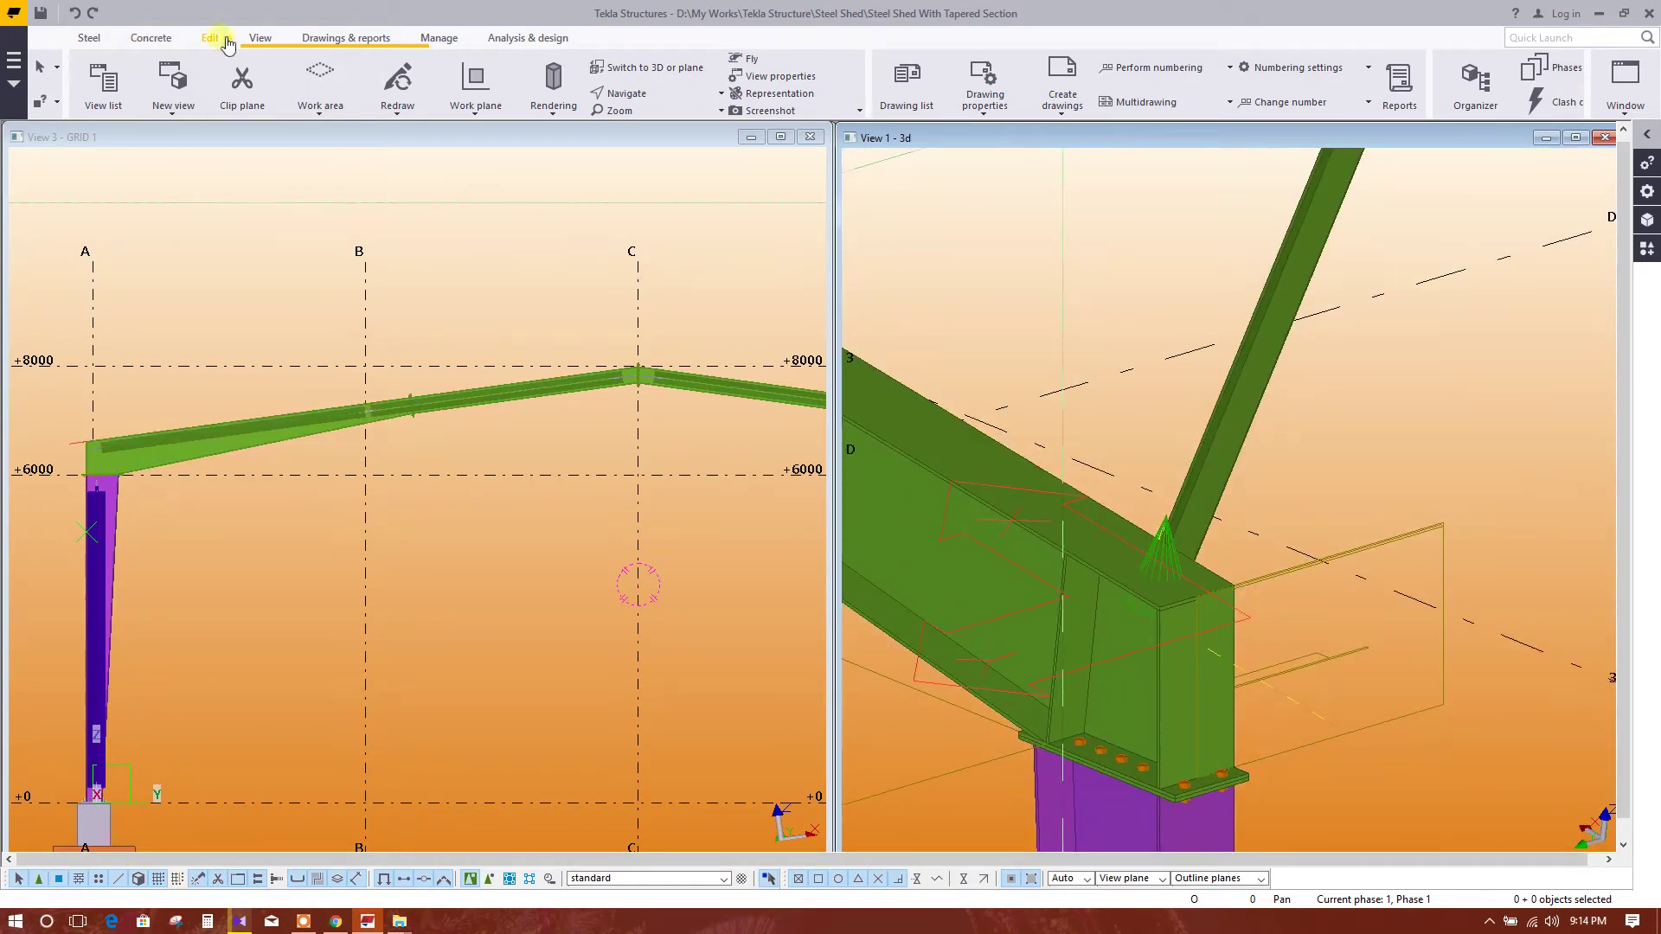
Start a steel beam at the column-top corner
{"action": "left_click", "coordinate": [97, 40]}
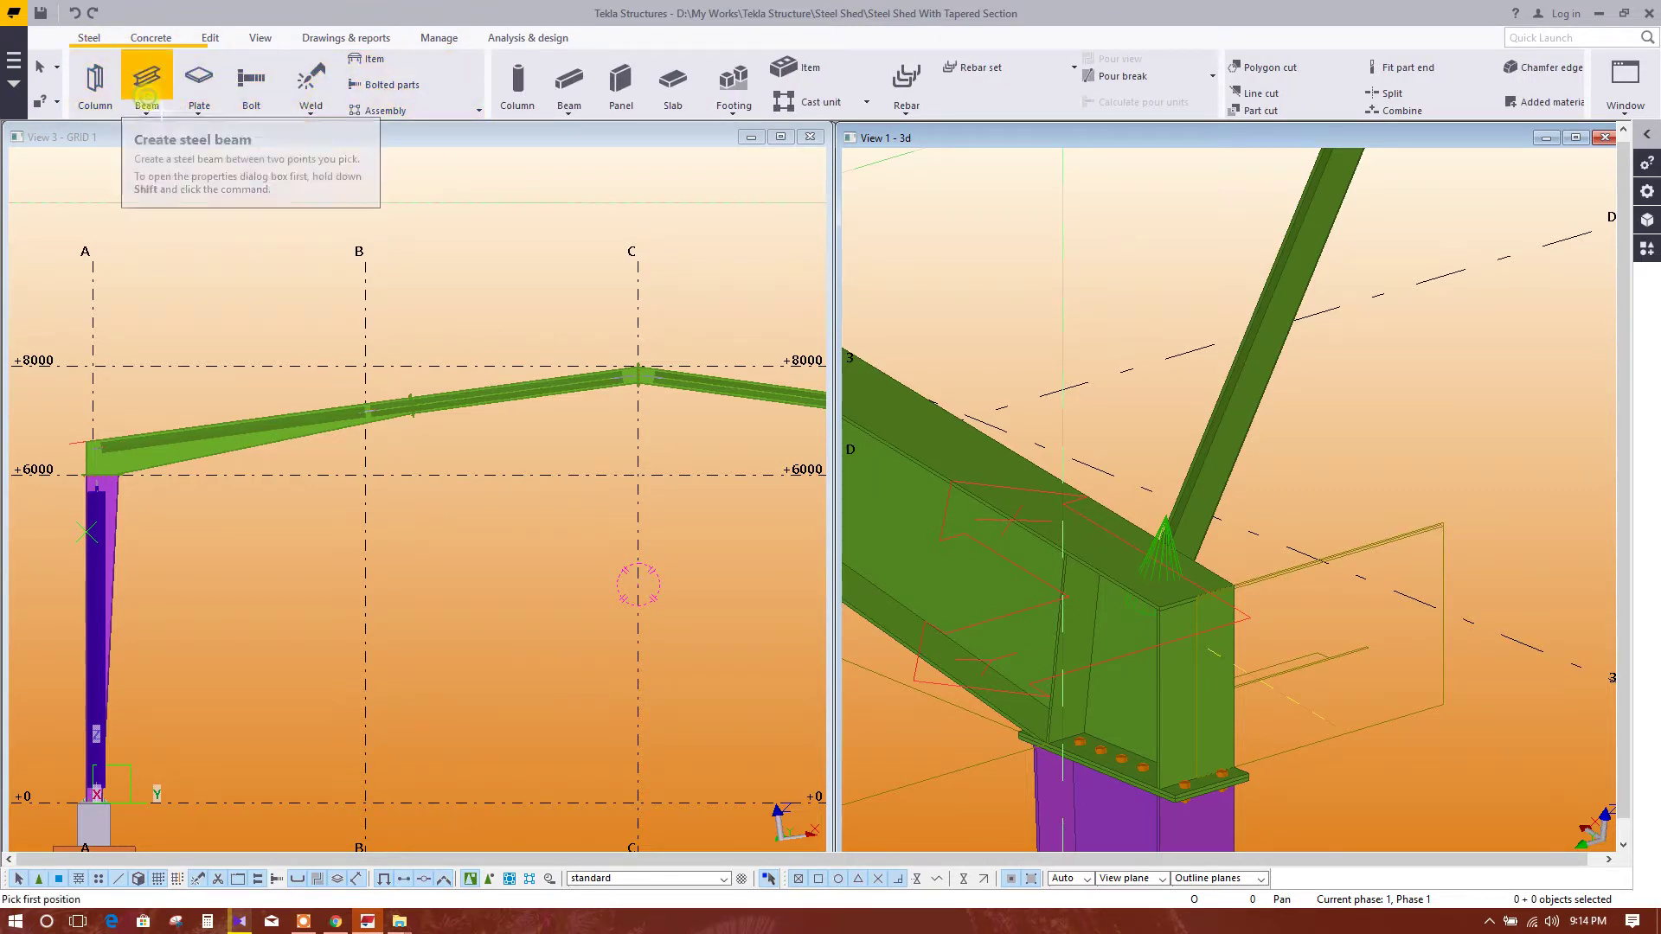
{"action": "left_click", "coordinate": [148, 100]}
{"action": "scroll", "coordinate": [1176, 606], "scroll_direction": "up", "scroll_amount": 2}
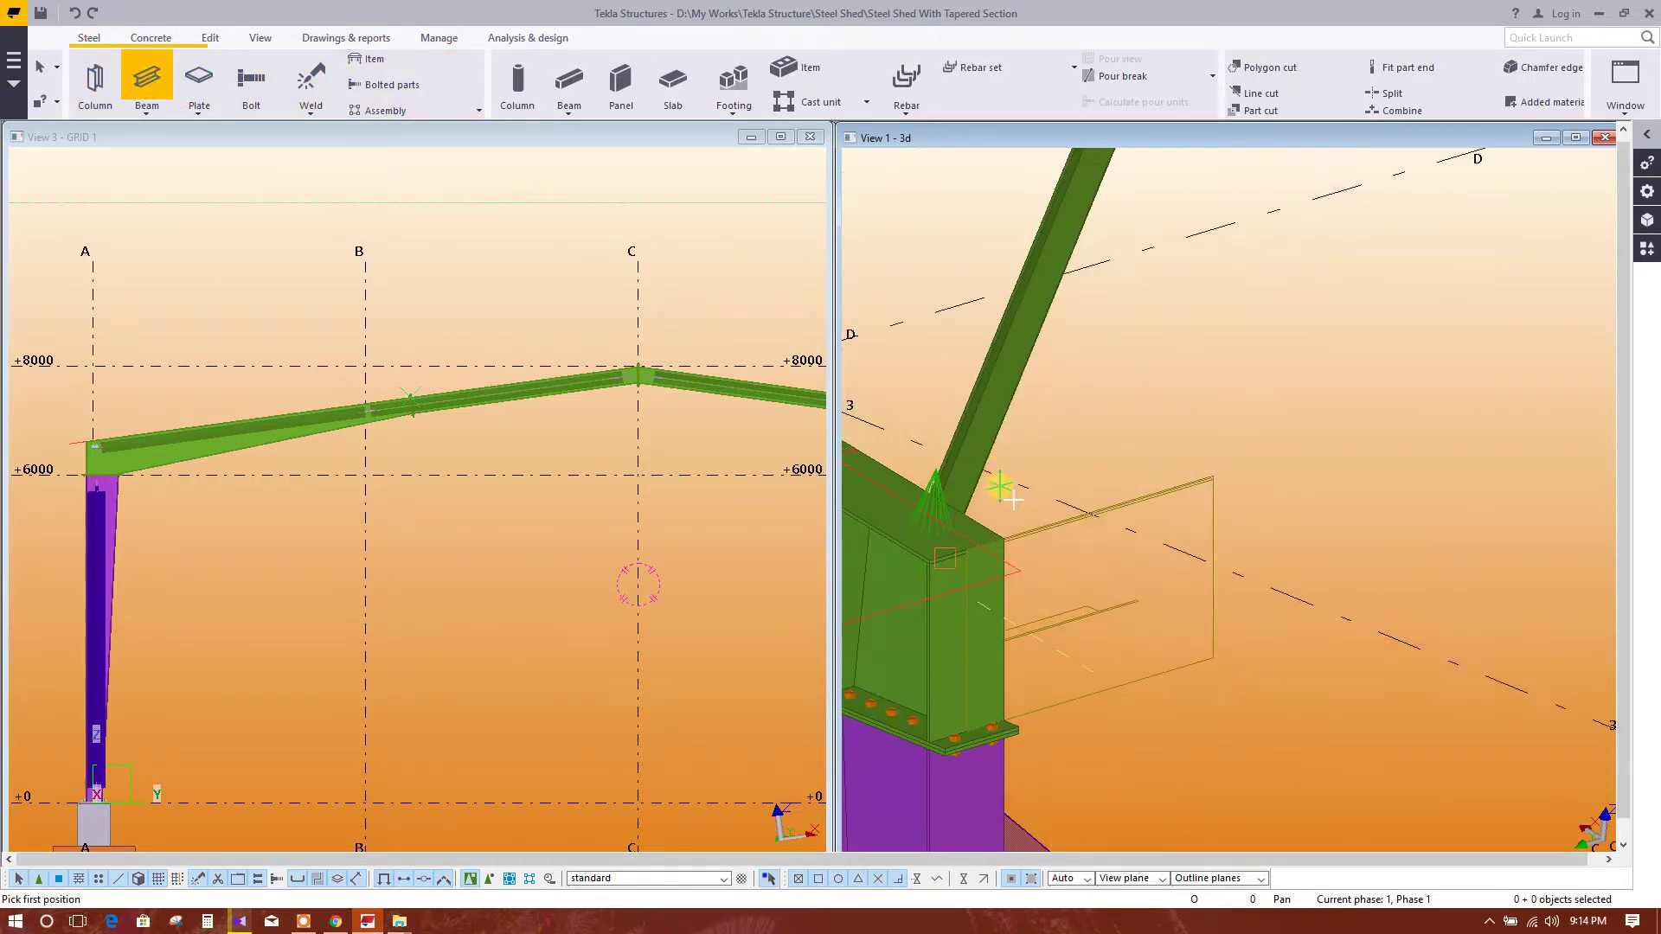
{"action": "scroll", "coordinate": [994, 485], "scroll_direction": "up", "scroll_amount": 2}
{"action": "scroll", "coordinate": [935, 594], "scroll_direction": "up", "scroll_amount": 2}
{"action": "scroll", "coordinate": [1081, 494], "scroll_direction": "up", "scroll_amount": 1}
{"action": "scroll", "coordinate": [1046, 510], "scroll_direction": "up", "scroll_amount": 1}
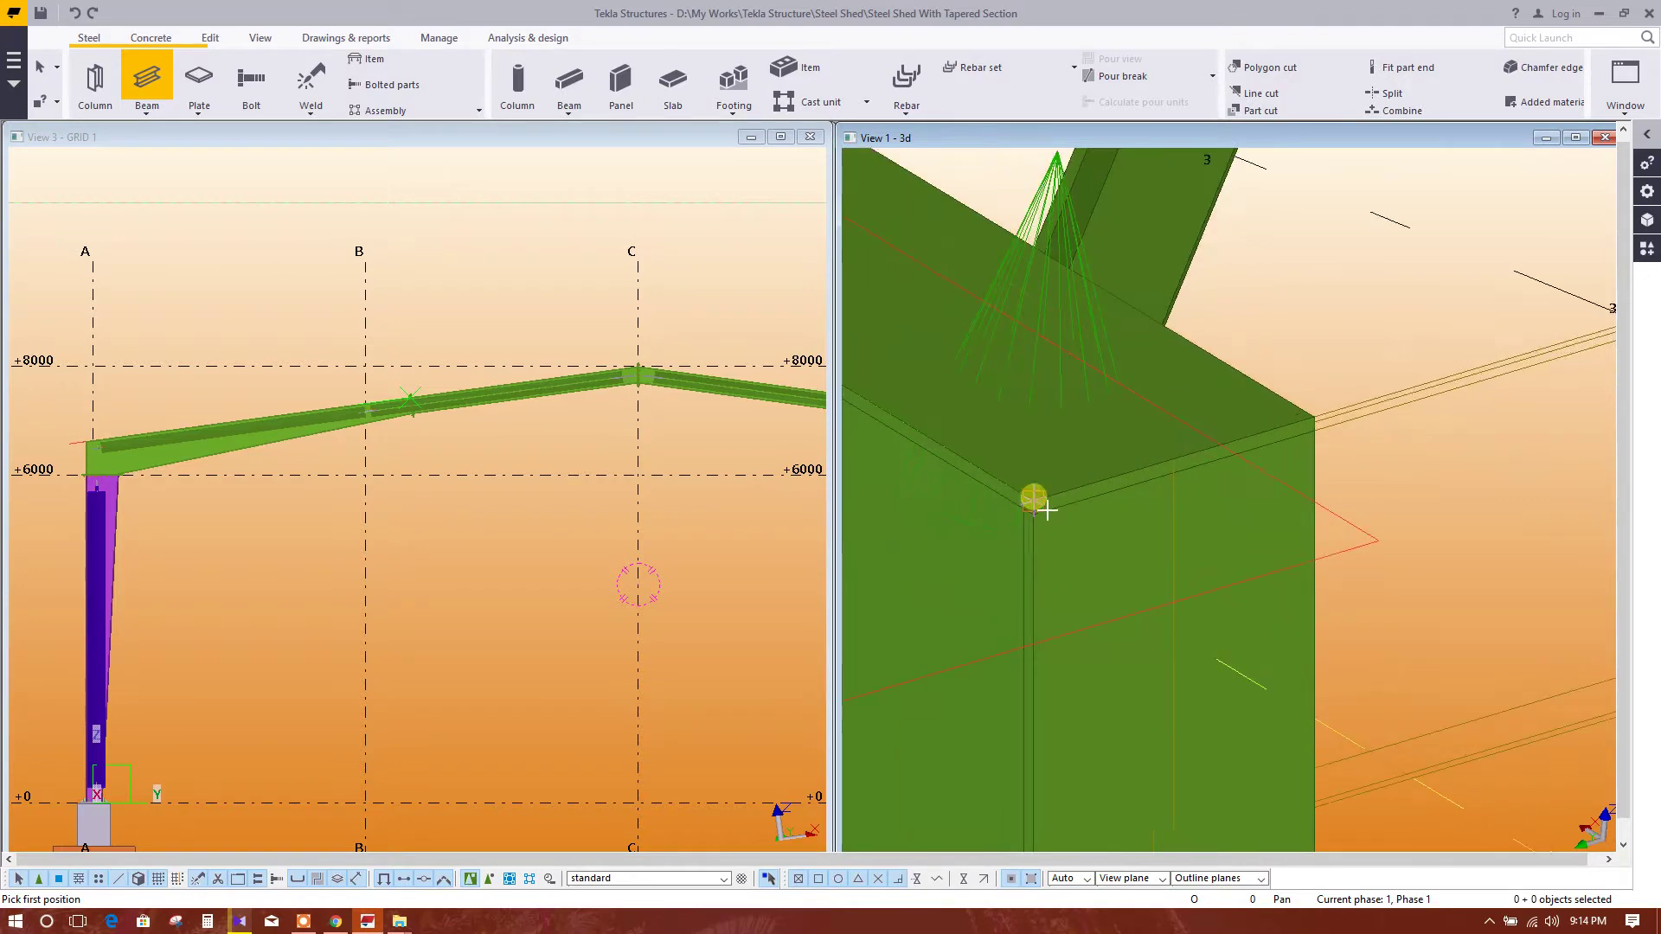
{"action": "left_click", "coordinate": [1050, 515]}
End the beam at the next frame's matching corner, spanning 6150 mm, and finish beam creation
{"action": "scroll", "coordinate": [993, 538], "scroll_direction": "down", "scroll_amount": 2}
{"action": "scroll", "coordinate": [993, 500], "scroll_direction": "down", "scroll_amount": 1}
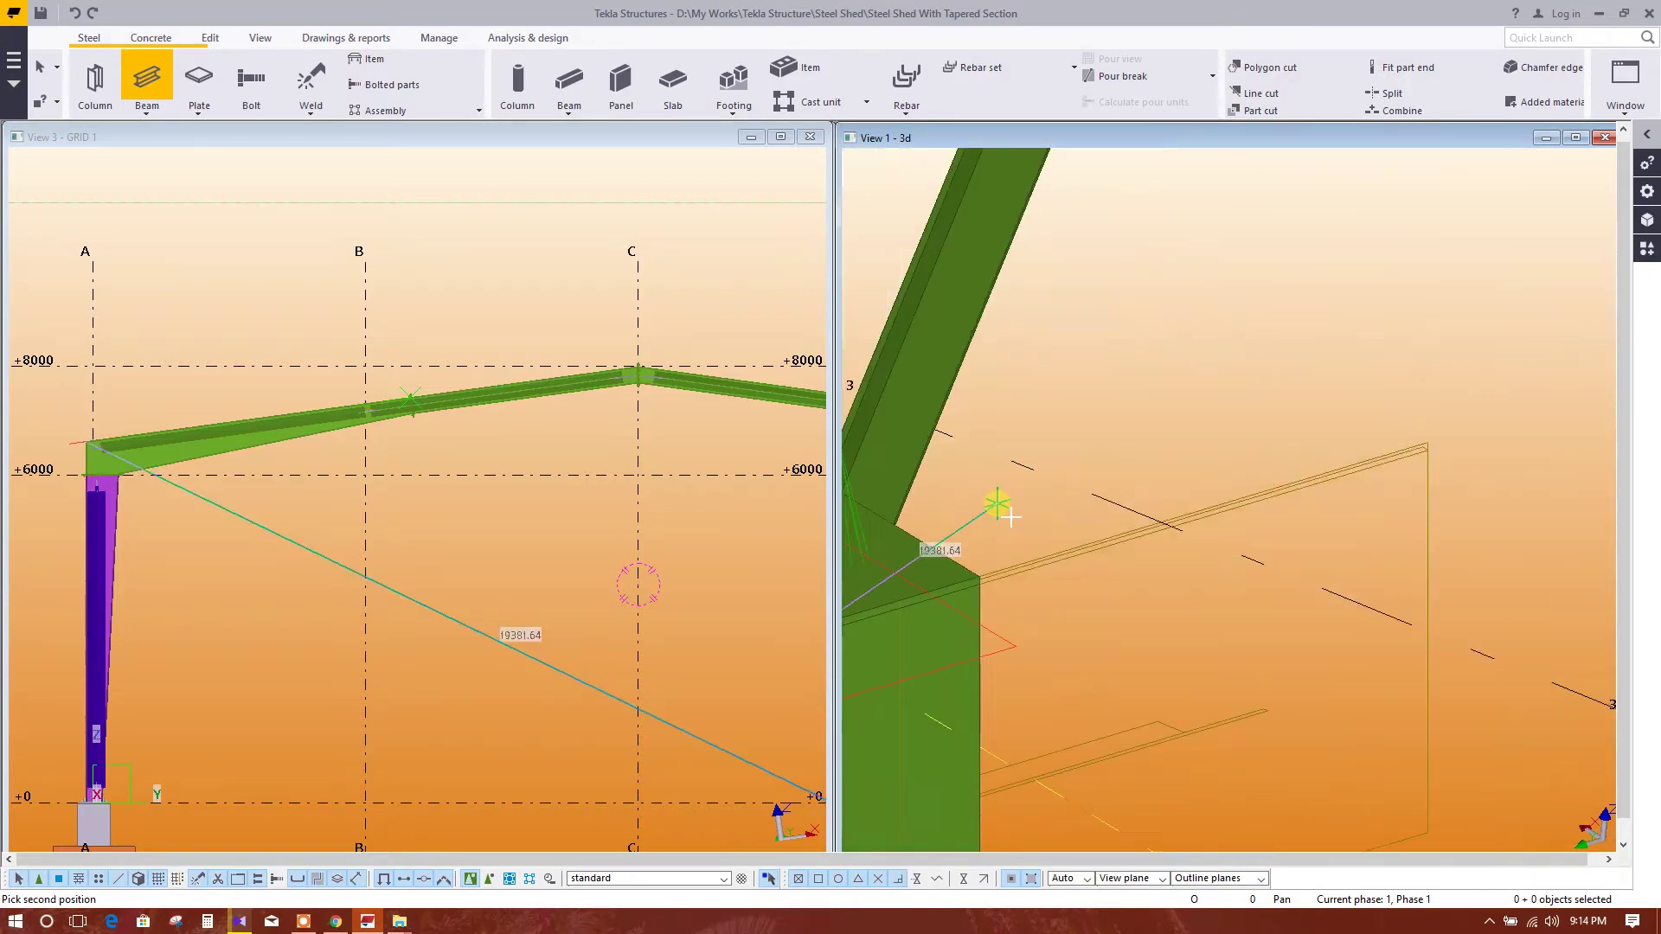
{"action": "scroll", "coordinate": [1125, 476], "scroll_direction": "down", "scroll_amount": 1}
{"action": "mouse_move", "coordinate": [1238, 448]}
{"action": "middle_mouse_down", "text": "ctrl"}
{"action": "mouse_move", "coordinate": [1159, 567]}
{"action": "mouse_move", "coordinate": [1418, 519]}
{"action": "mouse_move", "coordinate": [1133, 583]}
{"action": "mouse_move", "coordinate": [1369, 509]}
{"action": "middle_mouse_up", "text": "ctrl"}
{"action": "scroll", "coordinate": [1368, 509], "scroll_direction": "up", "scroll_amount": 2}
{"action": "scroll", "coordinate": [1316, 495], "scroll_direction": "up", "scroll_amount": 1}
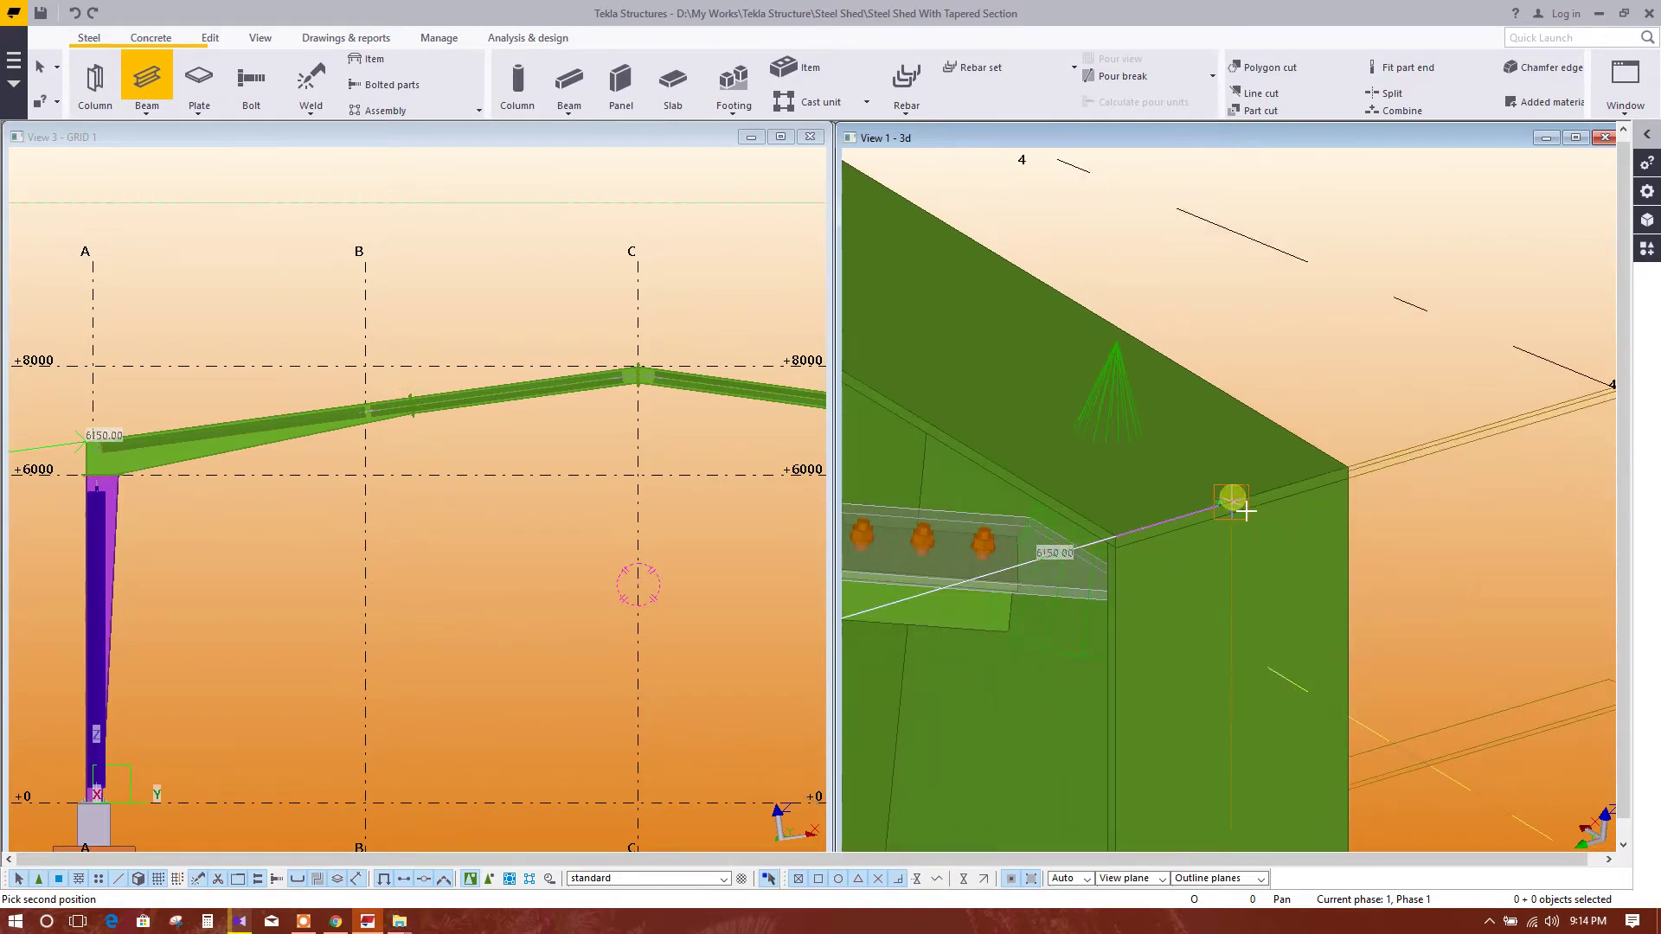
{"action": "left_click", "coordinate": [1399, 447]}
{"action": "scroll", "coordinate": [1388, 494], "scroll_direction": "down", "scroll_amount": 2}
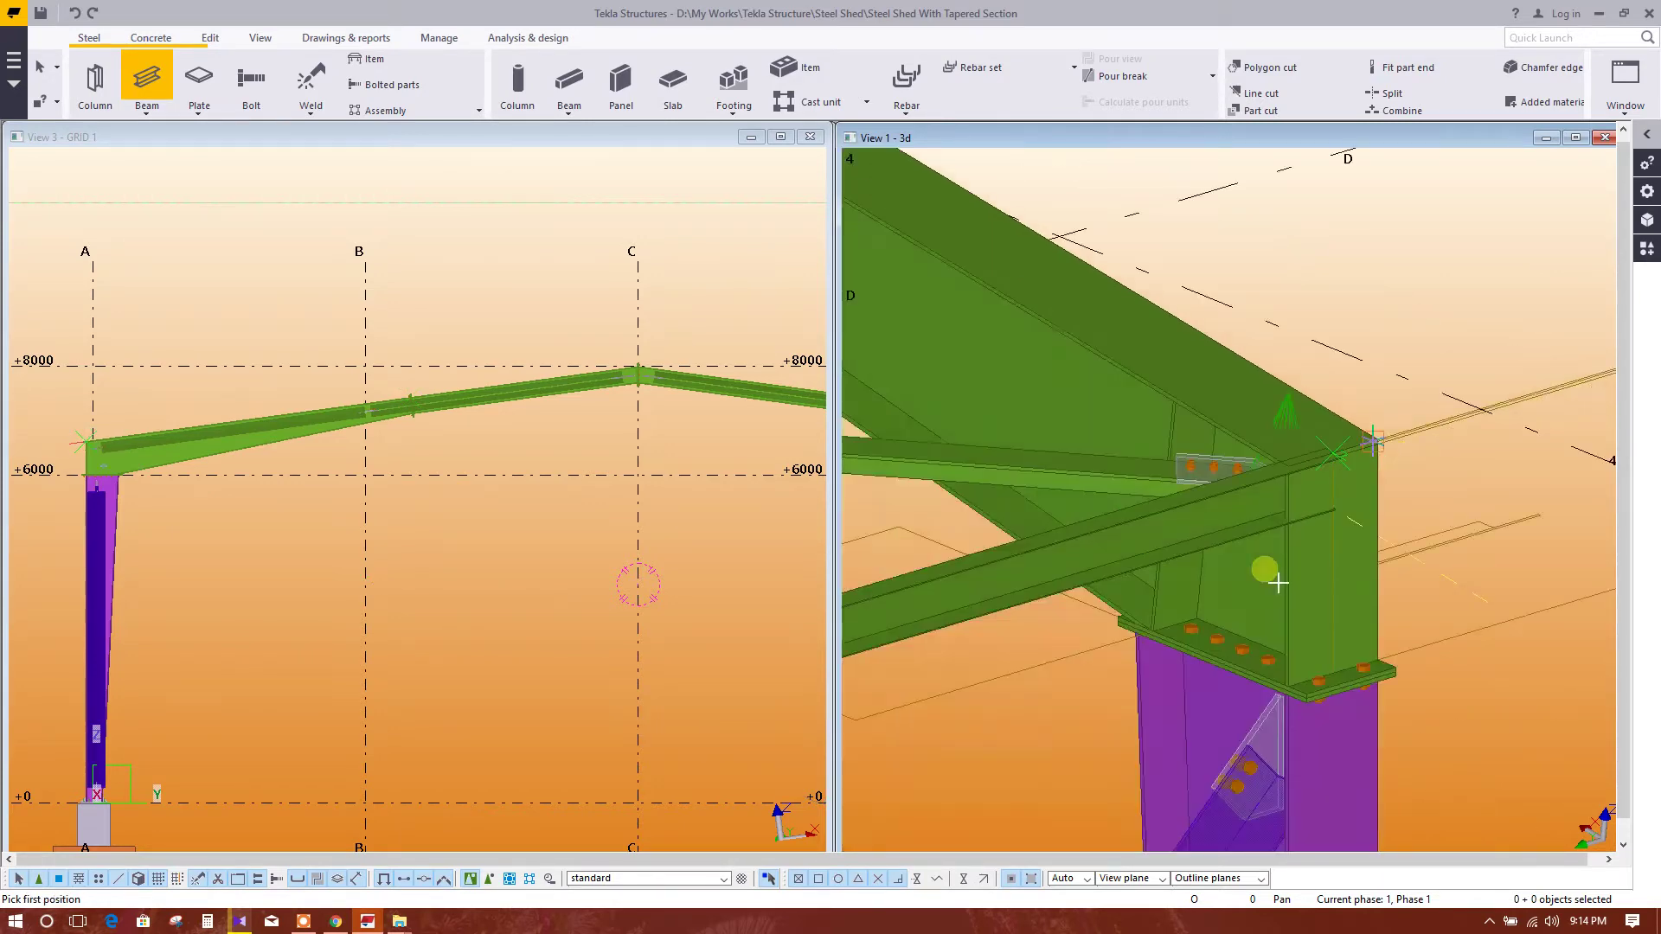
{"action": "scroll", "coordinate": [1263, 567], "scroll_direction": "down", "scroll_amount": 2}
{"action": "scroll", "coordinate": [1323, 453], "scroll_direction": "down", "scroll_amount": 2}
{"action": "scroll", "coordinate": [1286, 512], "scroll_direction": "down", "scroll_amount": 1}
{"action": "key", "text": "Escape"}
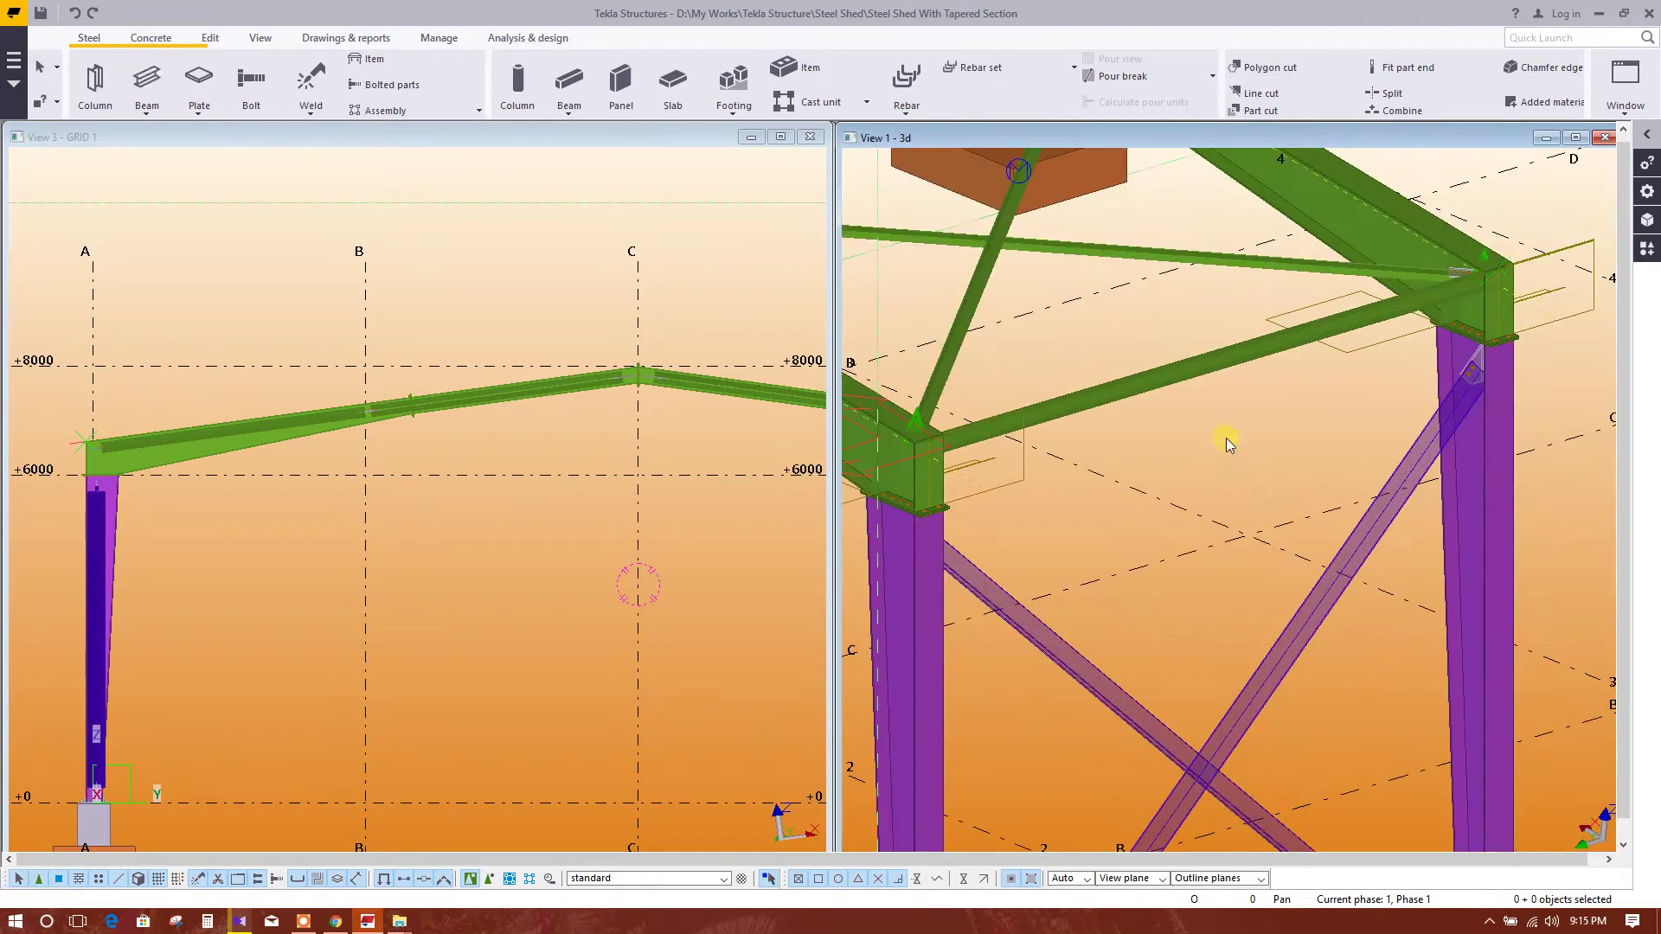
{"action": "scroll", "coordinate": [1246, 441], "scroll_direction": "up", "scroll_amount": 2}
Choose a CC cold-rolled C profile for the new beam from the profile list
{"action": "double_click", "coordinate": [1243, 373]}
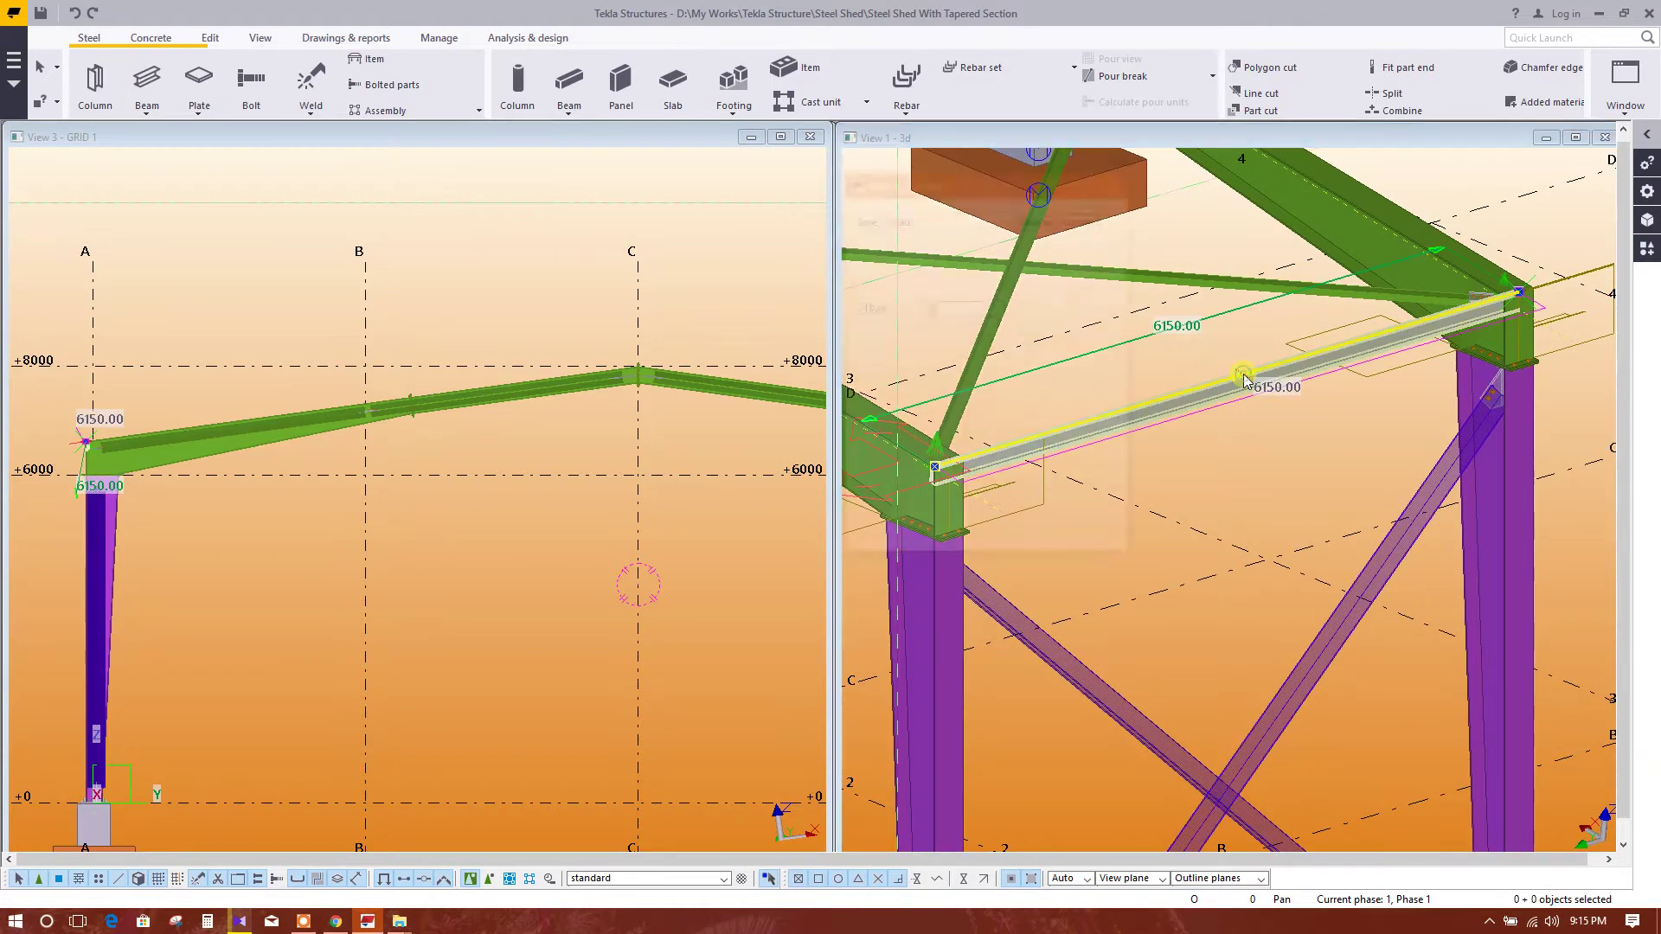
{"action": "left_click", "coordinate": [1114, 398]}
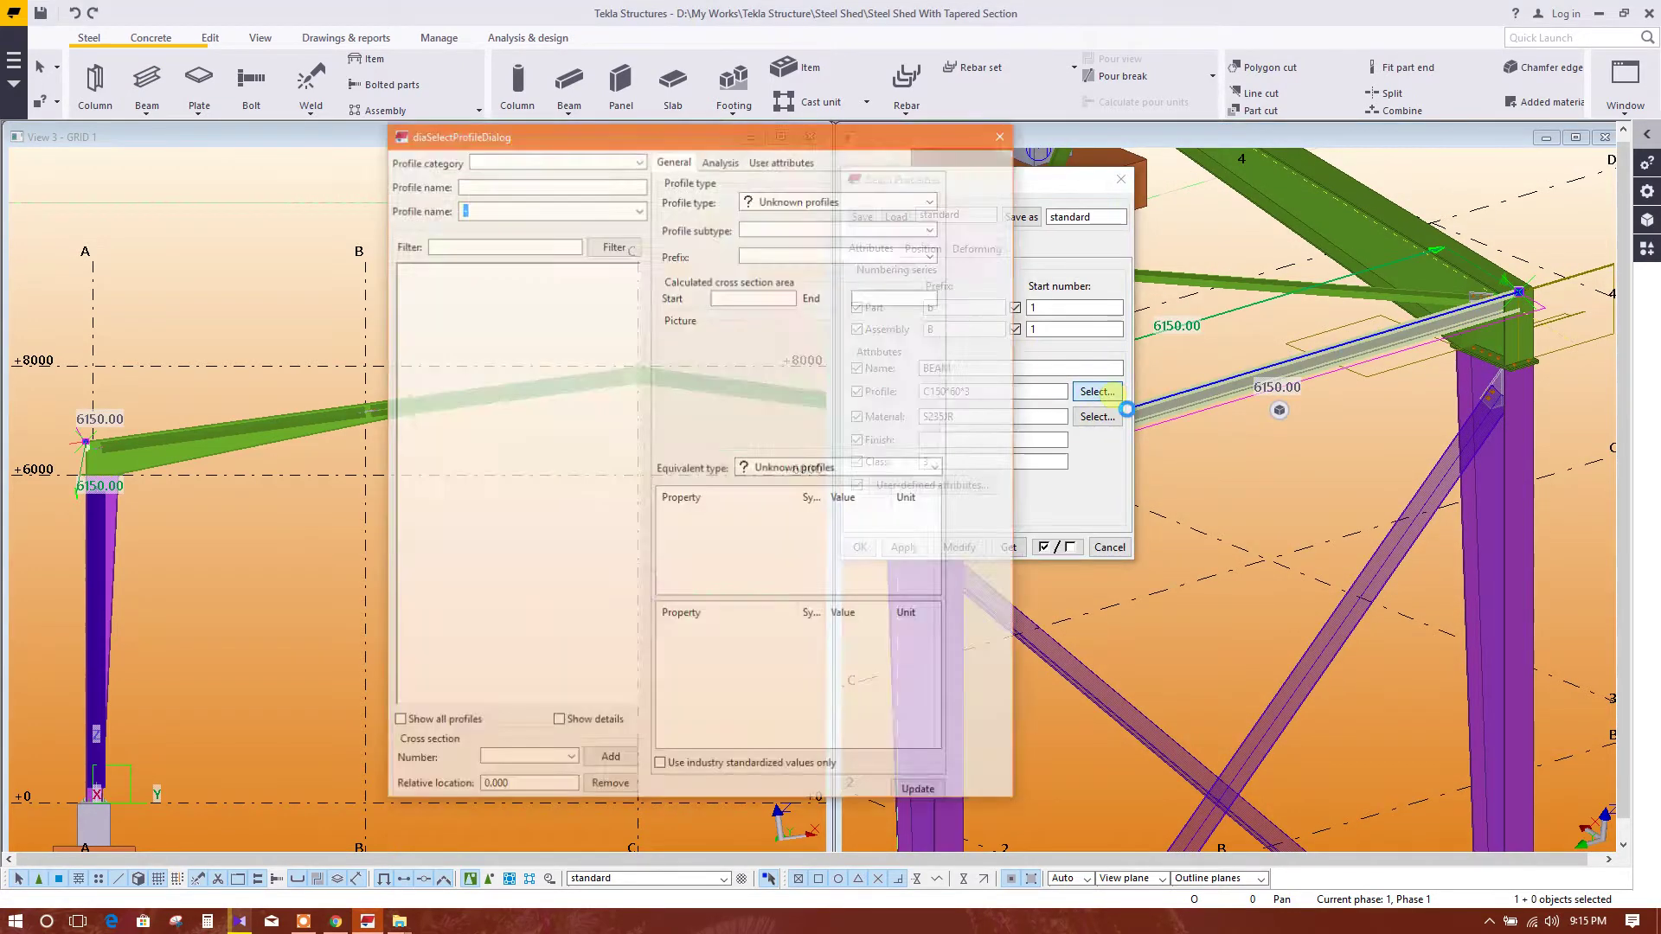
{"action": "scroll", "coordinate": [464, 363], "scroll_direction": "up", "scroll_amount": 2}
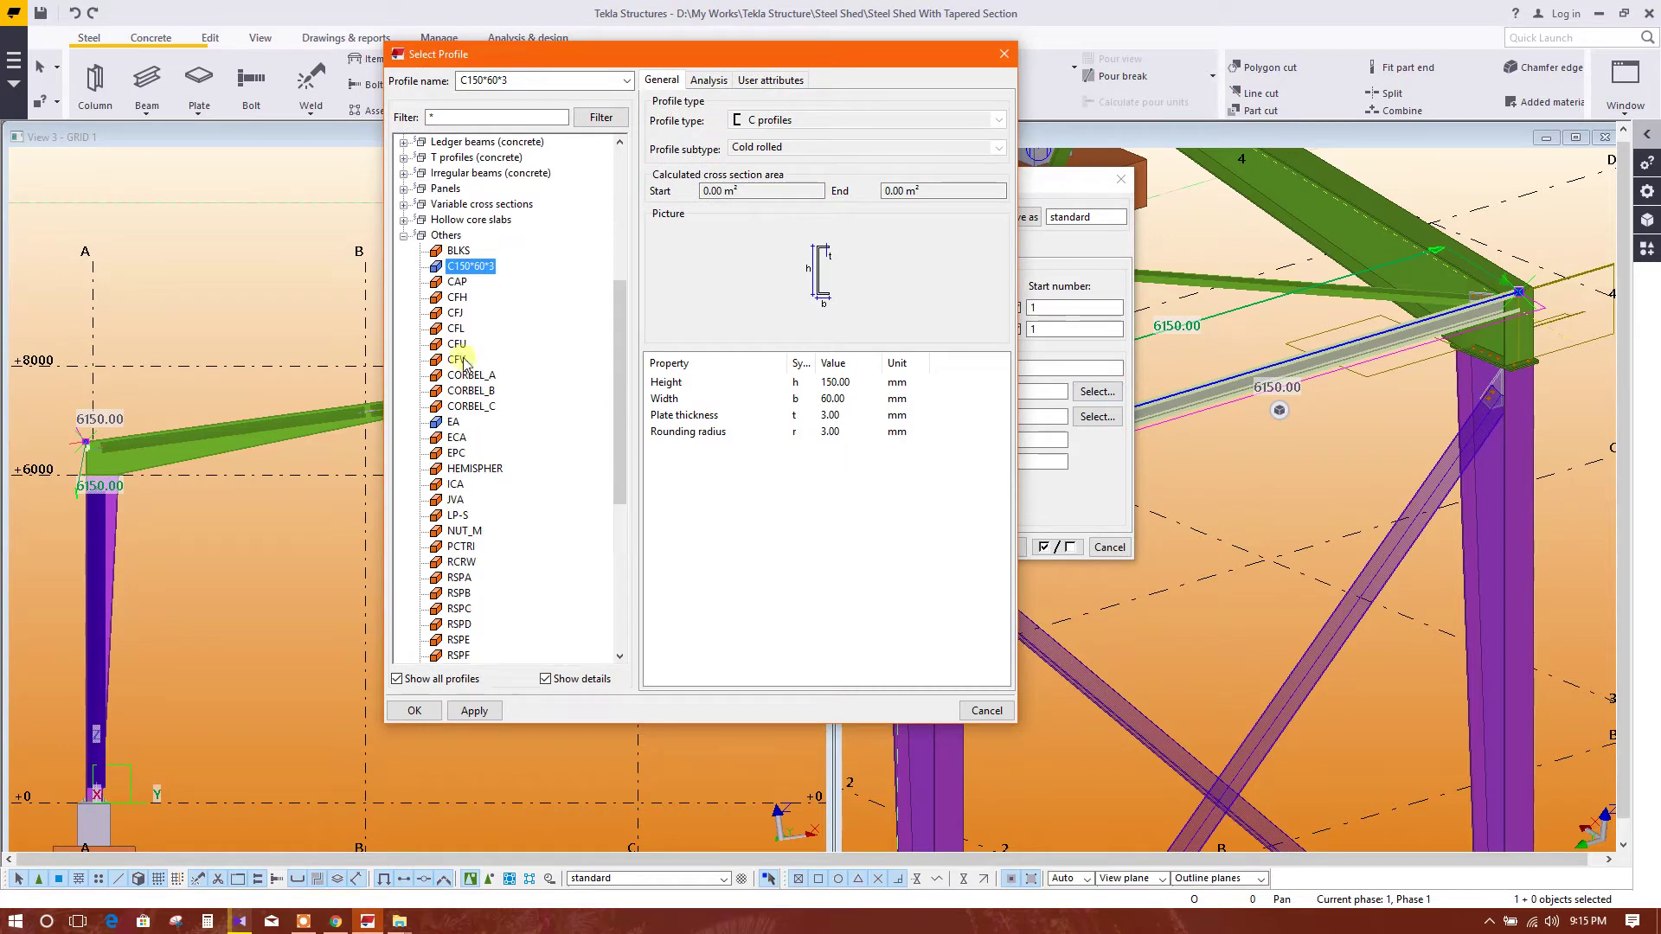
{"action": "left_click", "coordinate": [404, 235]}
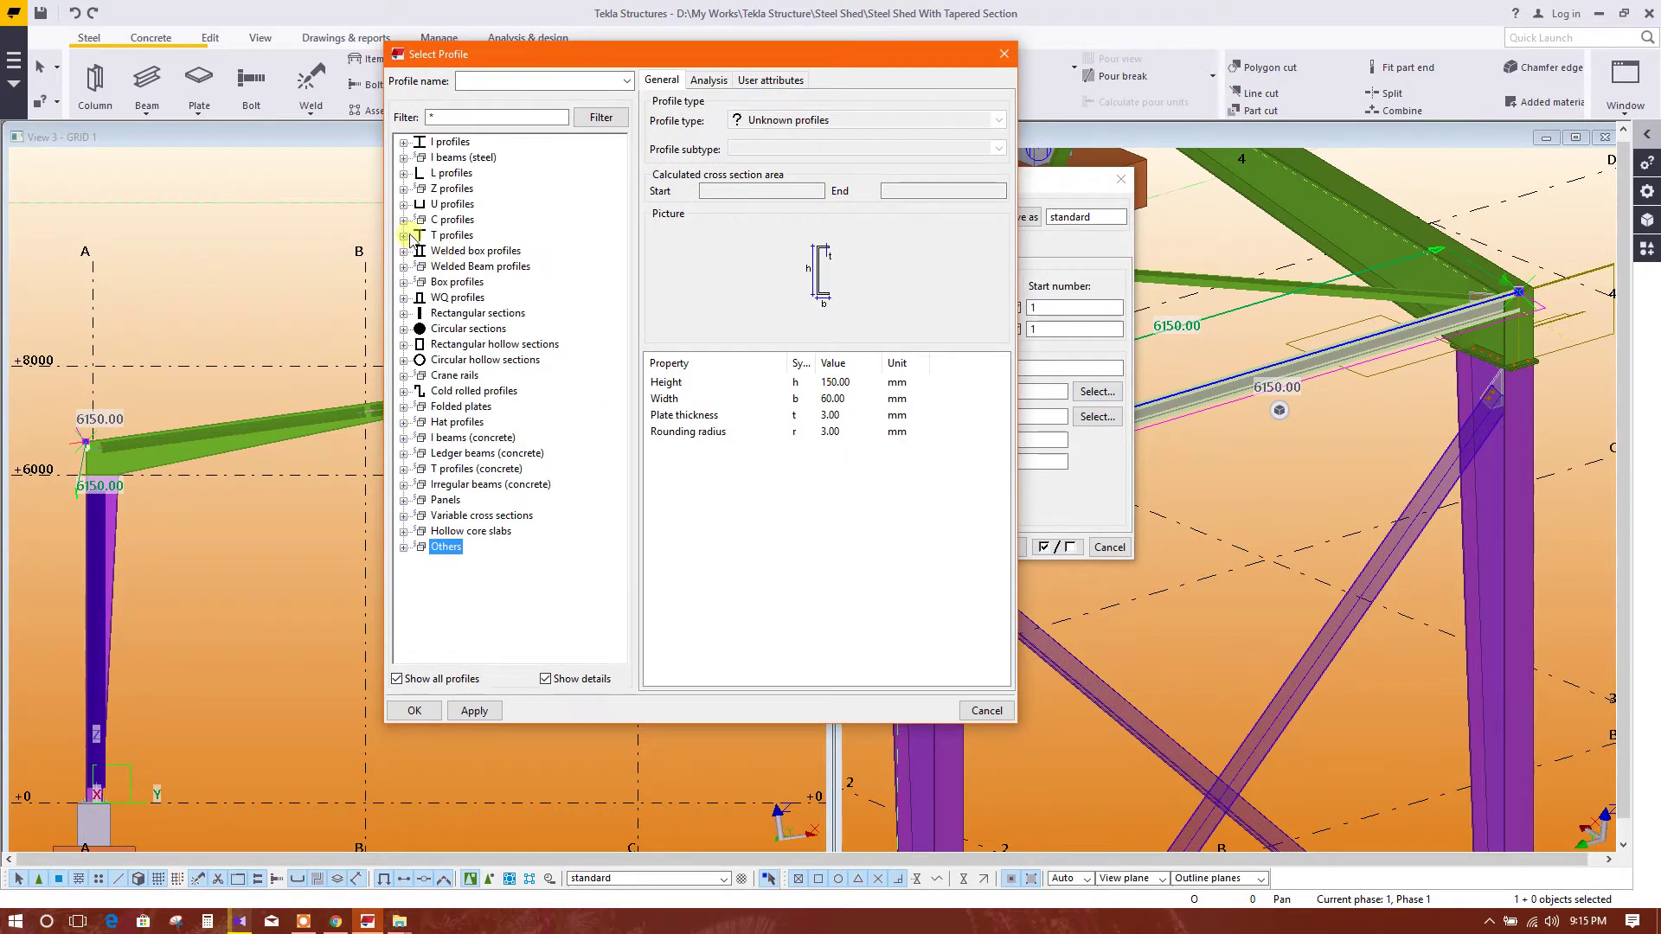
{"action": "left_click", "coordinate": [404, 391]}
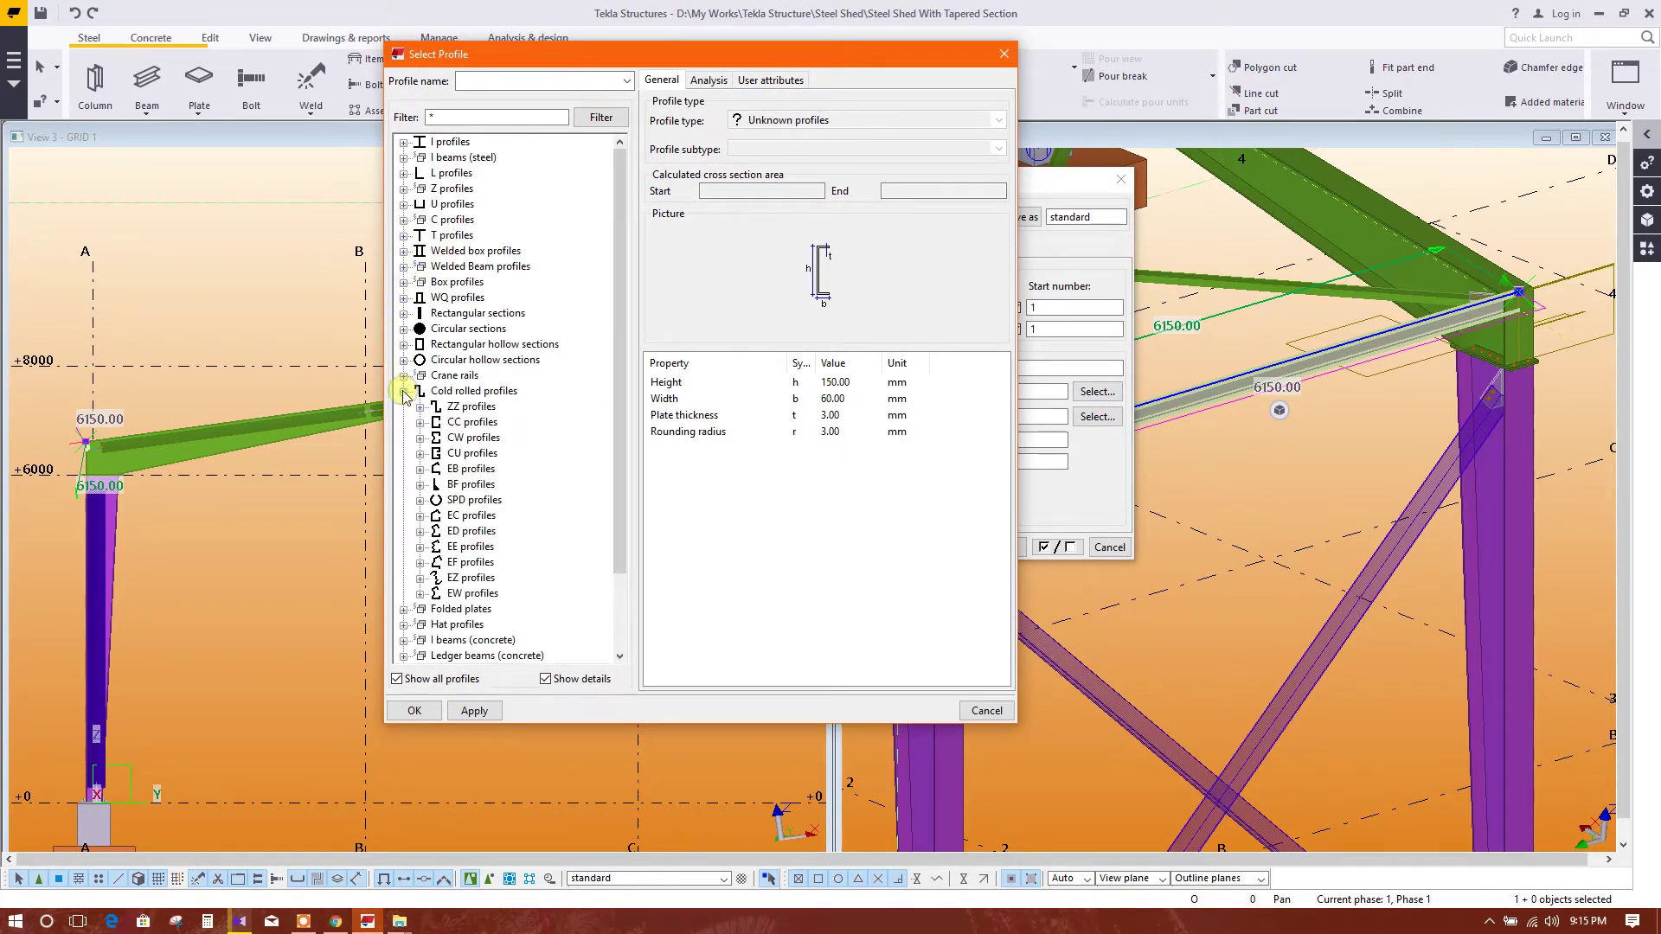
{"action": "scroll", "coordinate": [512, 450], "scroll_direction": "down", "scroll_amount": 2}
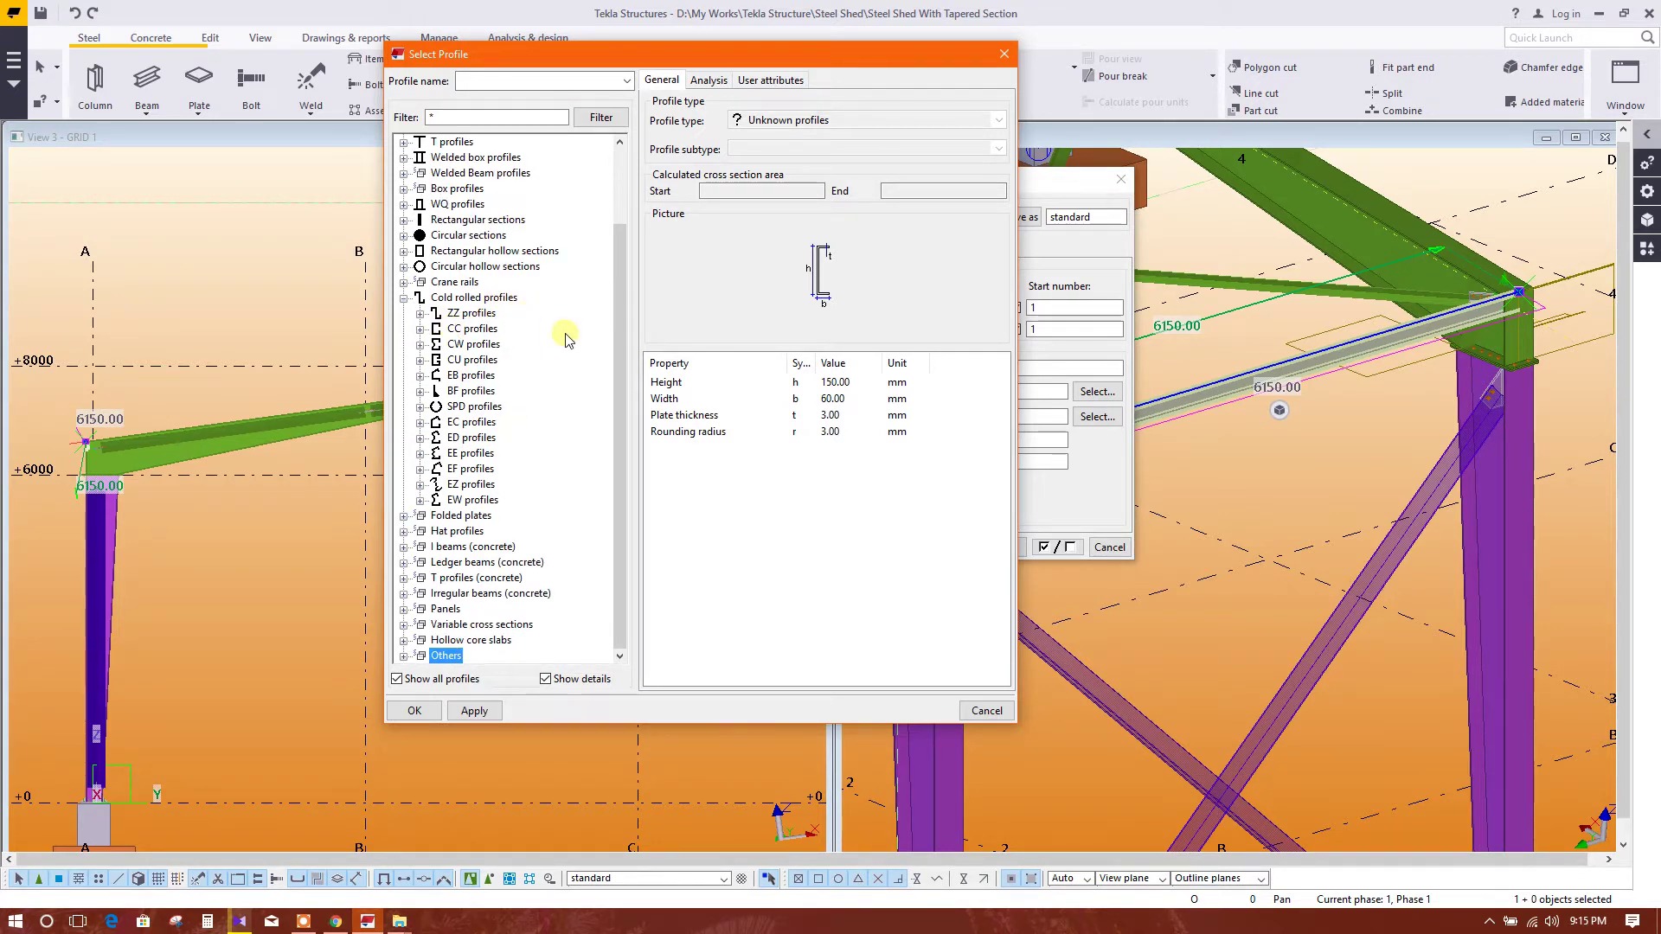
{"action": "scroll", "coordinate": [428, 367], "scroll_direction": "up", "scroll_amount": 1}
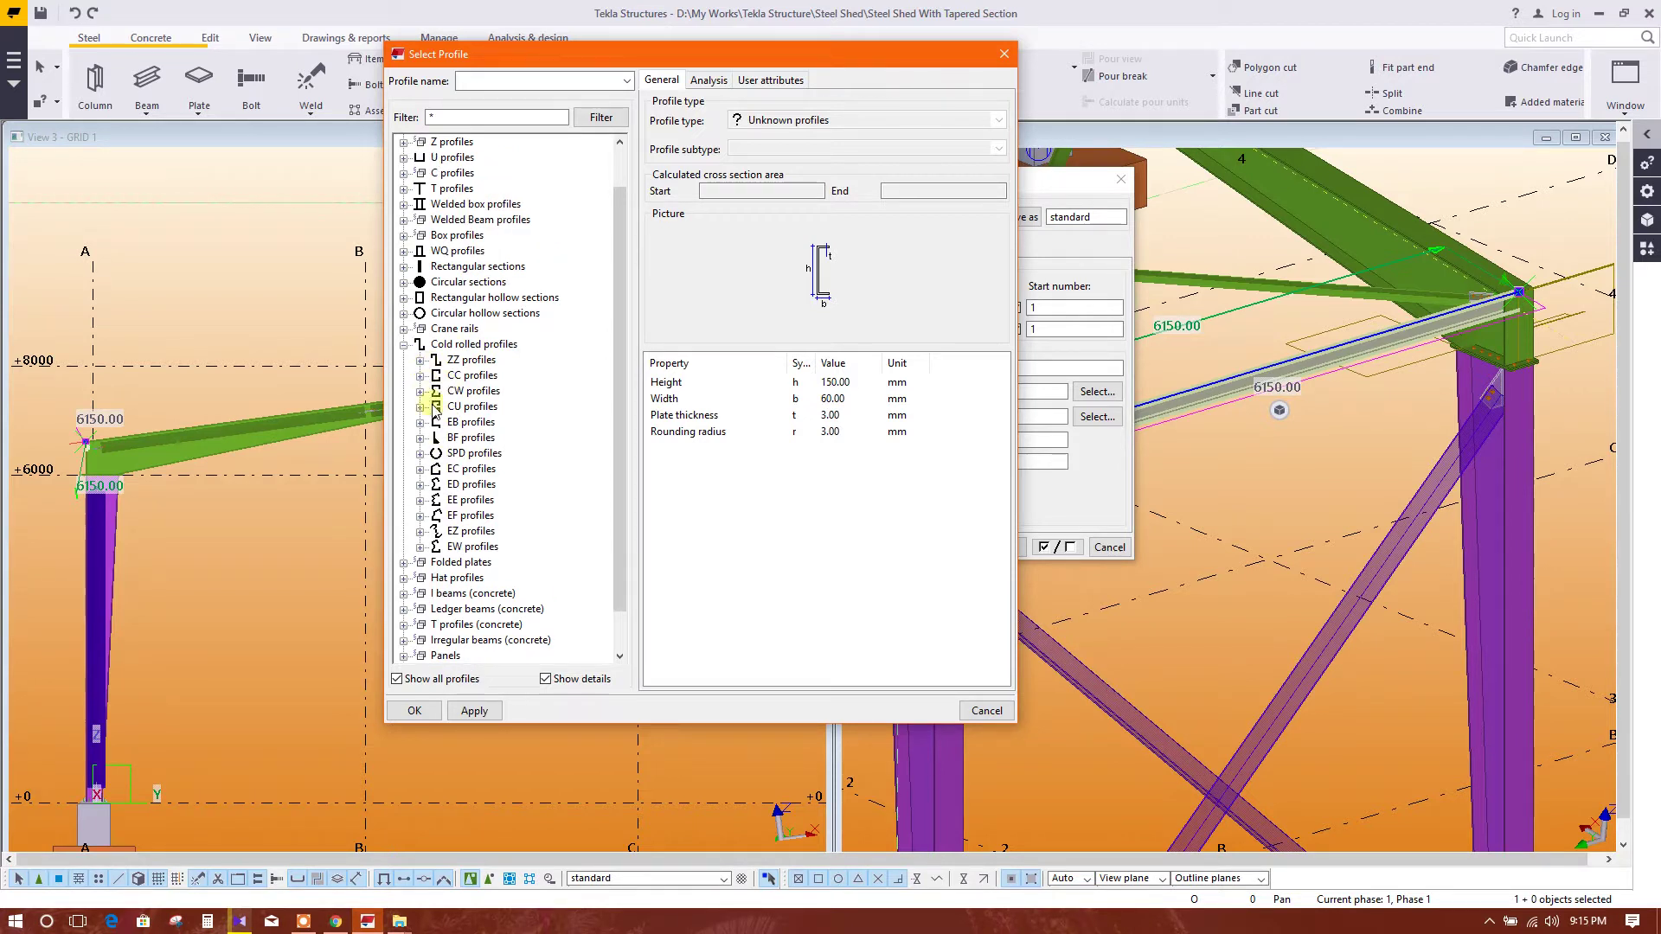
{"action": "left_click", "coordinate": [421, 378]}
{"action": "left_click", "coordinate": [471, 391]}
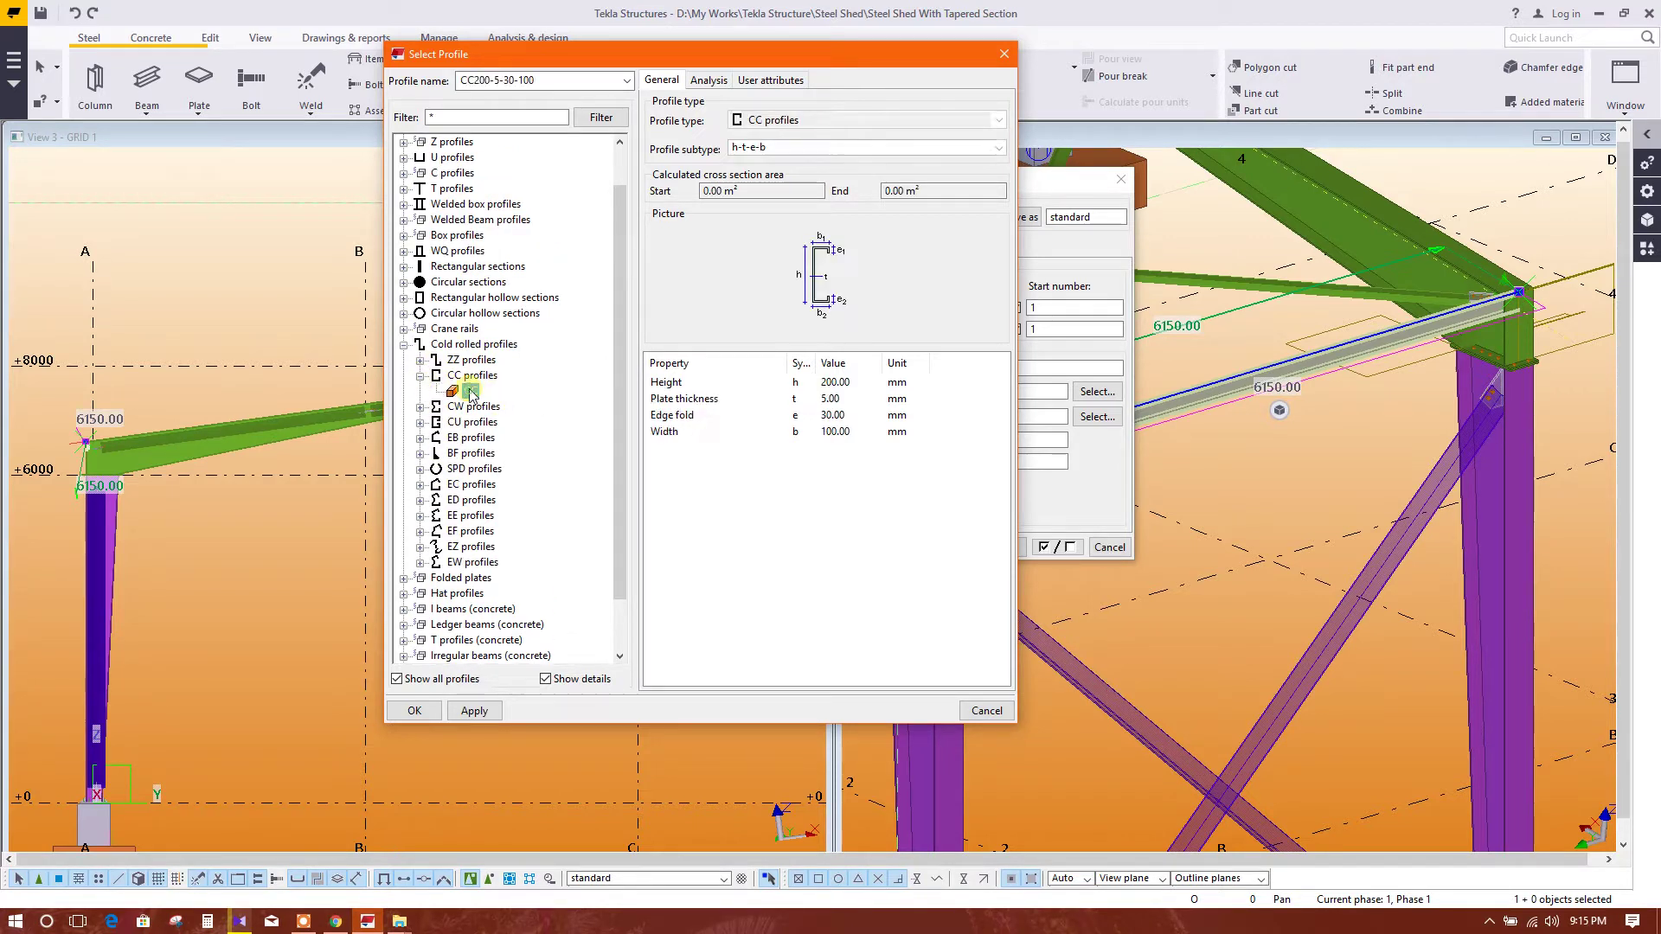
Change the profile name to CC150-3-20-60 and load its dimensions
{"action": "left_click", "coordinate": [844, 385]}
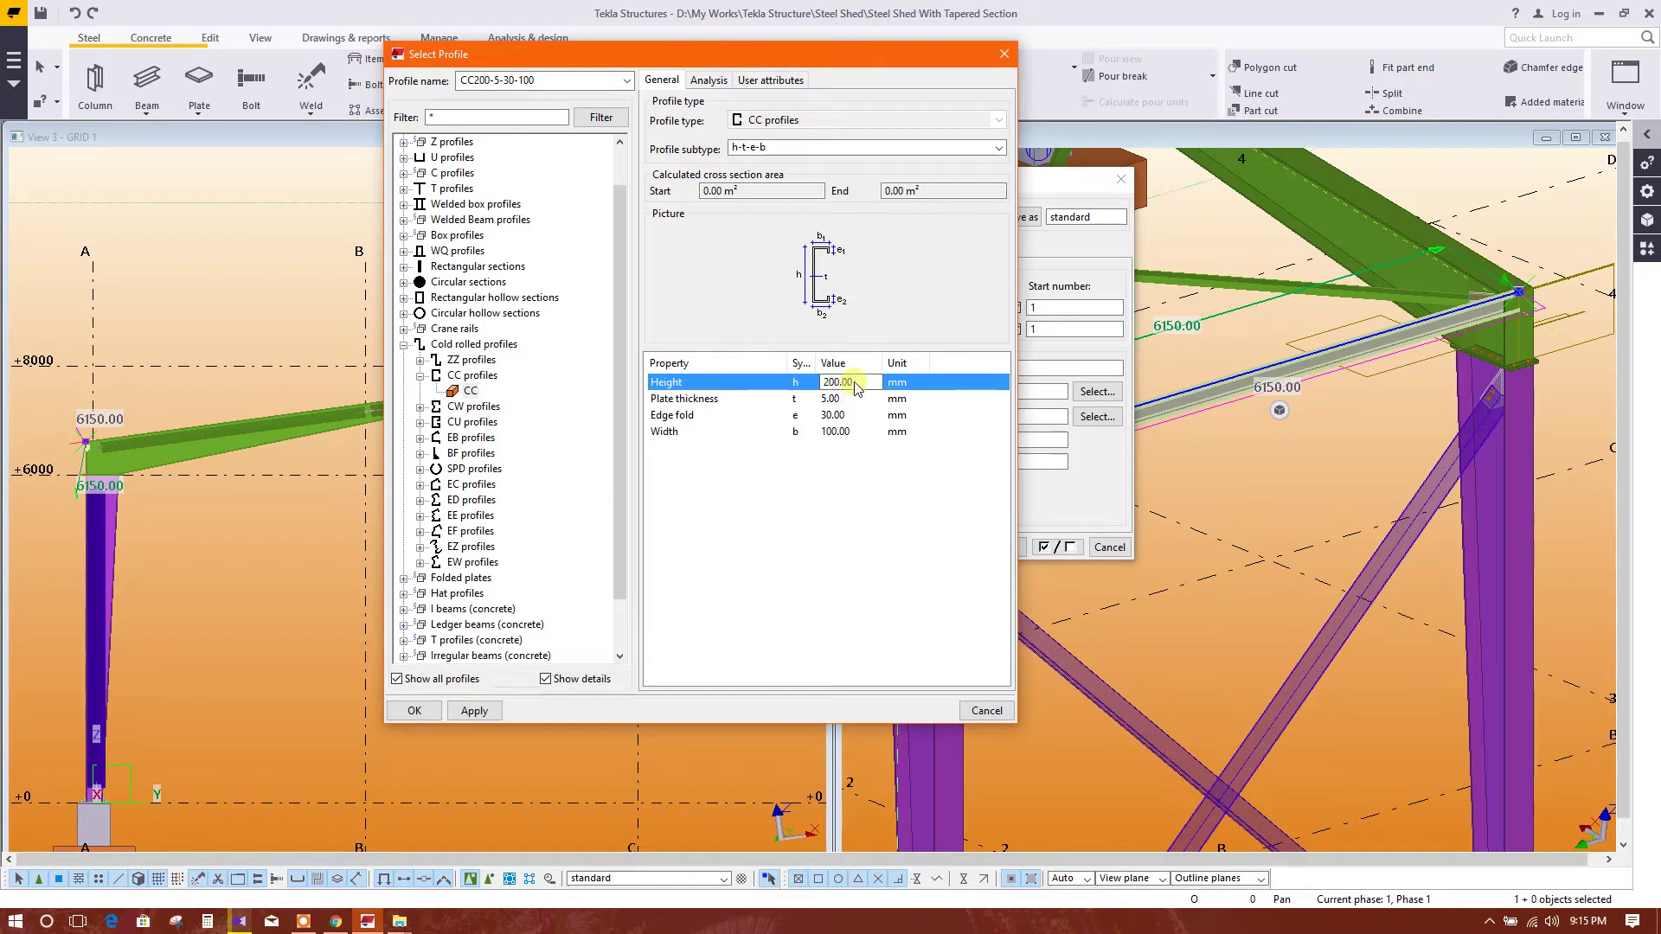
{"action": "left_click", "coordinate": [489, 80]}
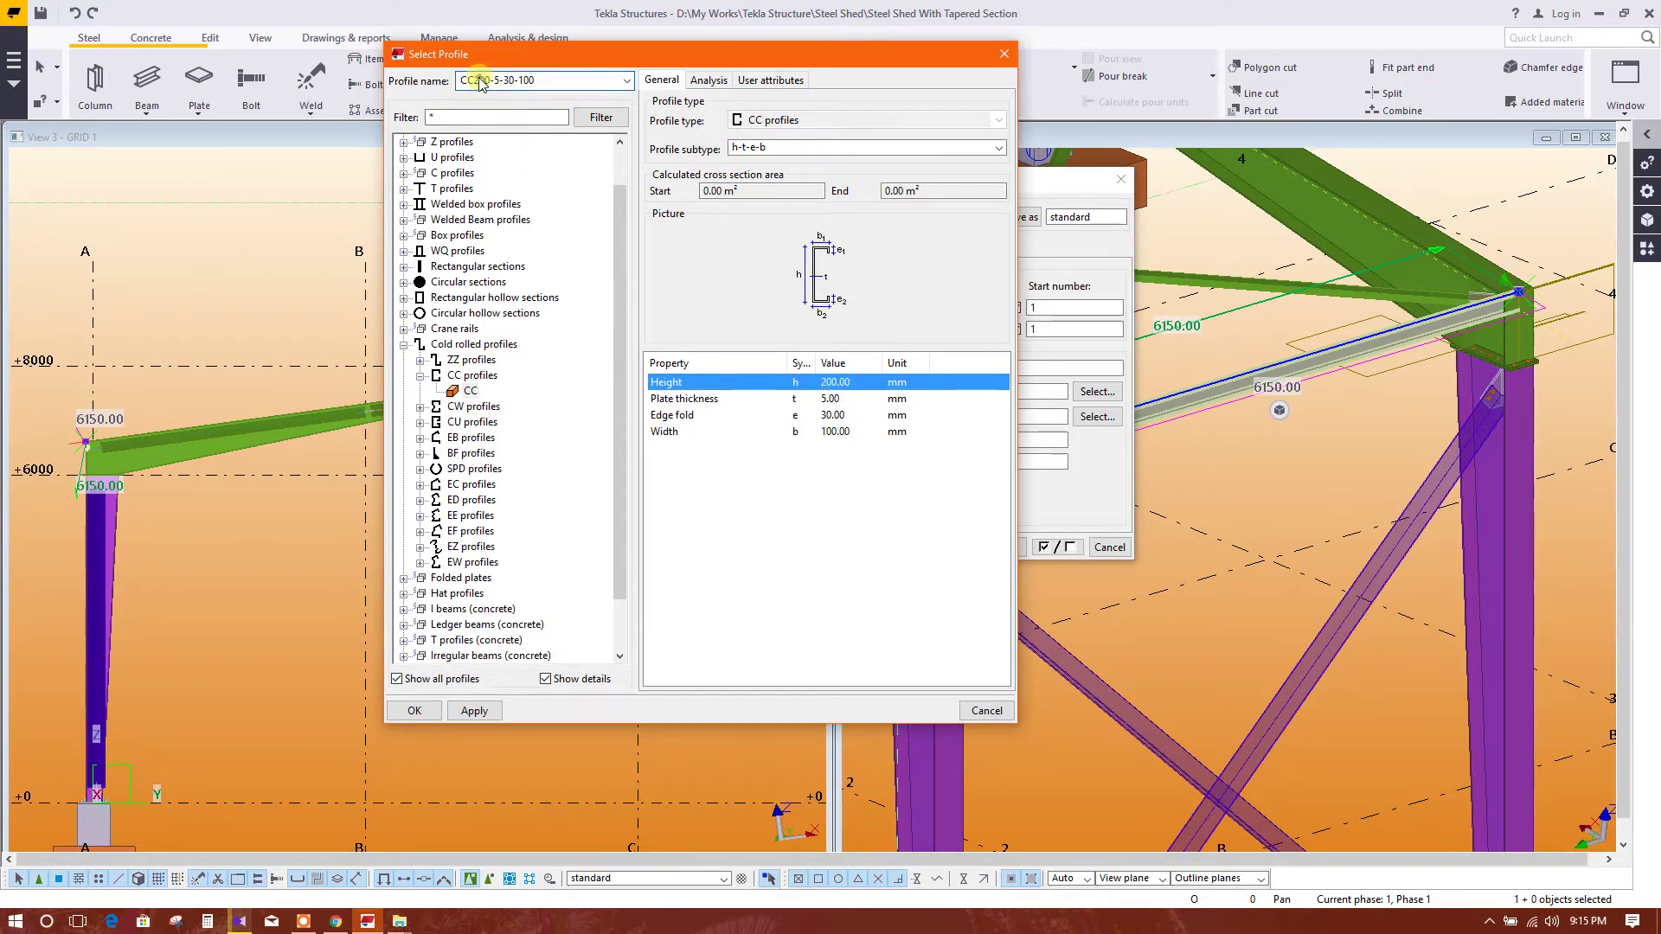
{"action": "left_click_drag", "start_coordinate": [495, 82], "coordinate": [480, 82]}
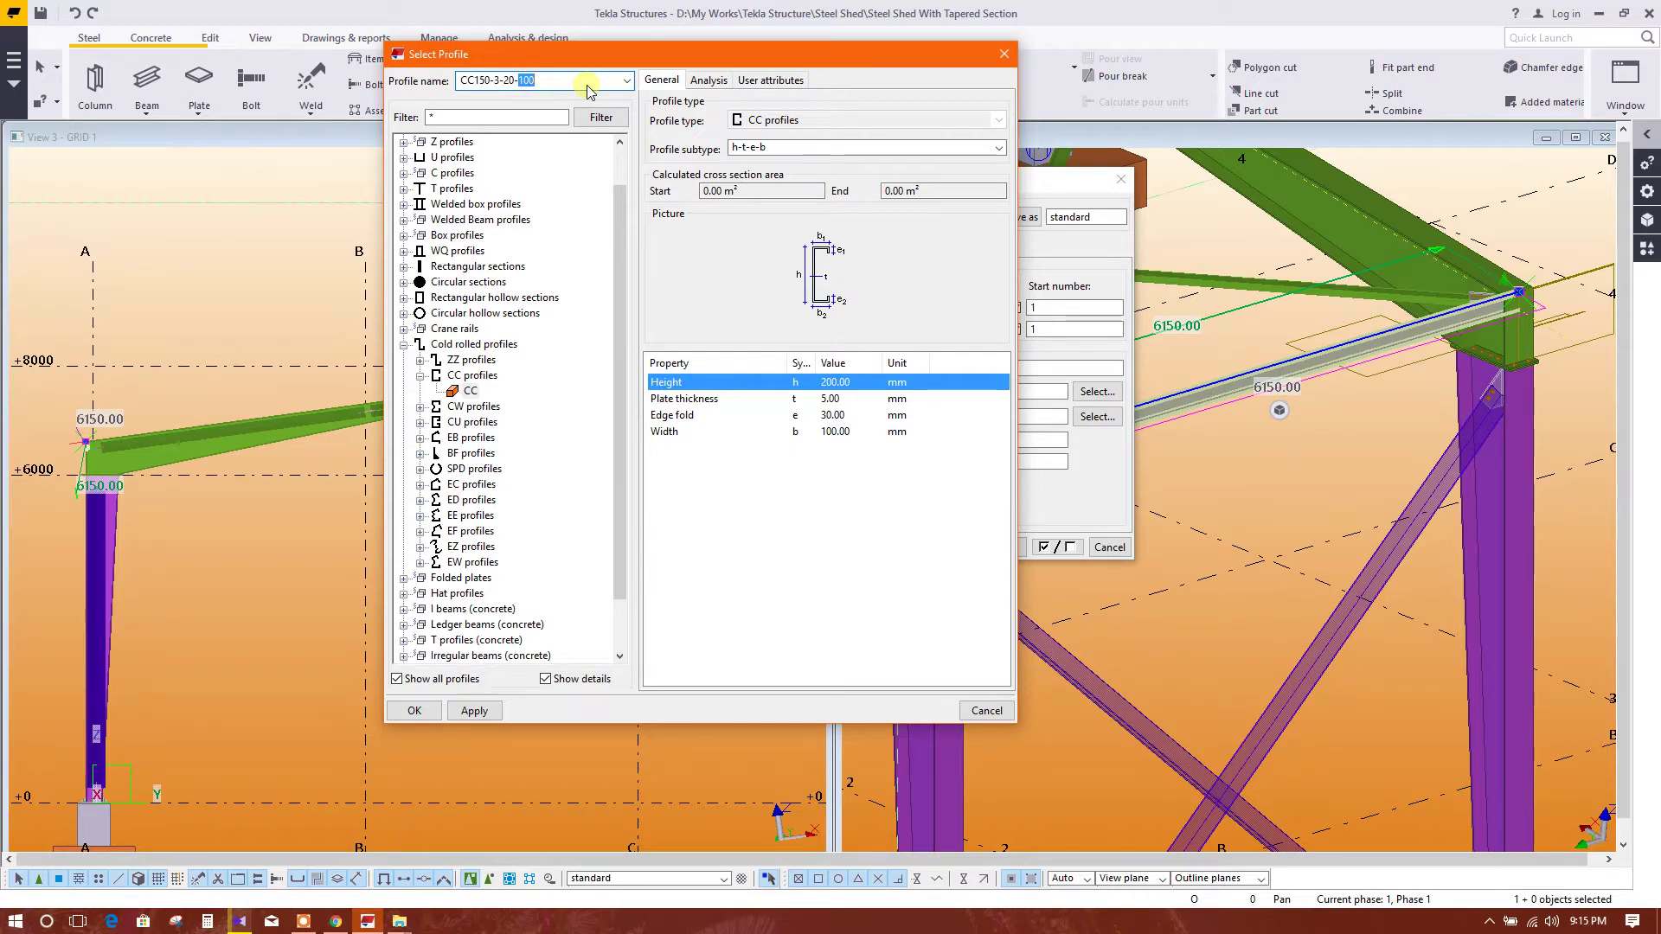
{"action": "type", "text": "6"}
{"action": "left_click", "coordinate": [841, 384]}
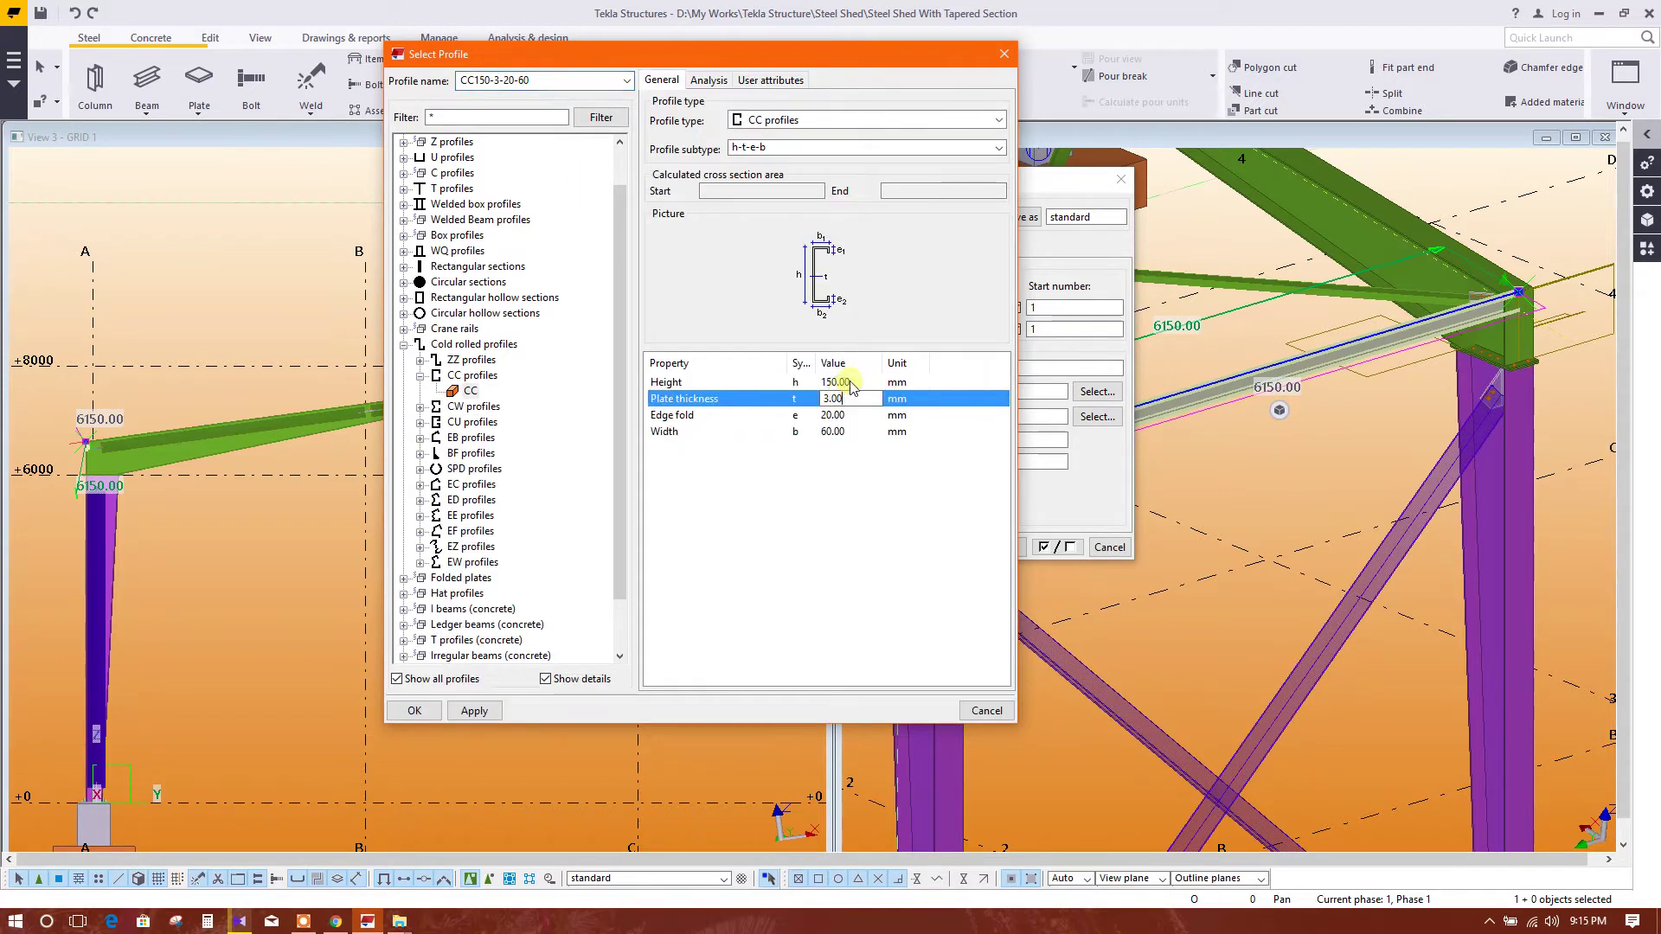
{"action": "left_click", "coordinate": [841, 382]}
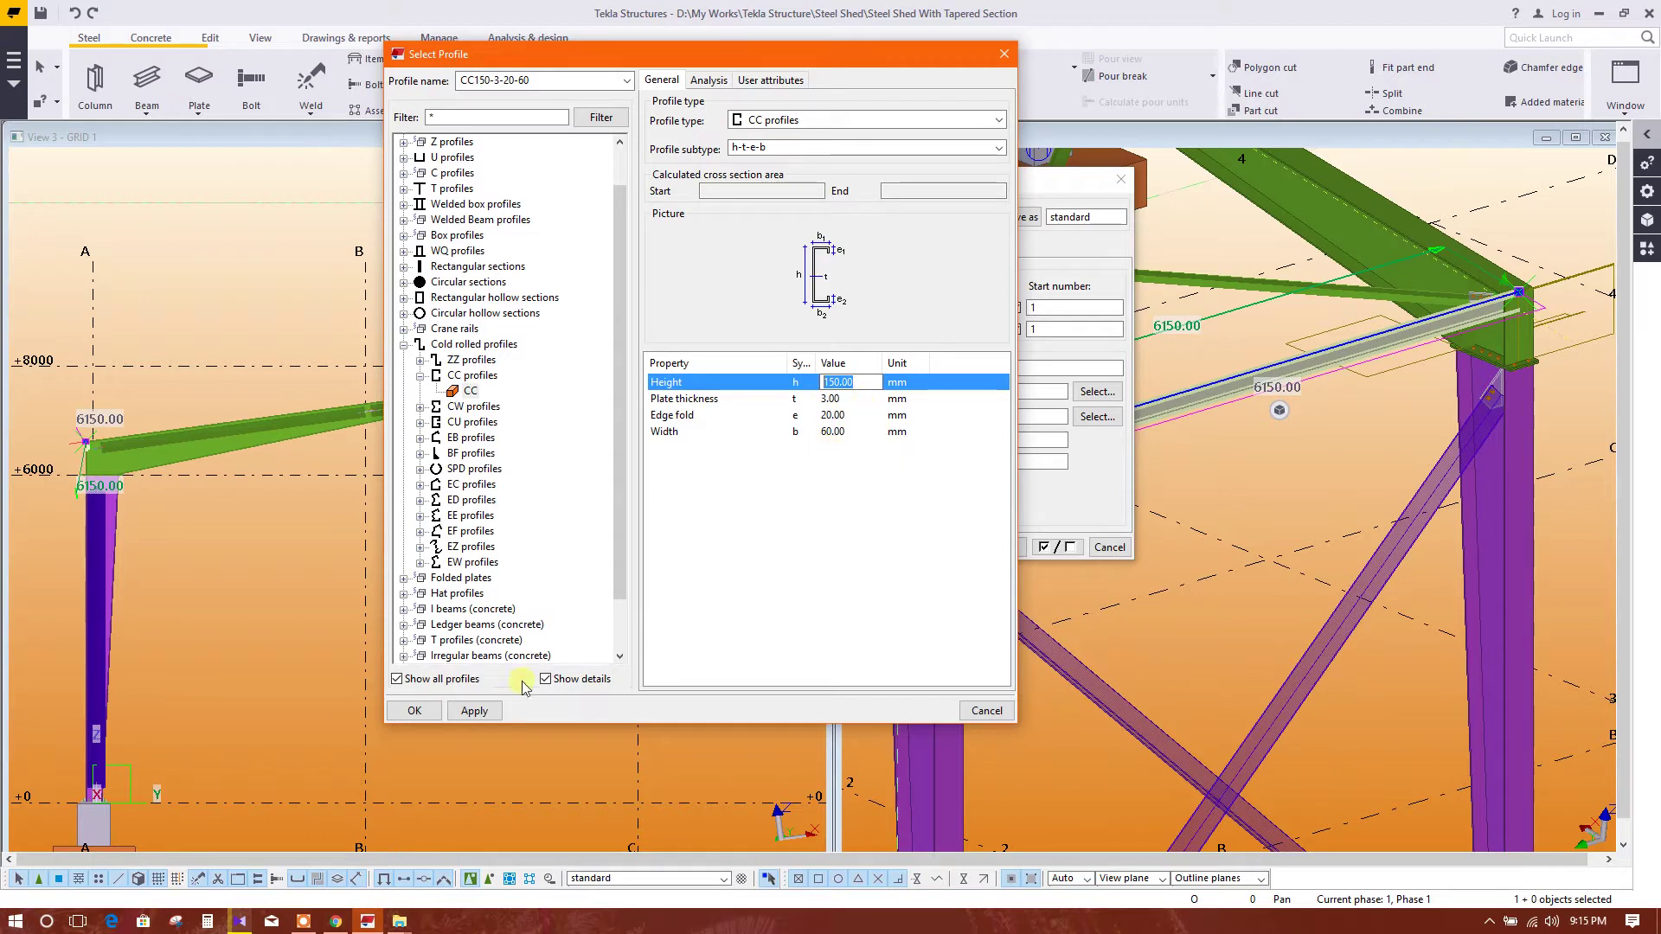
Apply the CC150-3-20-60 profile to the purlin and close its properties
{"action": "left_click", "coordinate": [415, 710]}
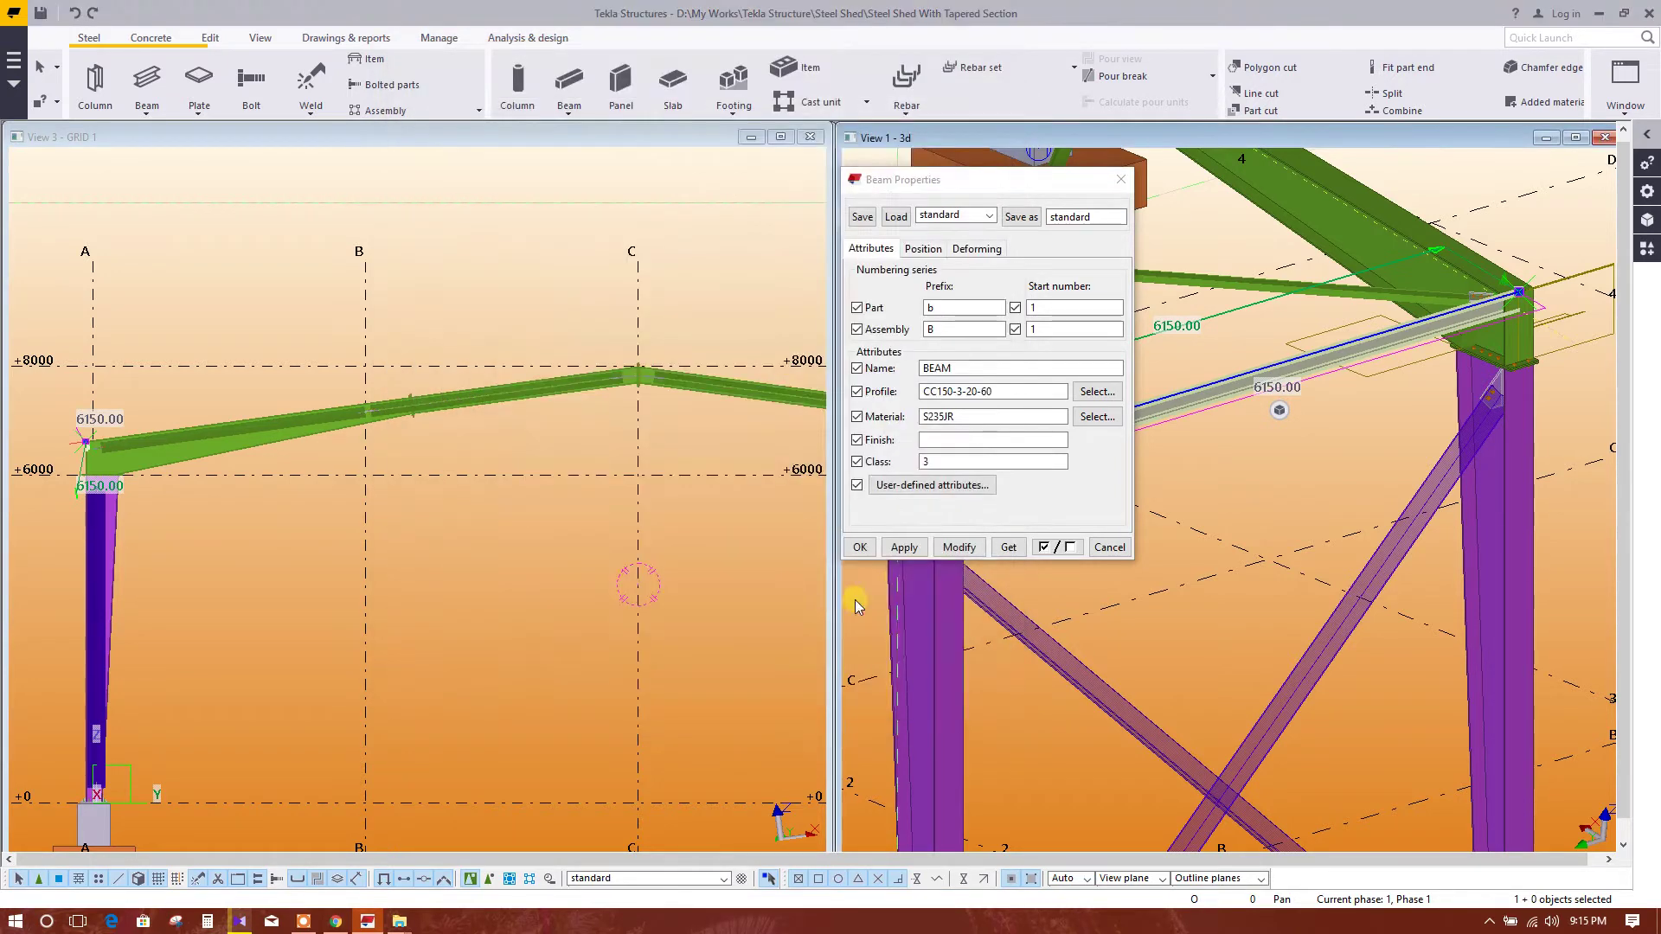
{"action": "left_click", "coordinate": [952, 551]}
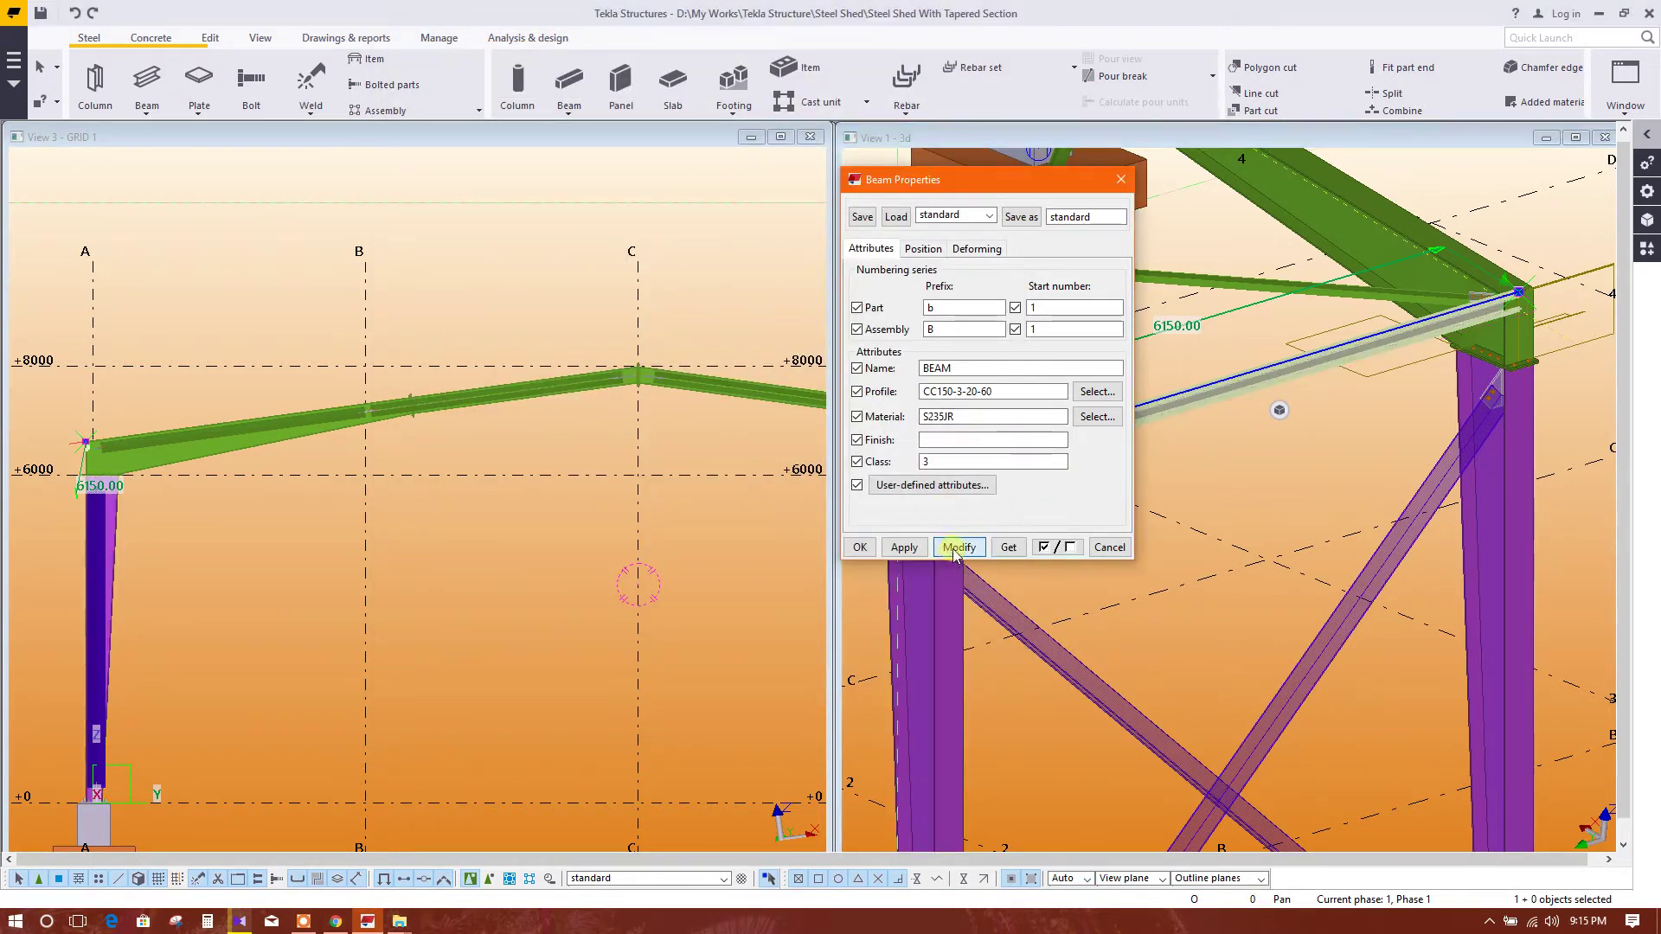
{"action": "left_click", "coordinate": [862, 550]}
{"action": "middle_click_drag", "start_coordinate": [1216, 498], "coordinate": [1274, 486]}
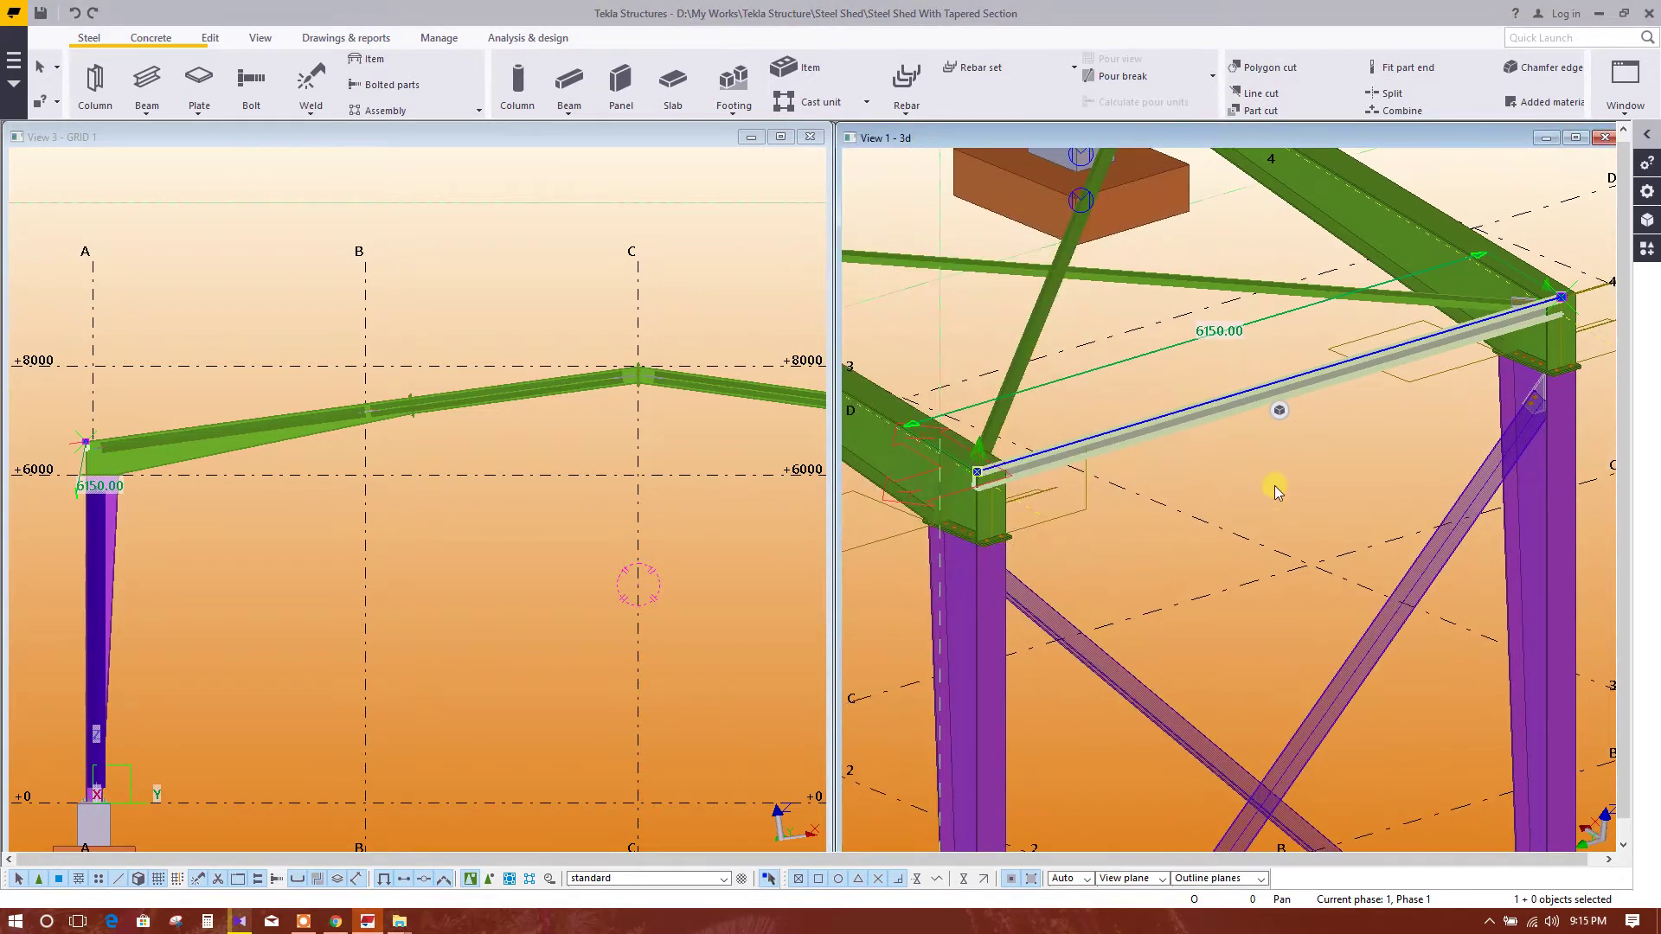
{"action": "scroll", "coordinate": [1310, 398], "scroll_direction": "up", "scroll_amount": 2}
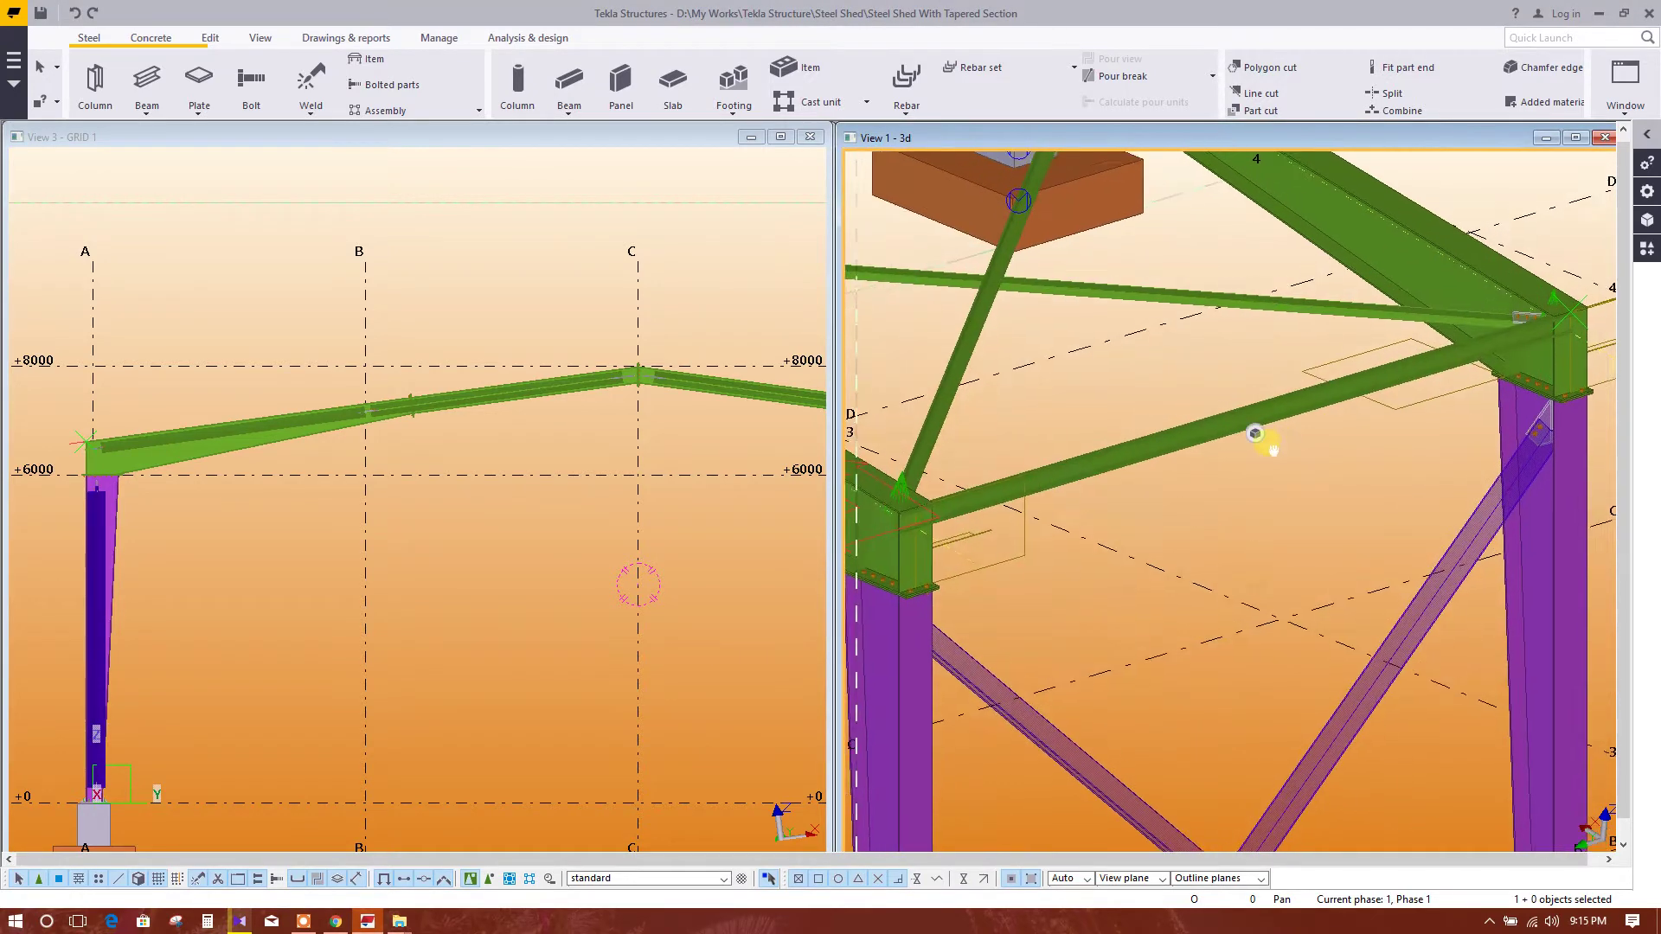
{"action": "scroll", "coordinate": [1315, 401], "scroll_direction": "up", "scroll_amount": 2}
{"action": "scroll", "coordinate": [1284, 511], "scroll_direction": "up", "scroll_amount": 2}
{"action": "middle_click_drag", "start_coordinate": [1190, 428], "coordinate": [1321, 413]}
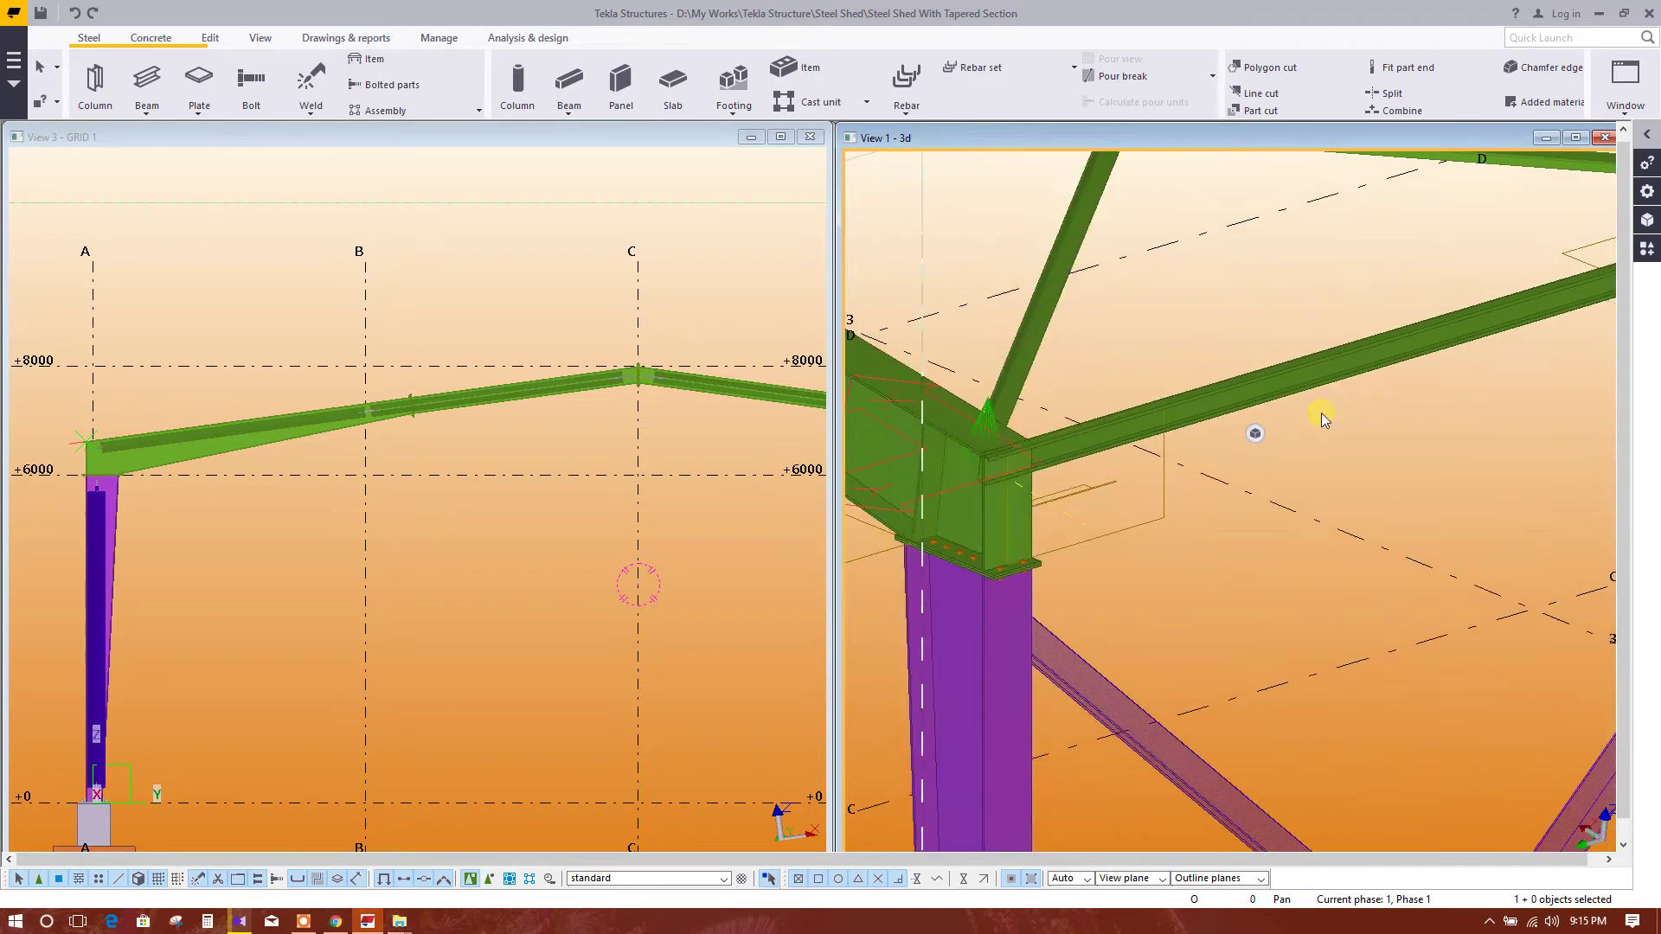
{"action": "scroll", "coordinate": [1083, 461], "scroll_direction": "up", "scroll_amount": 1}
{"action": "middle_click_drag", "start_coordinate": [1103, 443], "coordinate": [1149, 450]}
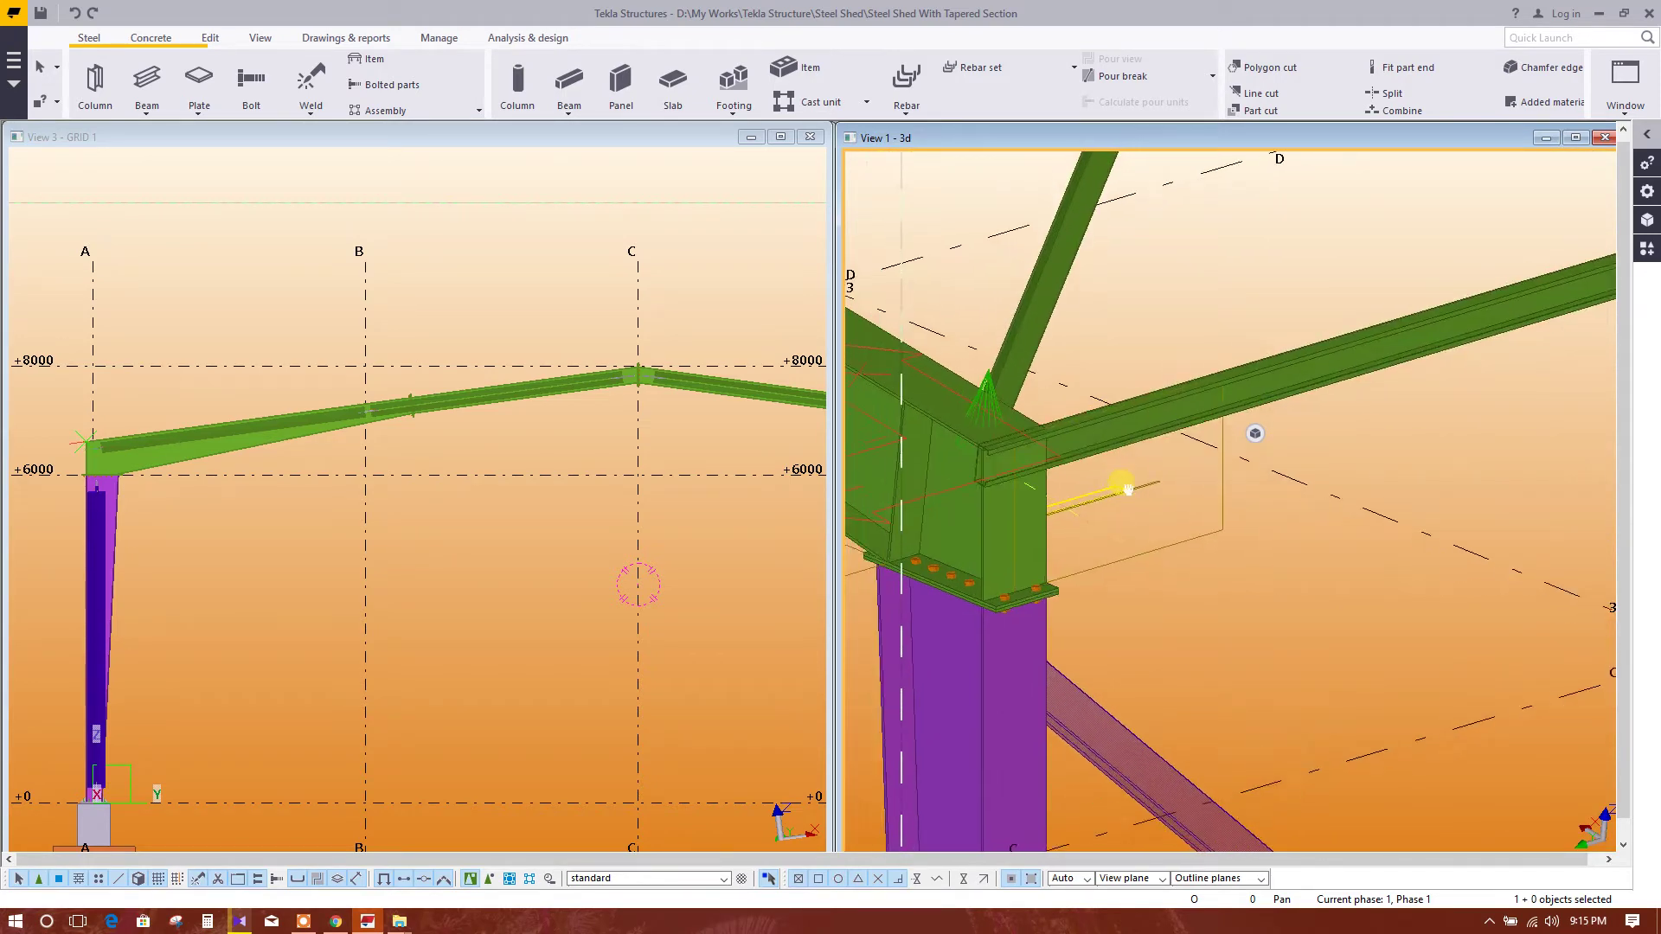
Set the purlin's At depth position to Front and apply it
{"action": "double_click", "coordinate": [1152, 439]}
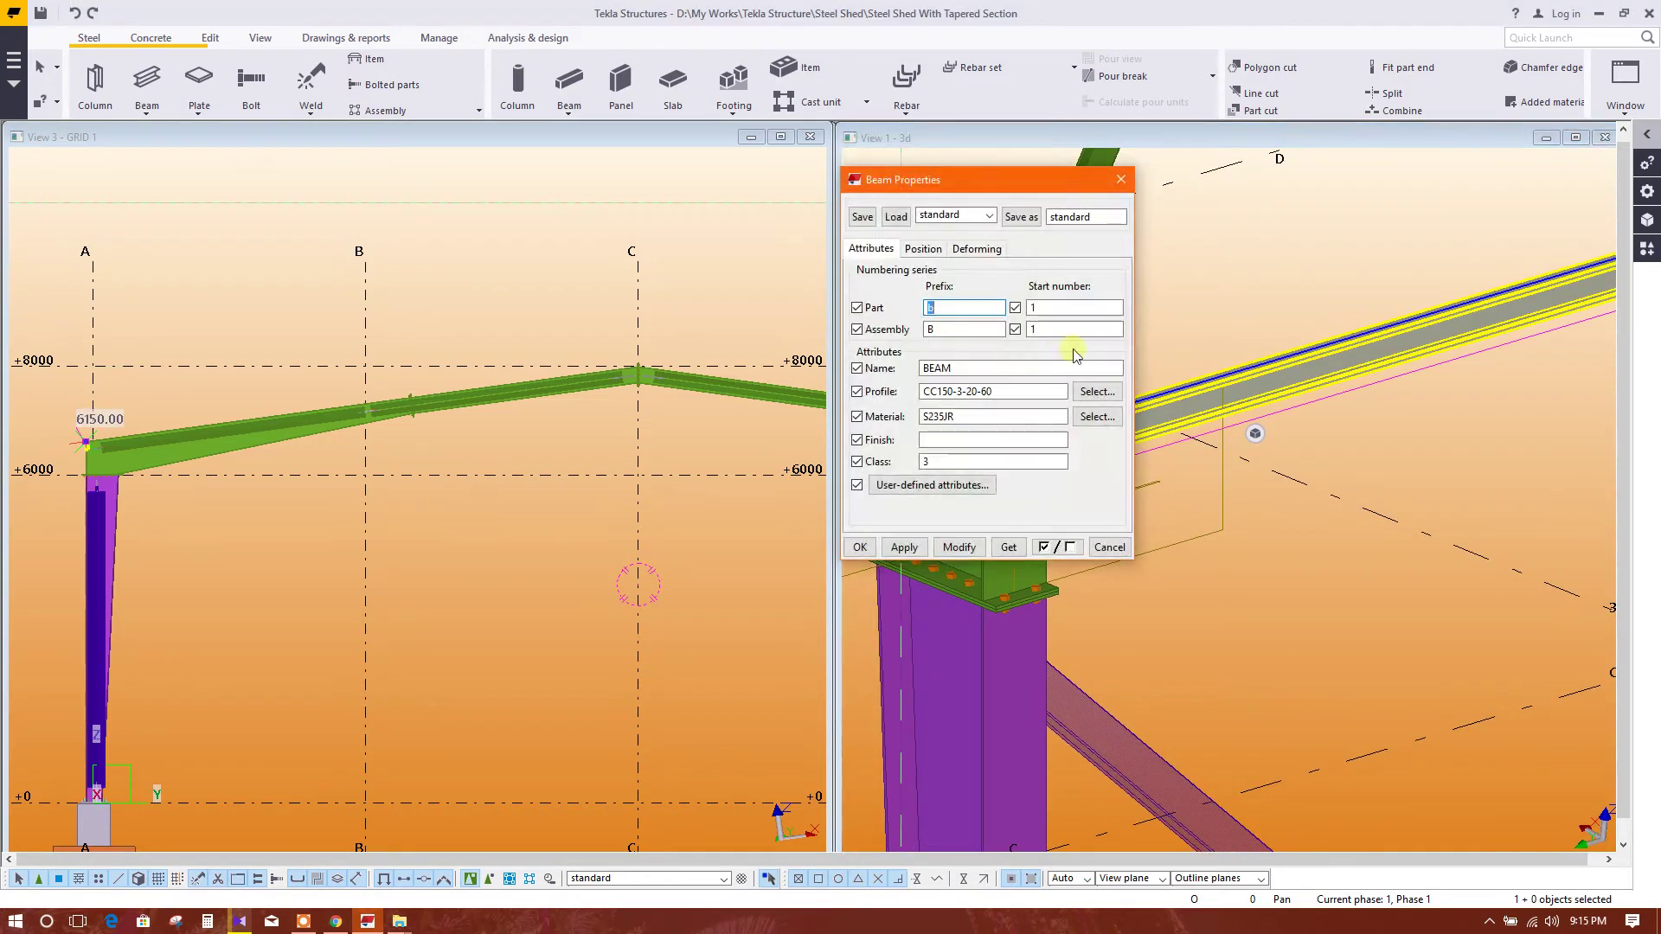
{"action": "left_click_drag", "start_coordinate": [1009, 179], "coordinate": [715, 178]}
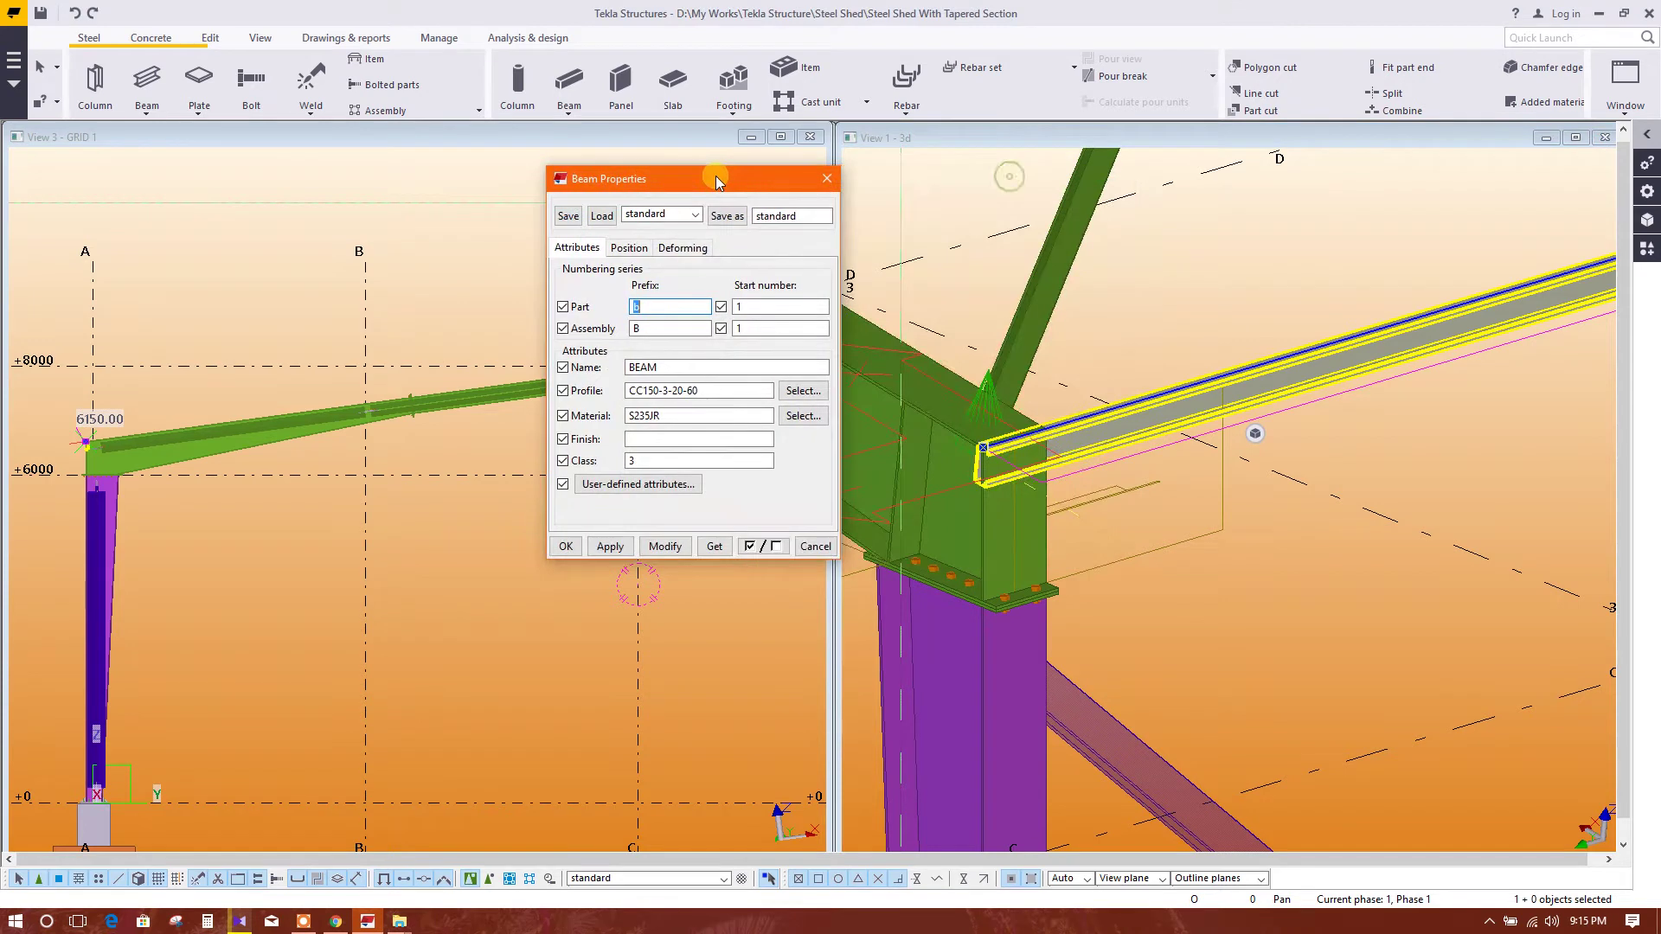
{"action": "left_click", "coordinate": [644, 254]}
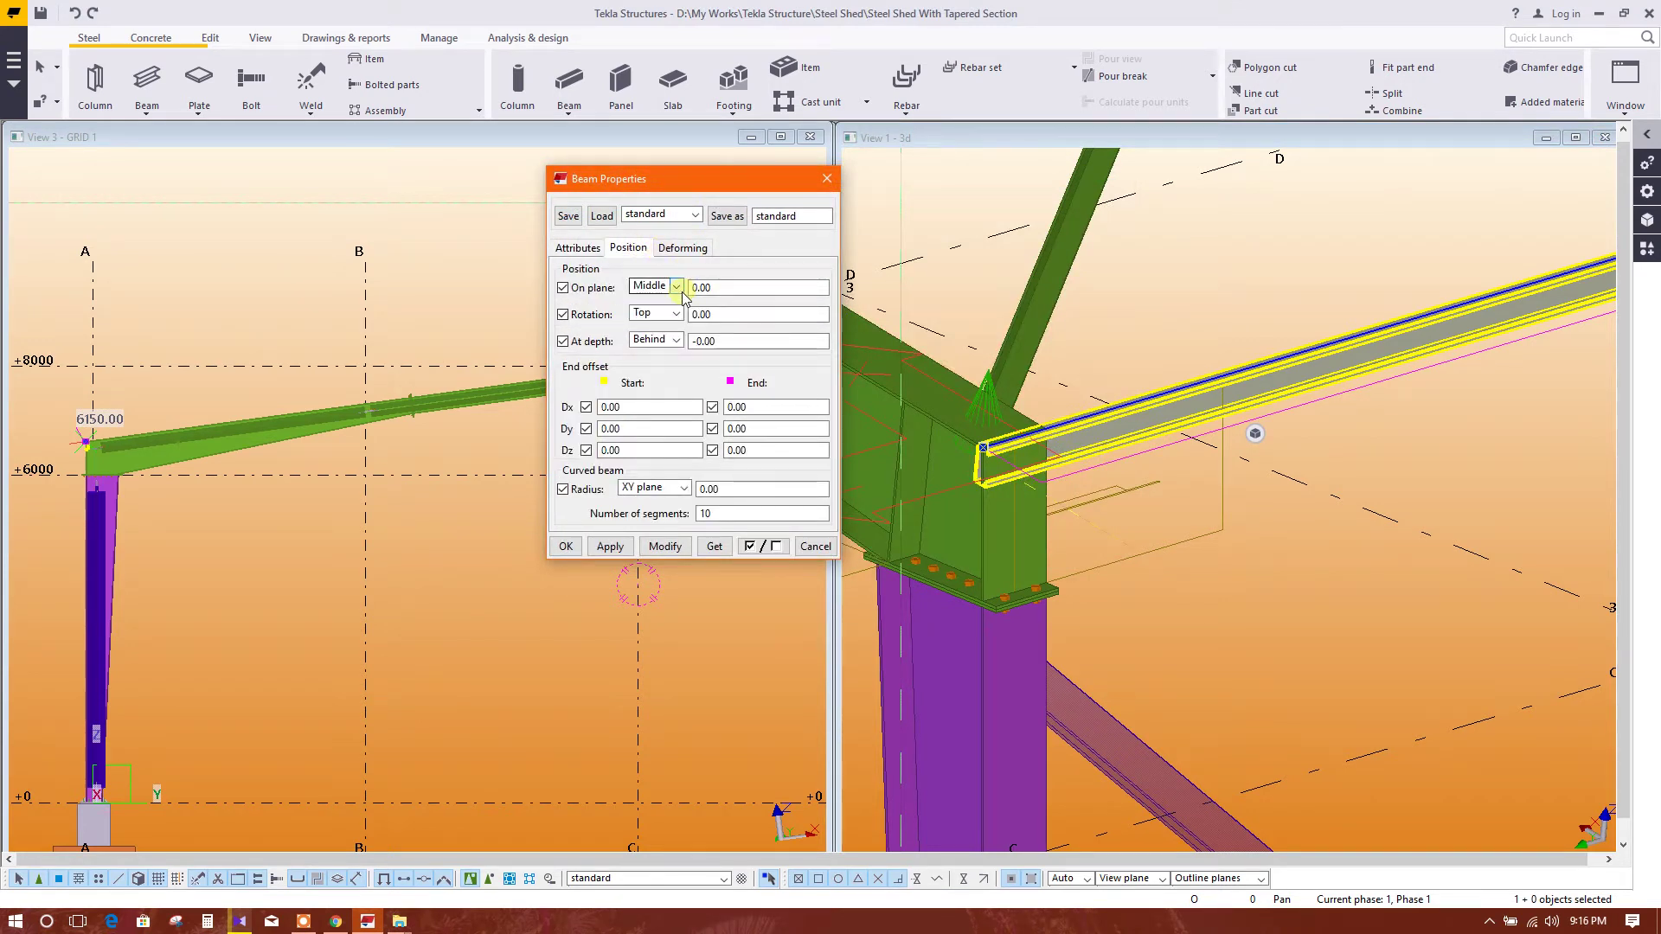
{"action": "left_click", "coordinate": [676, 340]}
{"action": "left_click", "coordinate": [656, 374]}
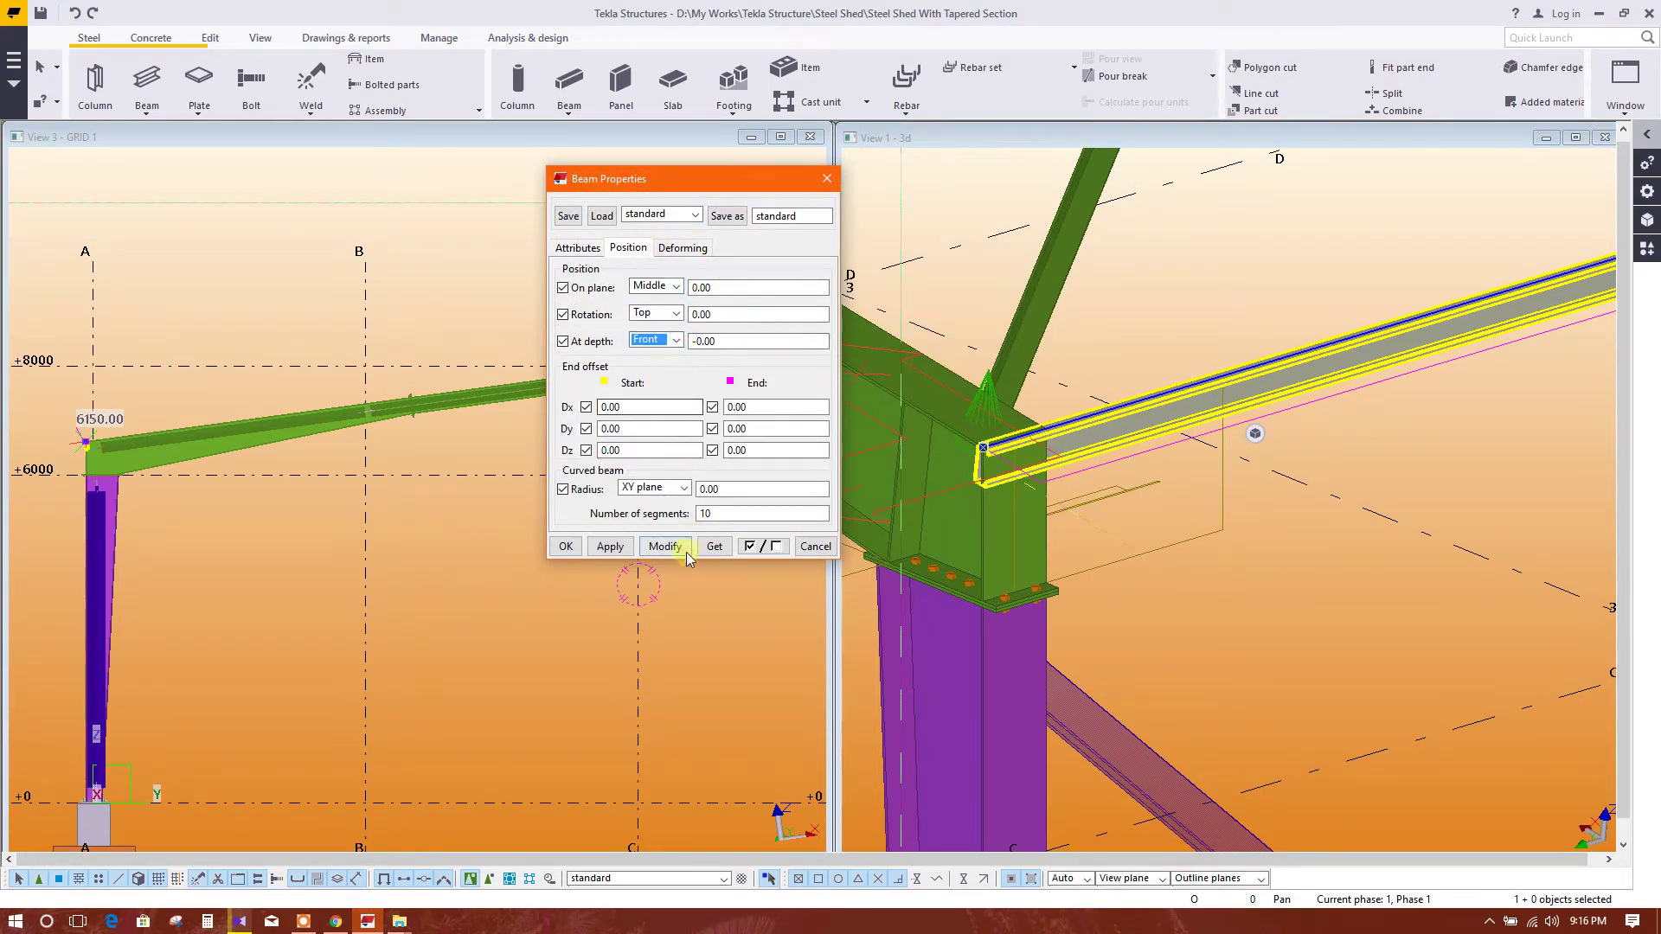
{"action": "left_click", "coordinate": [679, 552]}
Select the purlin and start moving it from its end point
{"action": "left_click", "coordinate": [566, 545]}
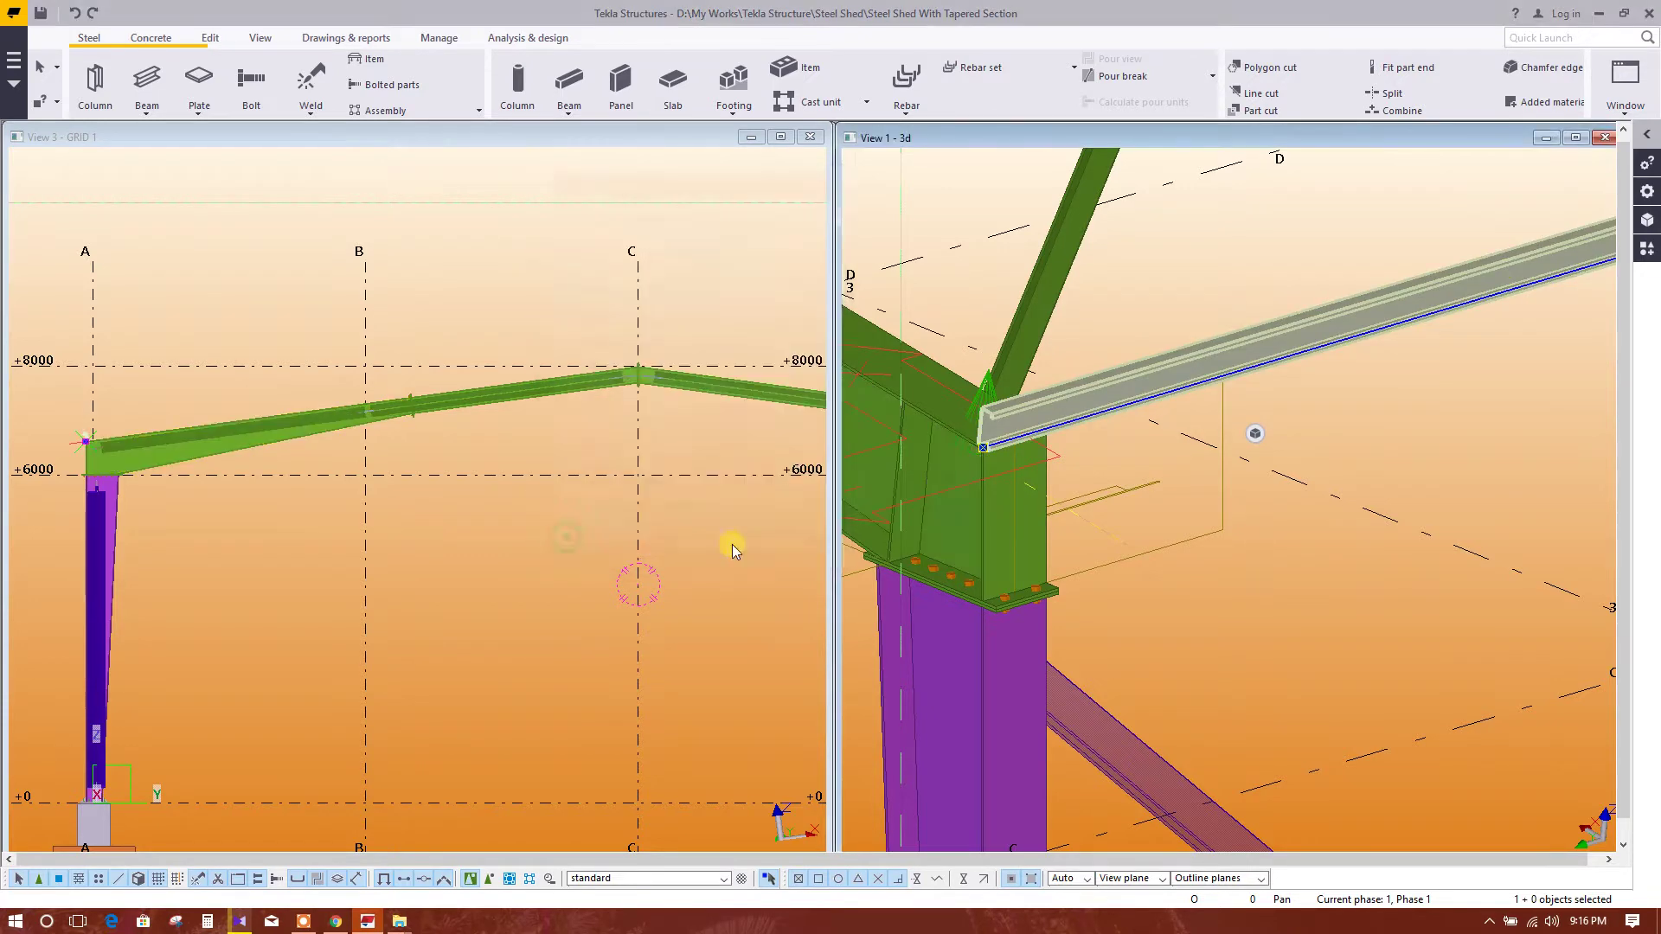
{"action": "scroll", "coordinate": [1005, 433], "scroll_direction": "up", "scroll_amount": 3}
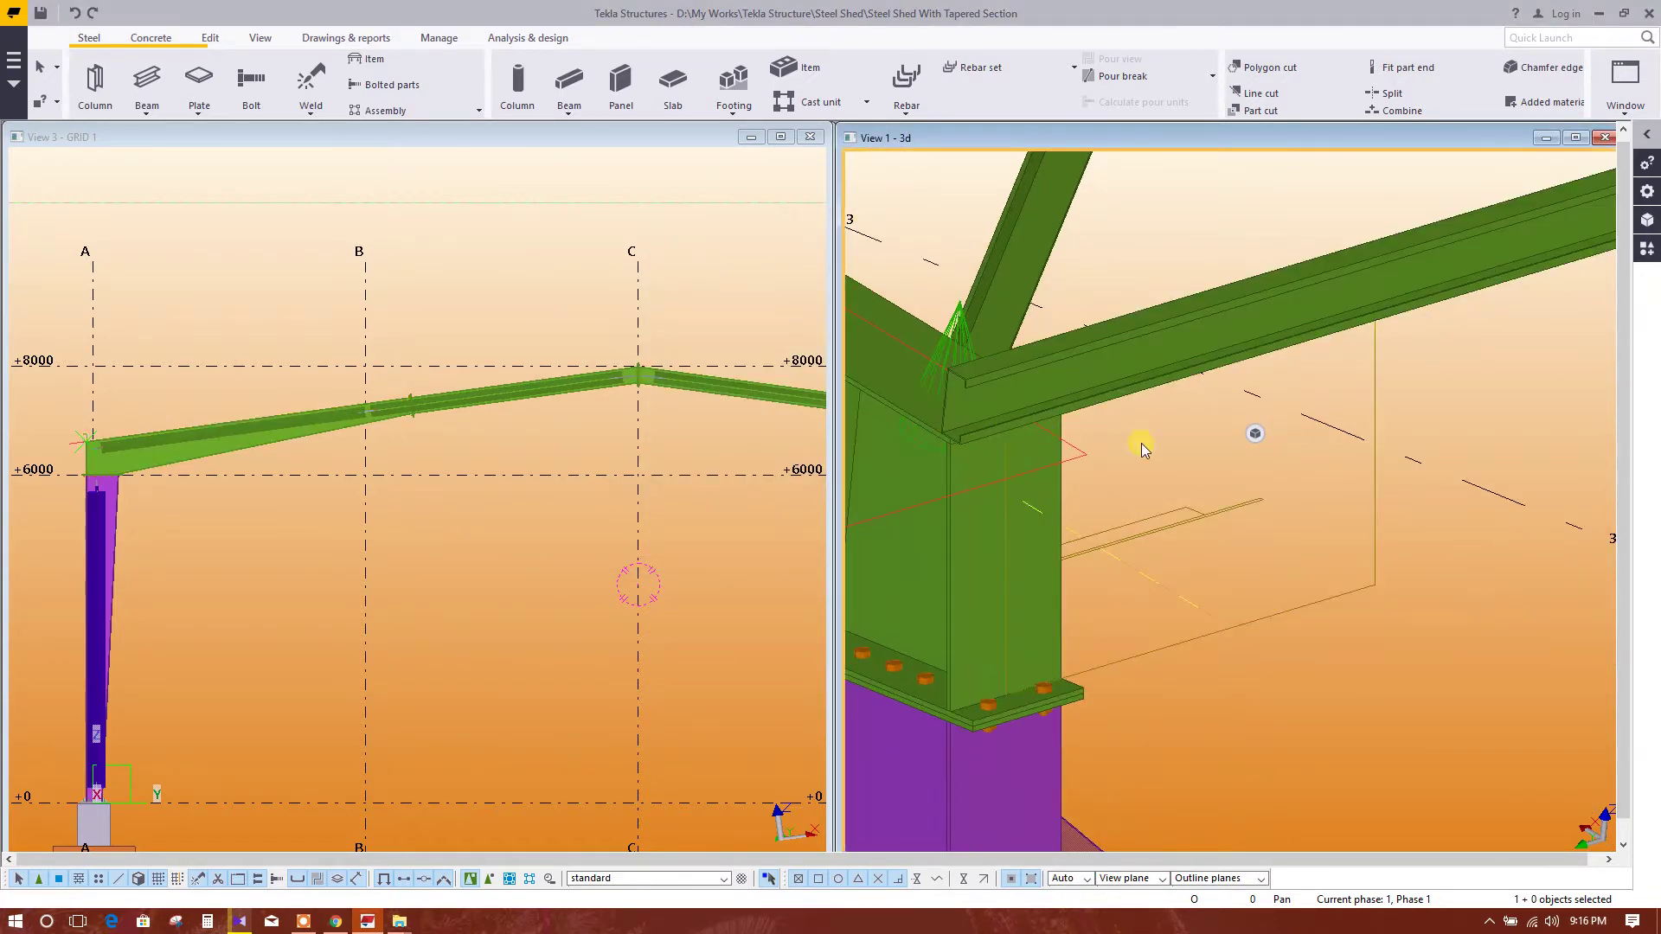
{"action": "mouse_move", "coordinate": [1142, 446]}
{"action": "middle_mouse_down", "text": "ctrl"}
{"action": "mouse_move", "coordinate": [1191, 620]}
{"action": "mouse_move", "coordinate": [1151, 512]}
{"action": "middle_mouse_up", "text": "ctrl"}
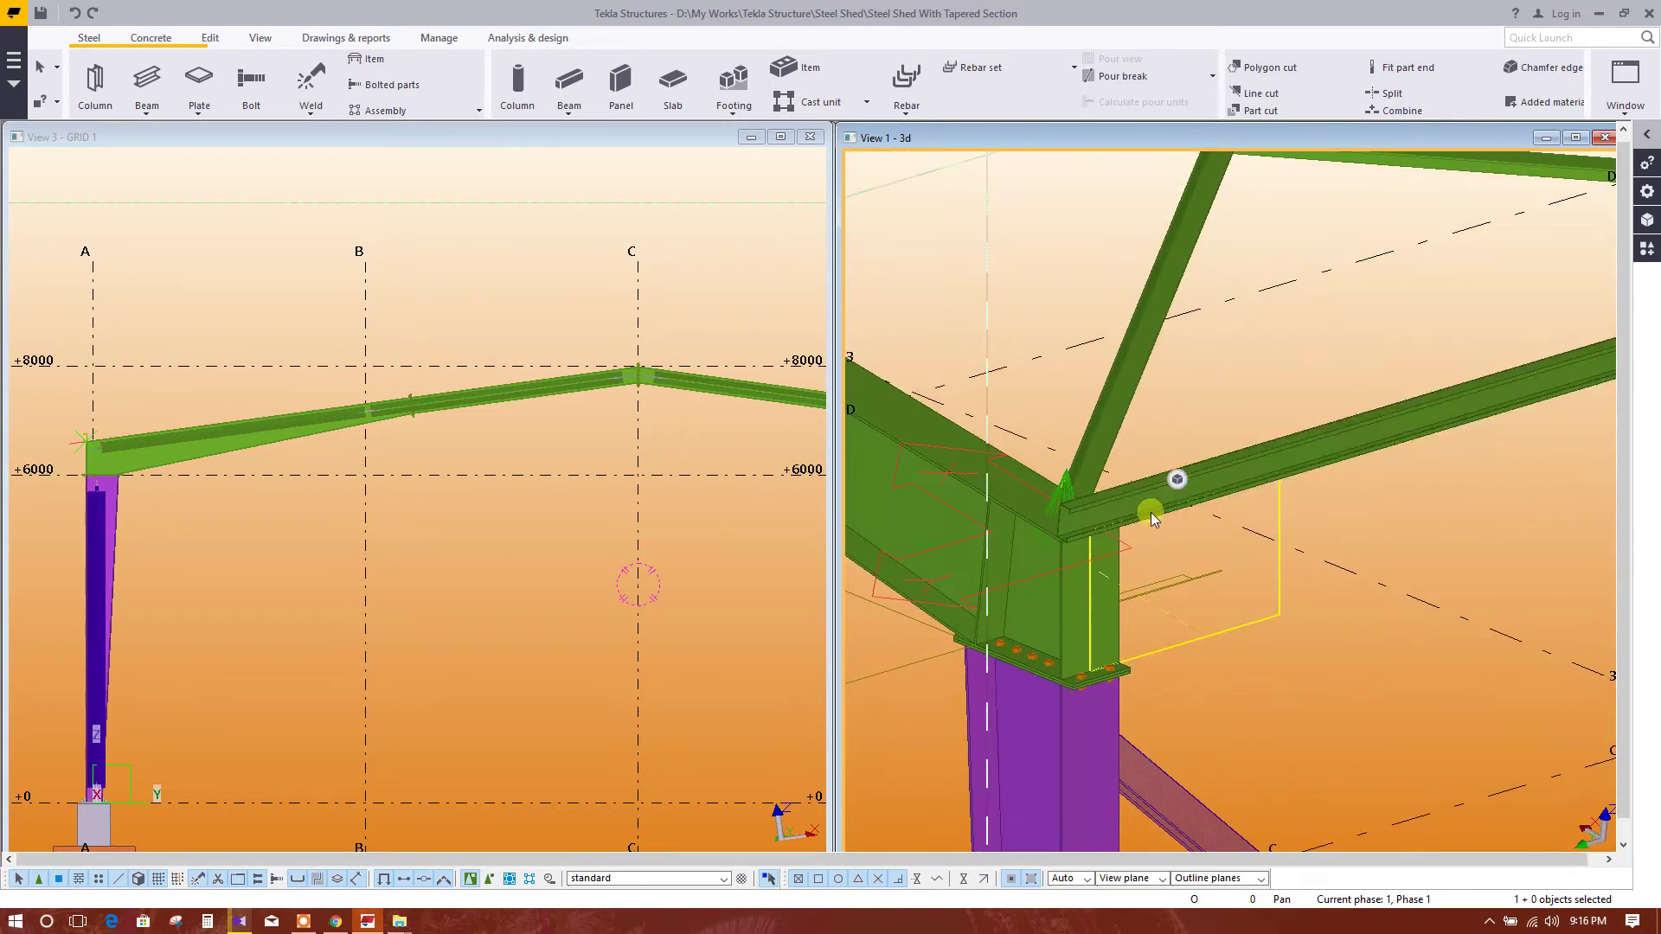
{"action": "left_click", "coordinate": [1234, 493]}
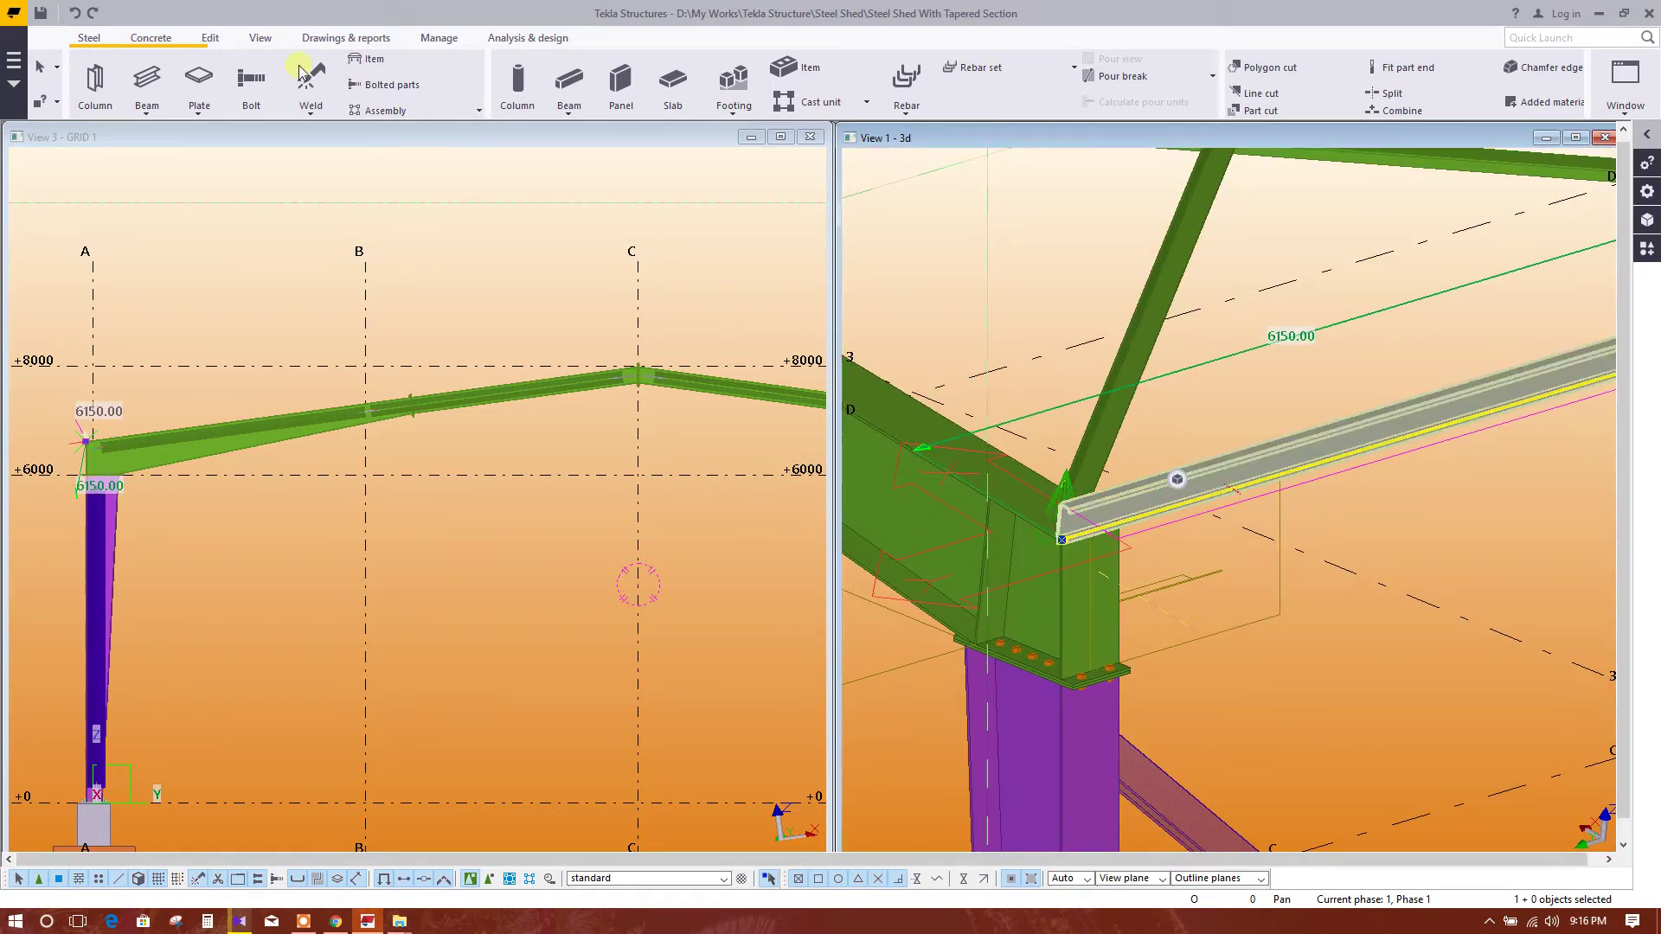
{"action": "left_click", "coordinate": [207, 38]}
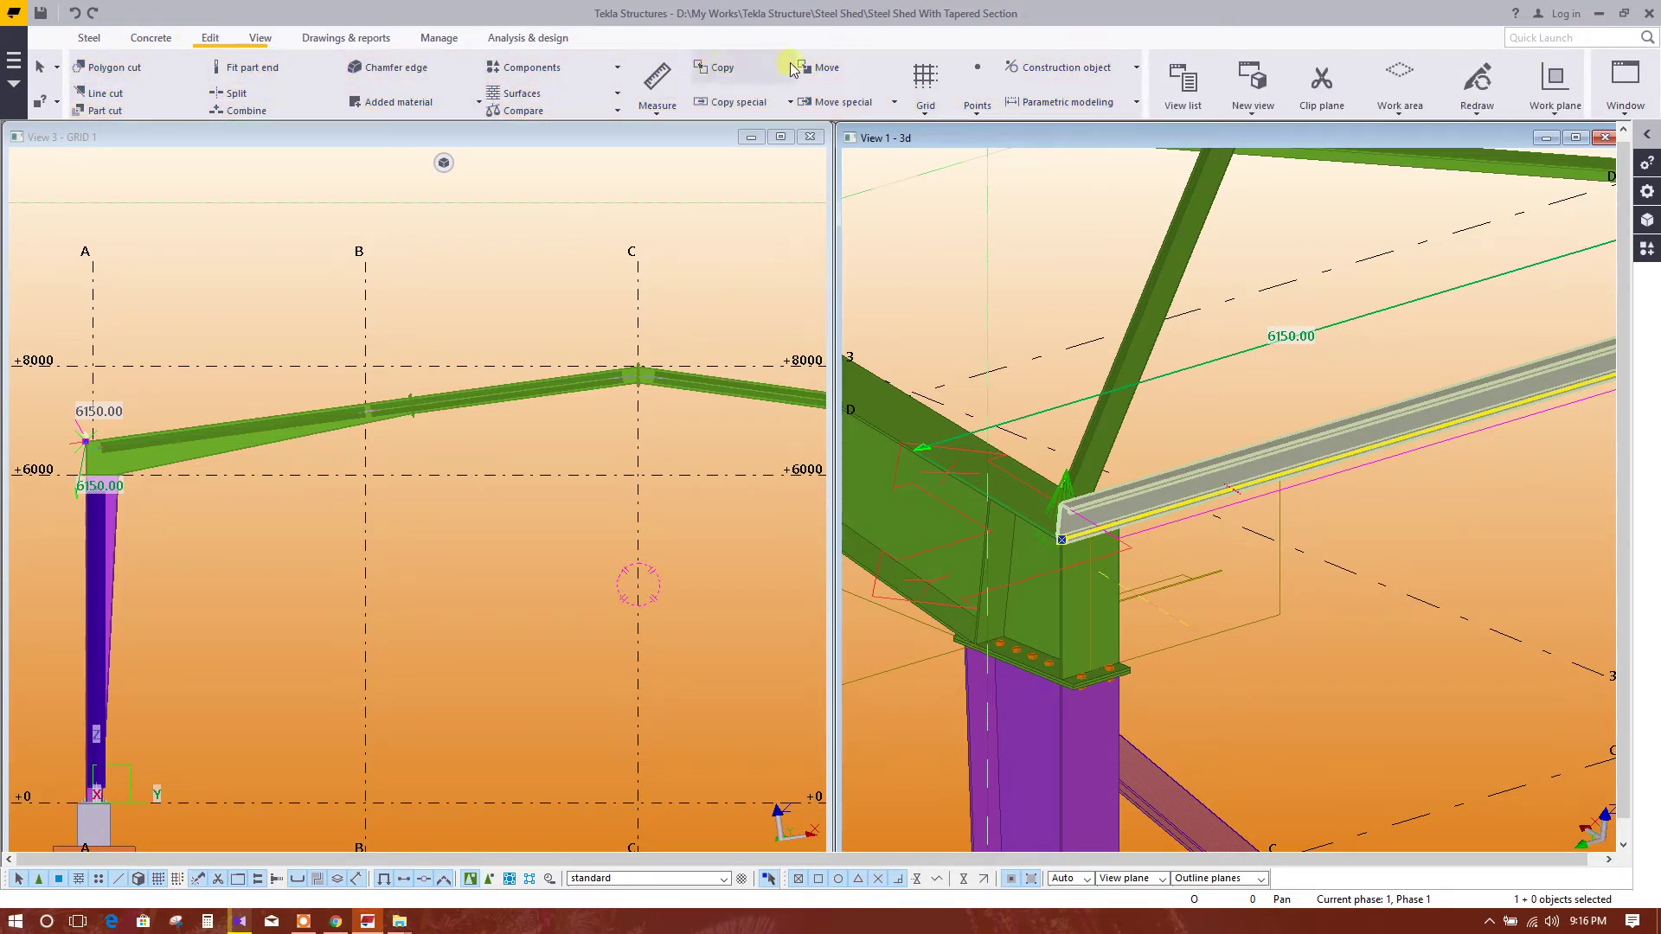
{"action": "left_click", "coordinate": [822, 67]}
{"action": "scroll", "coordinate": [1070, 568], "scroll_direction": "up", "scroll_amount": 1}
{"action": "scroll", "coordinate": [1070, 568], "scroll_direction": "up", "scroll_amount": 1}
{"action": "scroll", "coordinate": [1090, 596], "scroll_direction": "up", "scroll_amount": 1}
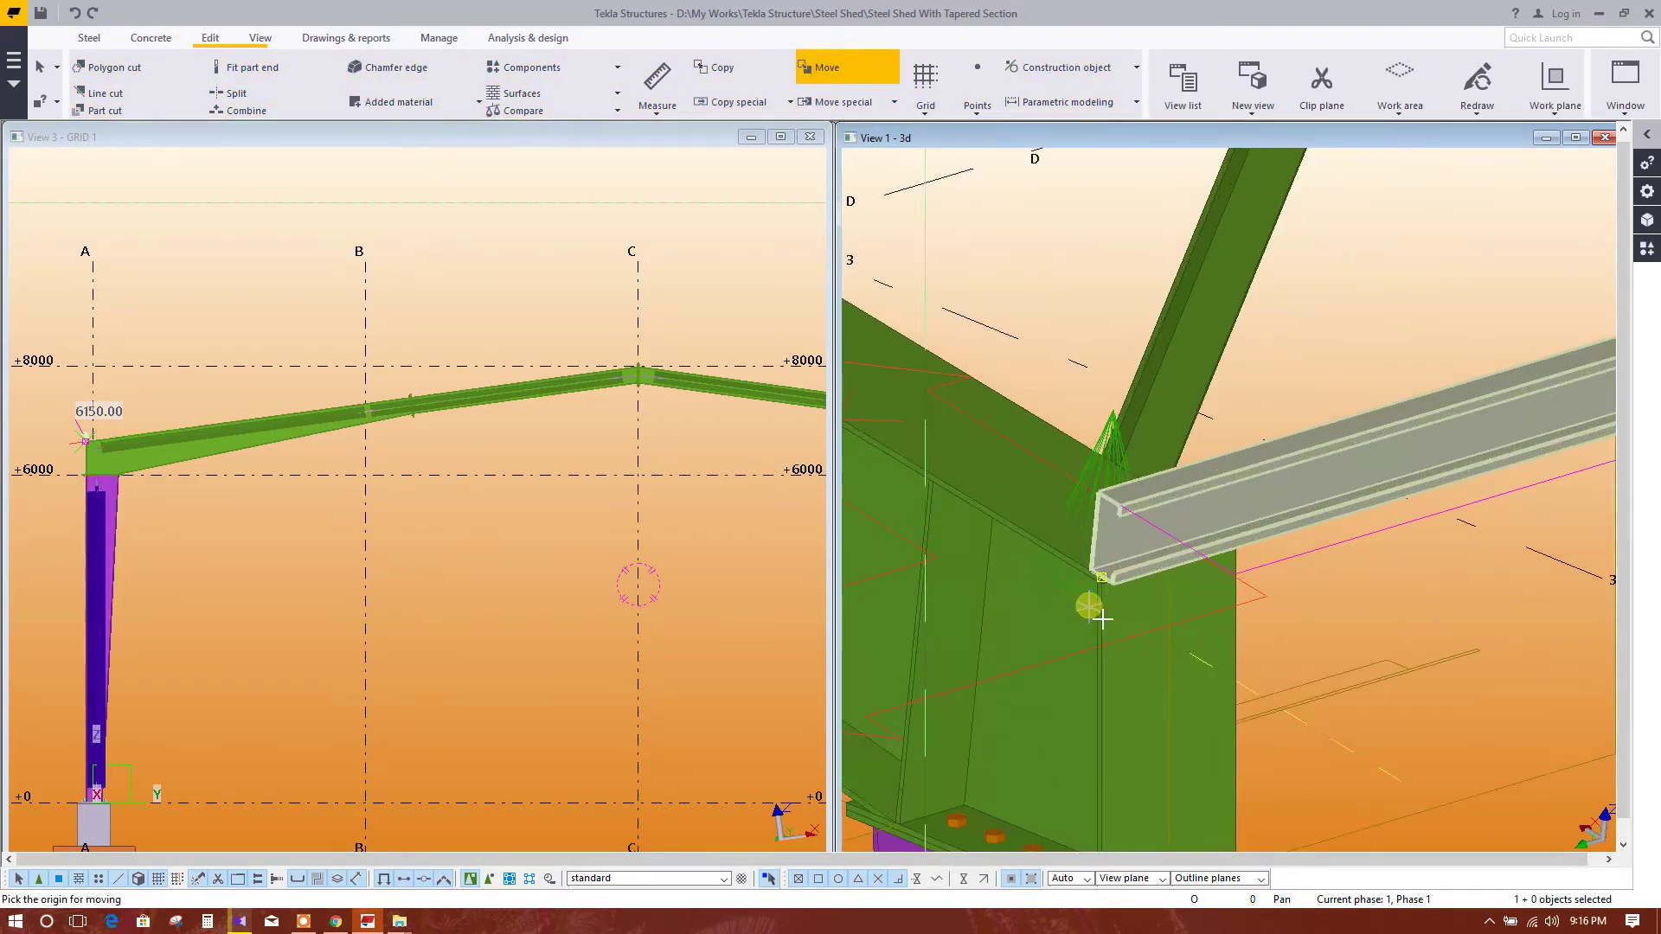
{"action": "scroll", "coordinate": [1227, 568], "scroll_direction": "up", "scroll_amount": 2}
{"action": "scroll", "coordinate": [1237, 561], "scroll_direction": "up", "scroll_amount": 1}
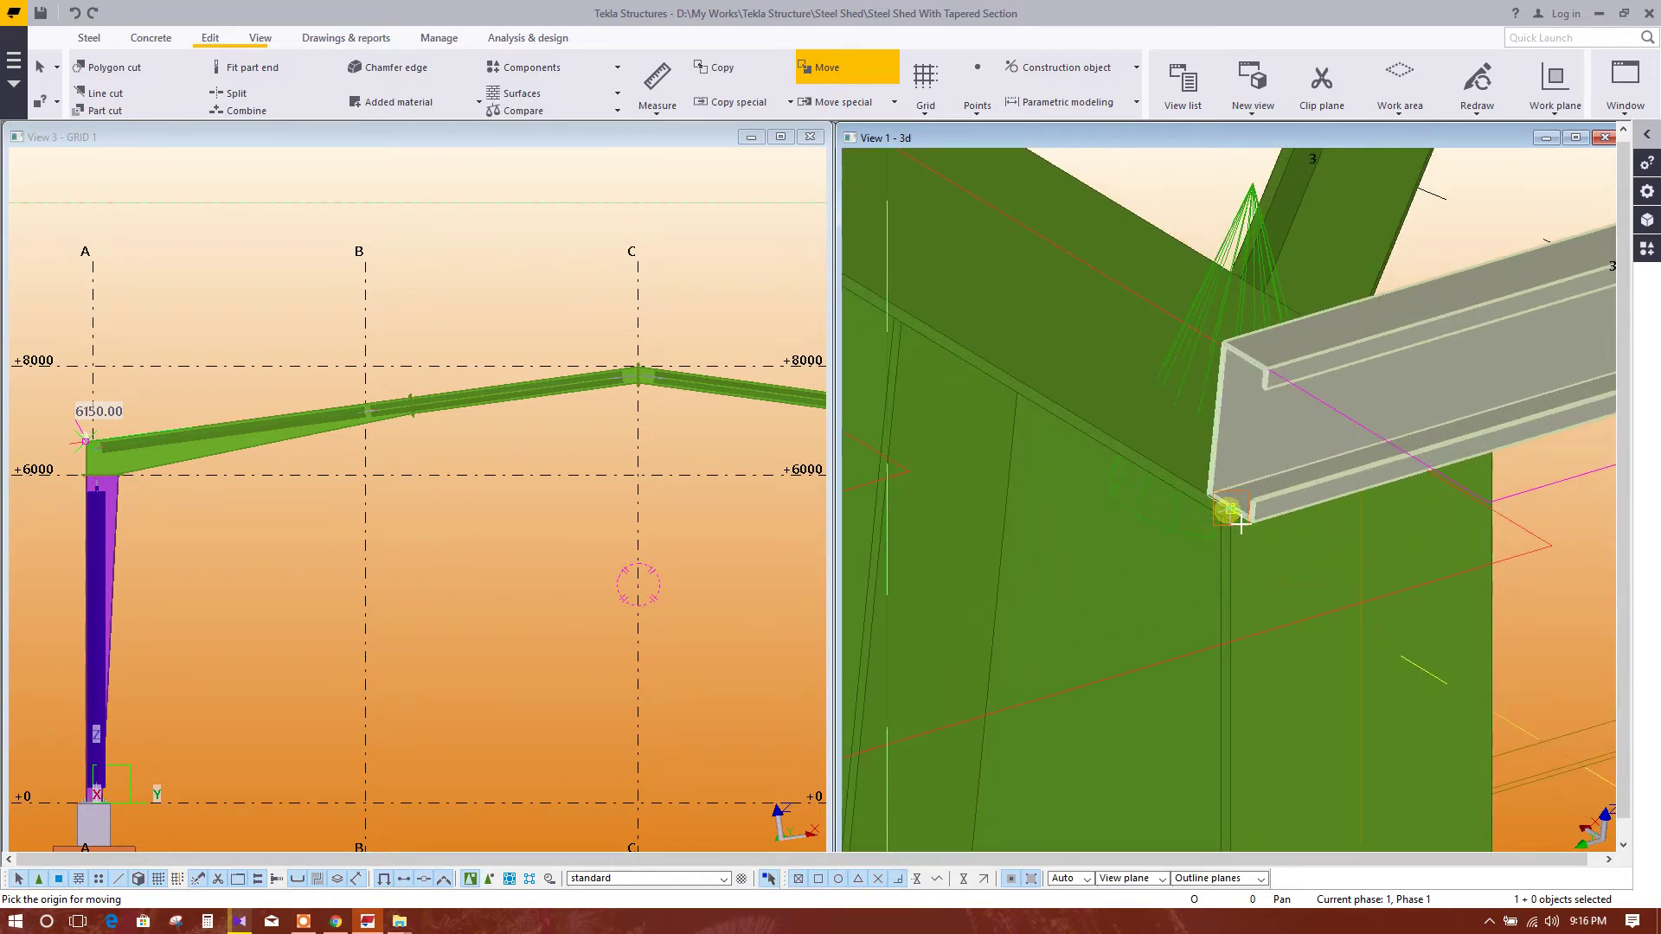
{"action": "scroll", "coordinate": [1124, 413], "scroll_direction": "up", "scroll_amount": 1}
{"action": "scroll", "coordinate": [1104, 445], "scroll_direction": "up", "scroll_amount": 1}
{"action": "left_click", "coordinate": [1021, 368]}
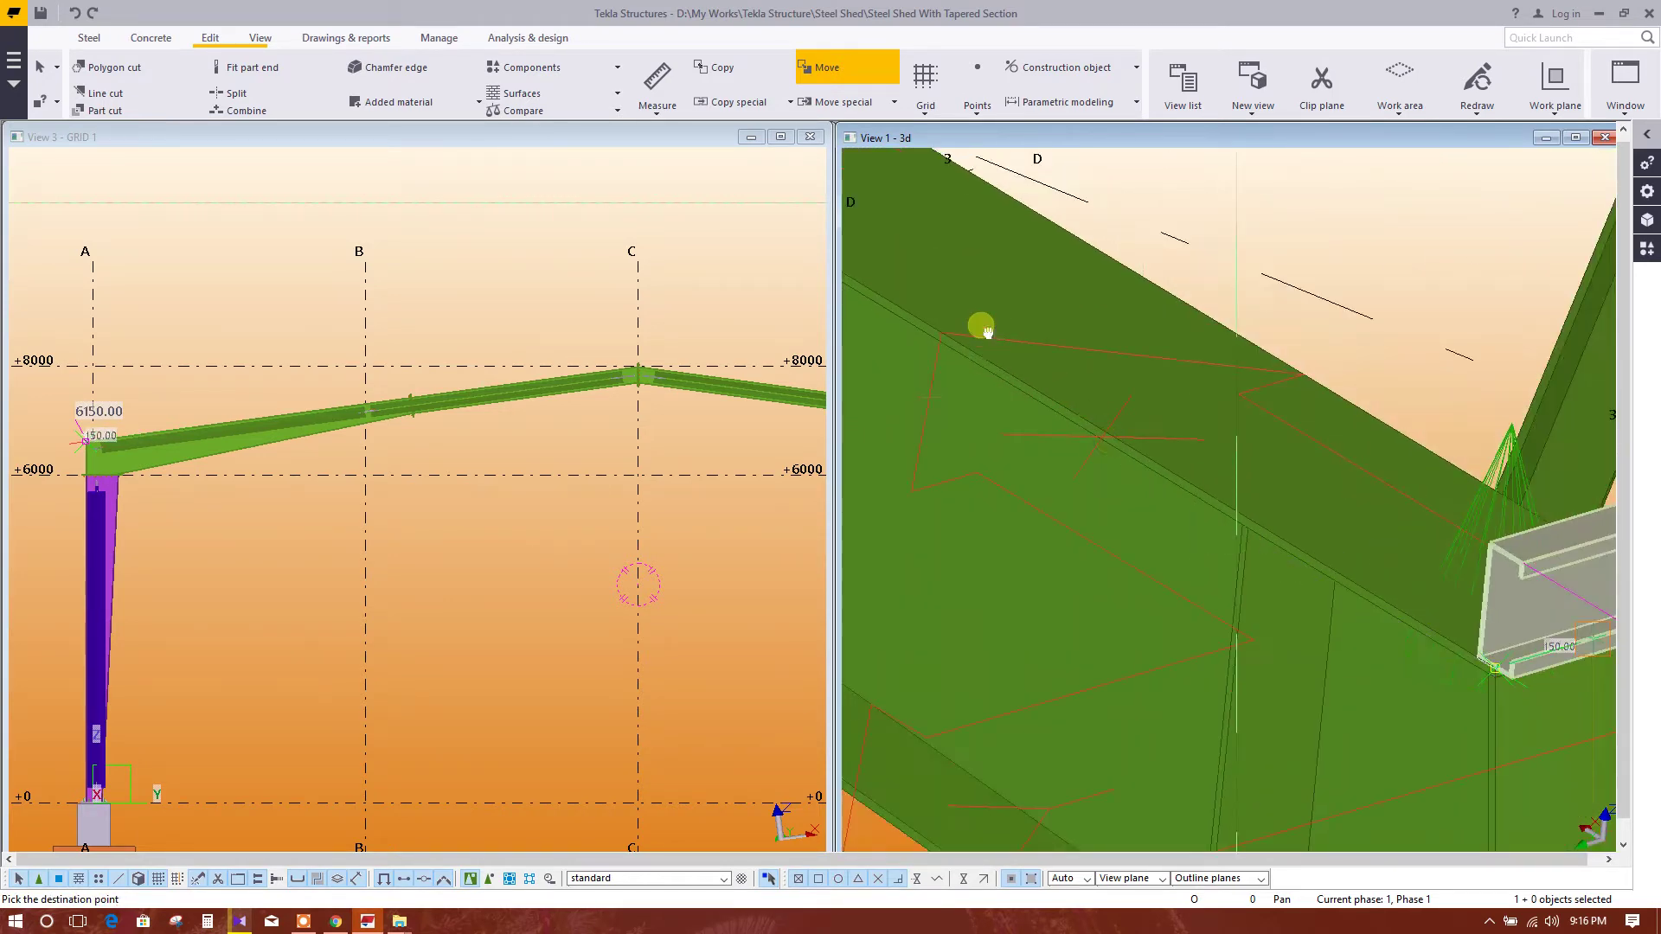
Place the purlin 200 mm from the rafter's end
{"action": "scroll", "coordinate": [1295, 574], "scroll_direction": "up", "scroll_amount": 1}
{"action": "scroll", "coordinate": [1295, 574], "scroll_direction": "down", "scroll_amount": 1}
{"action": "scroll", "coordinate": [1201, 512], "scroll_direction": "down", "scroll_amount": 1}
{"action": "mouse_move", "coordinate": [1171, 501]}
{"action": "middle_mouse_down"}
{"action": "mouse_move", "coordinate": [1279, 459]}
{"action": "mouse_move", "coordinate": [1182, 593]}
{"action": "mouse_move", "coordinate": [1046, 459]}
{"action": "mouse_move", "coordinate": [1072, 433]}
{"action": "middle_mouse_up"}
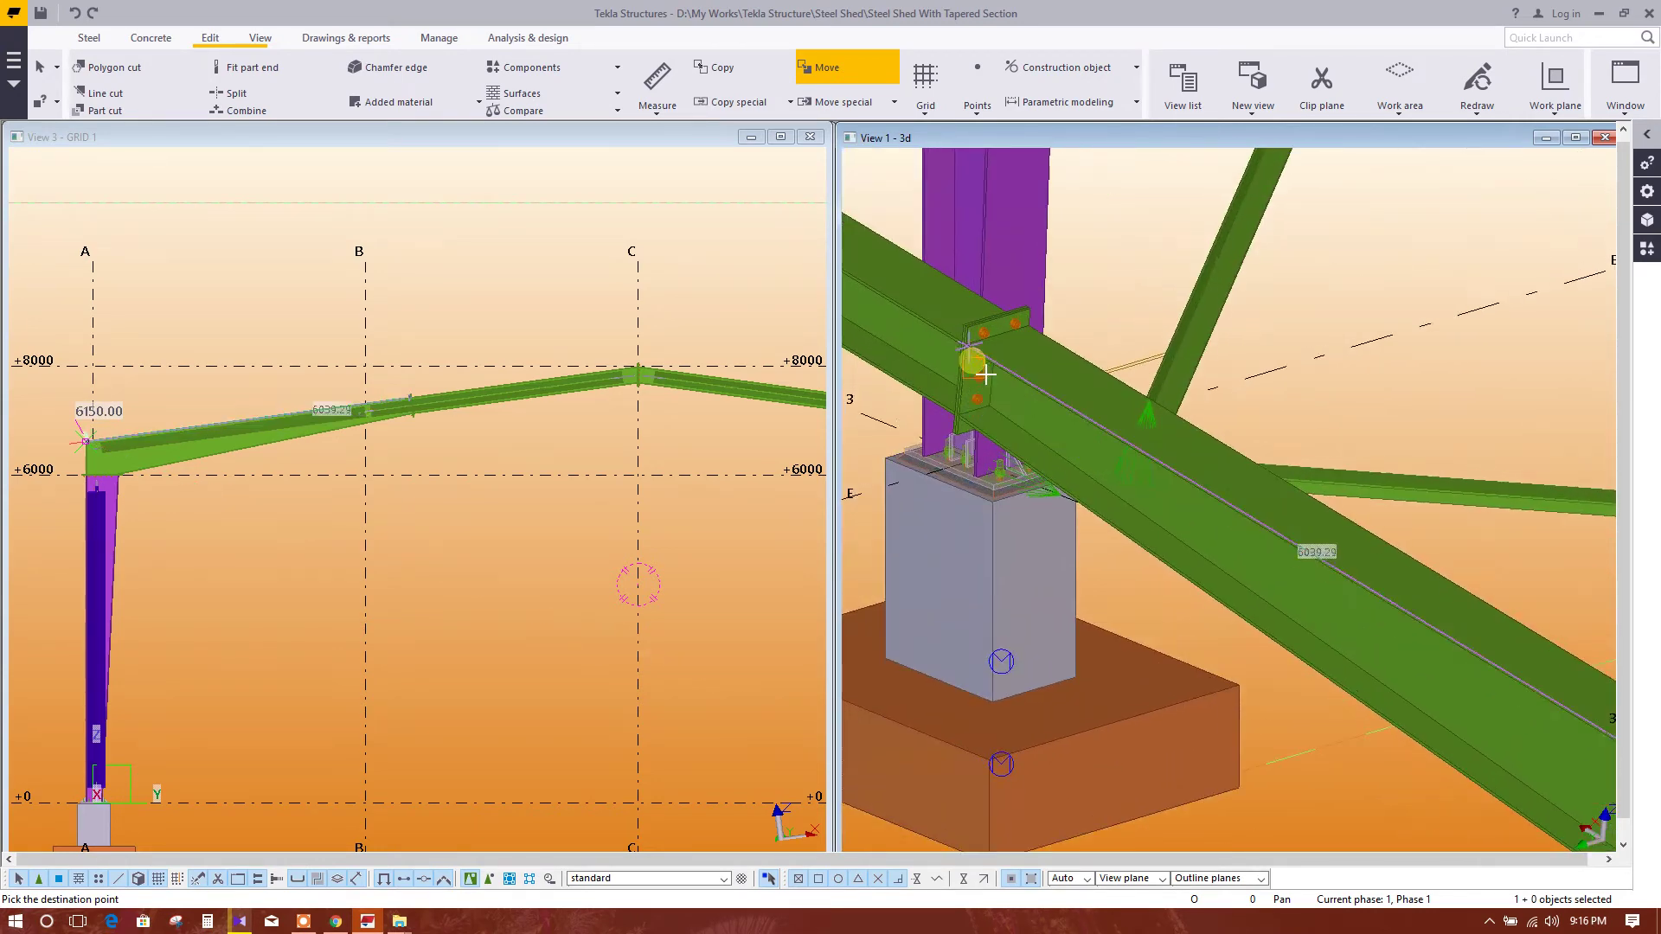
{"action": "scroll", "coordinate": [976, 353], "scroll_direction": "up", "scroll_amount": 1}
{"action": "scroll", "coordinate": [986, 348], "scroll_direction": "up", "scroll_amount": 1}
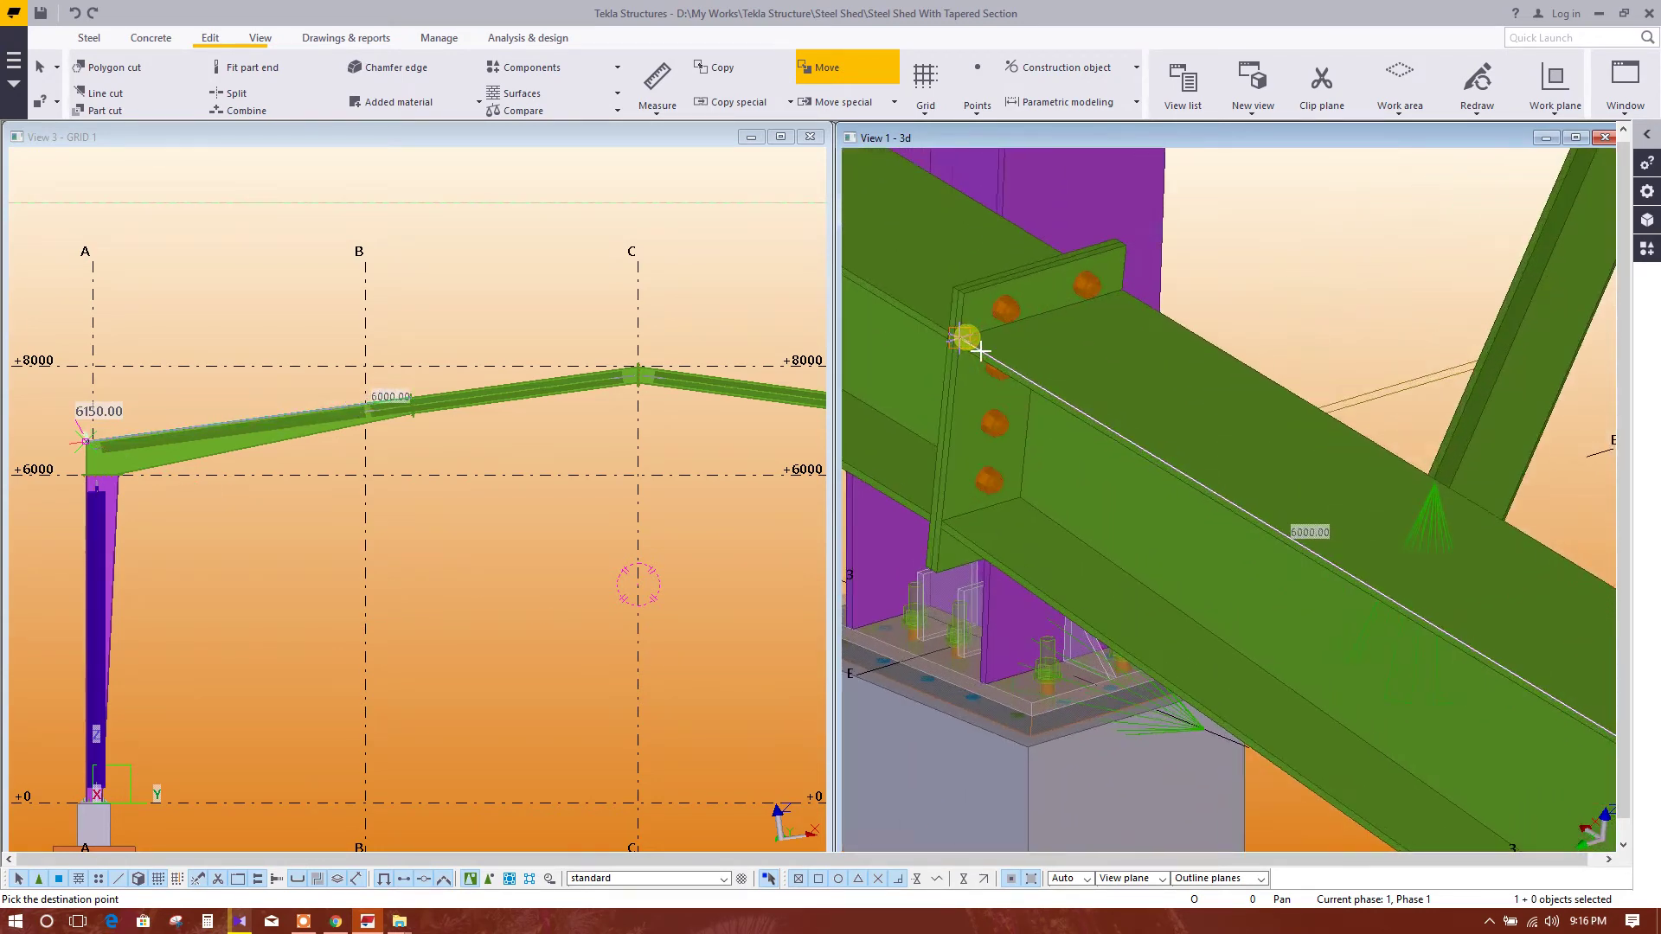
{"action": "scroll", "coordinate": [995, 343], "scroll_direction": "up", "scroll_amount": 1}
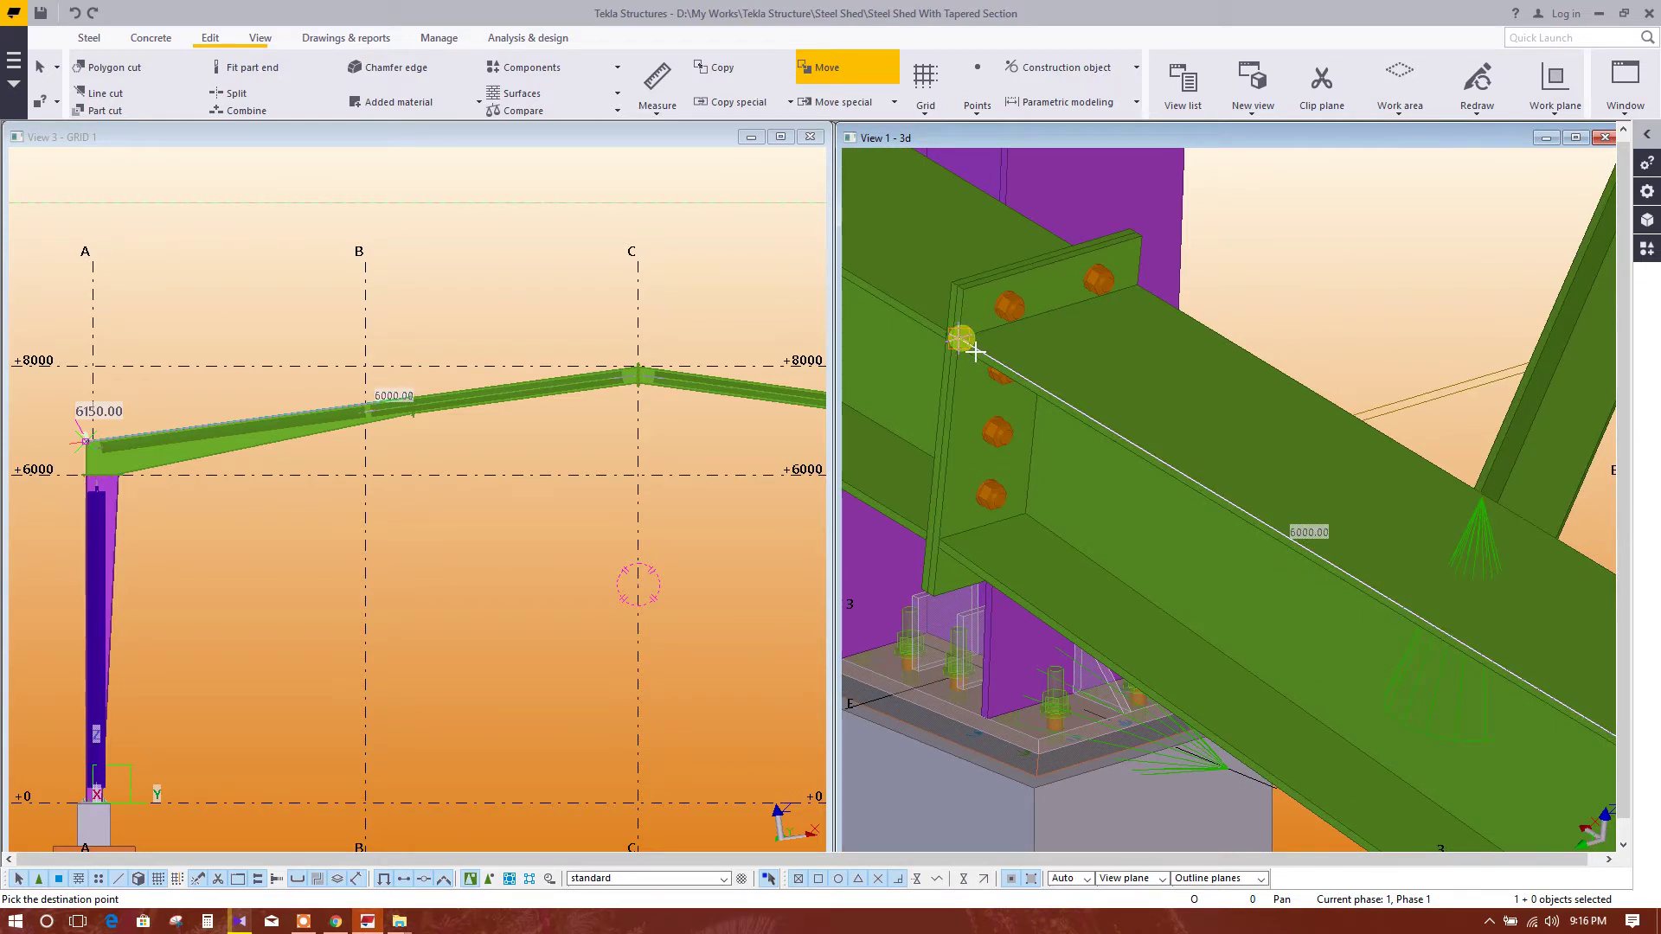
{"action": "type", "text": "200"}
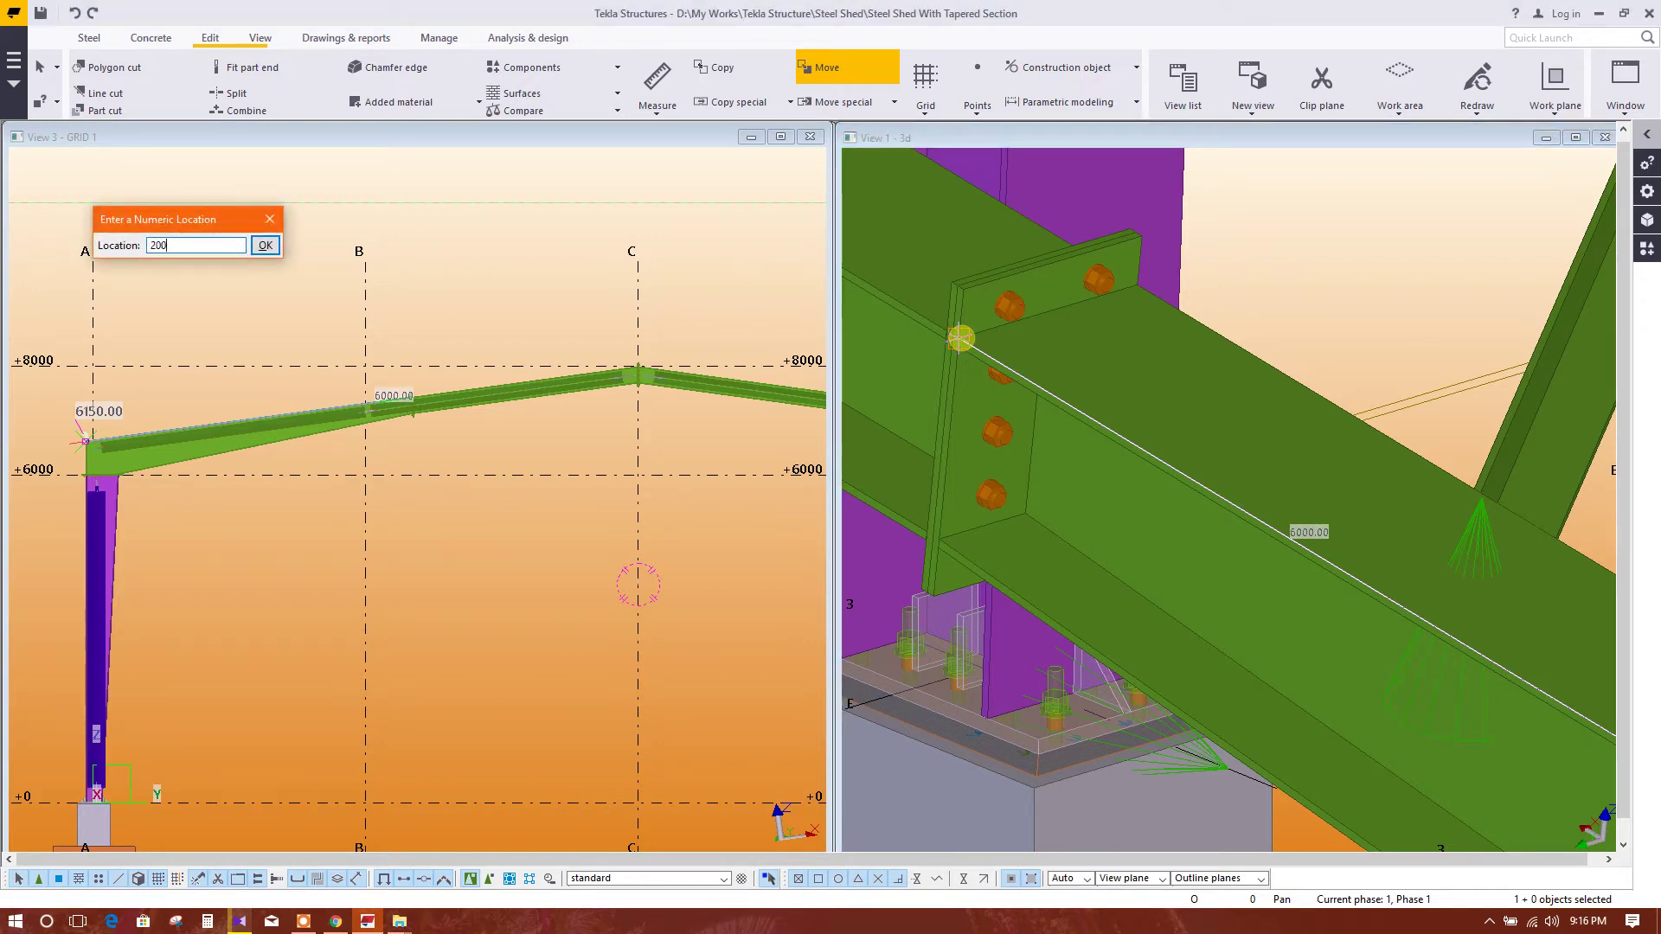
{"action": "key", "text": "Return"}
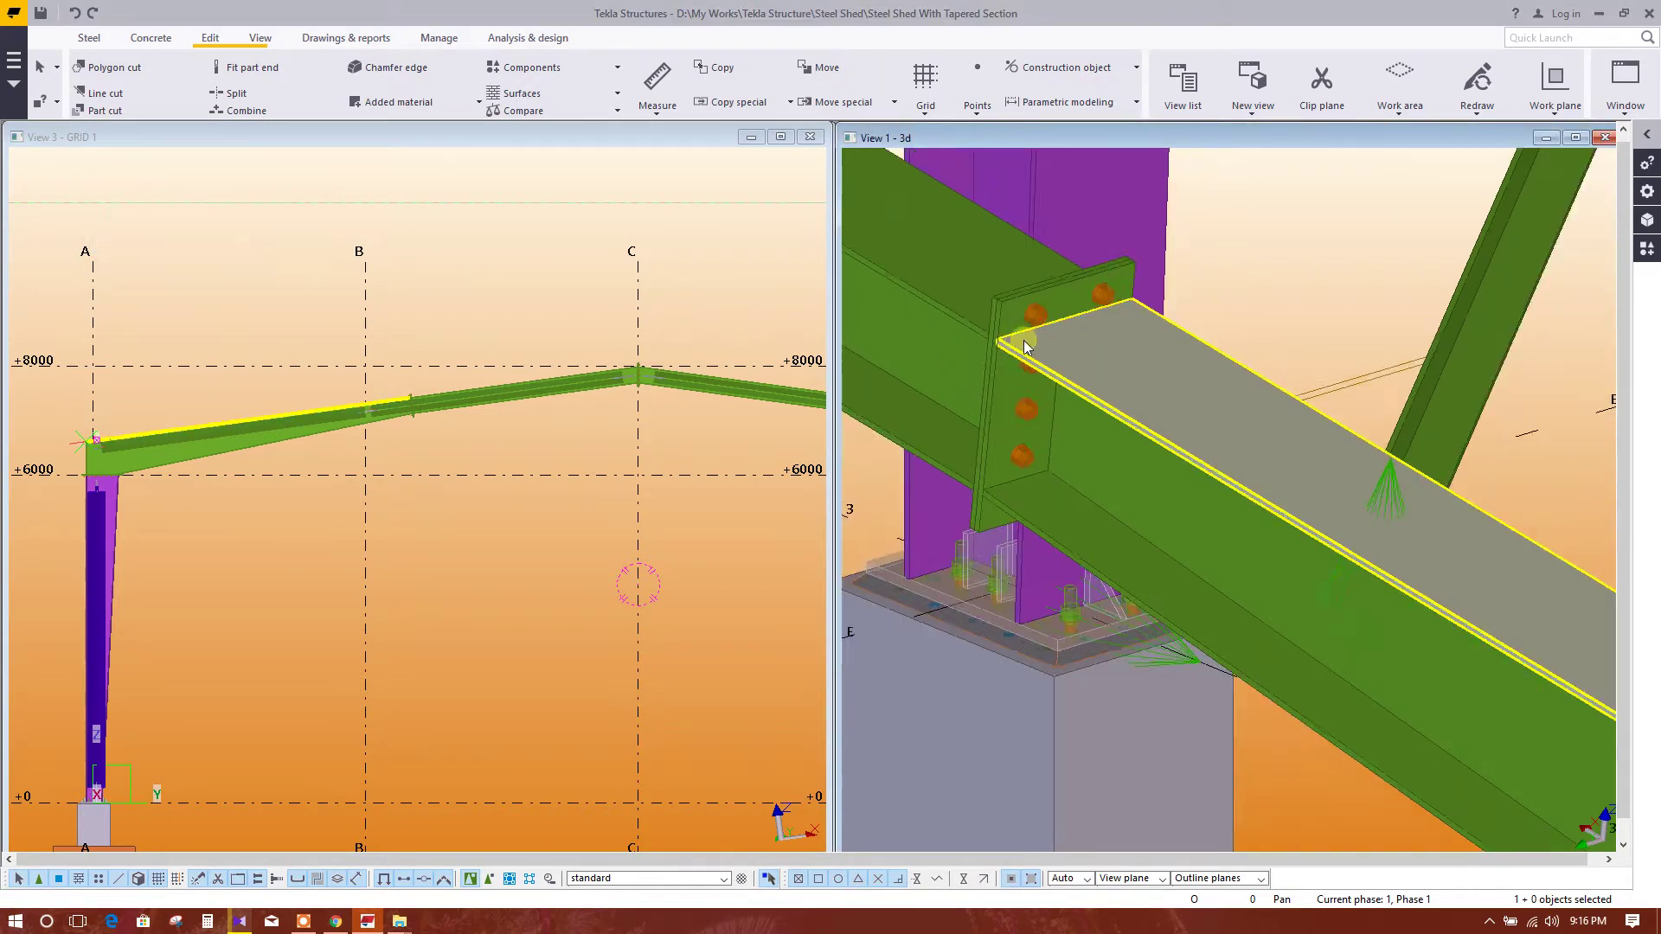
{"action": "mouse_move", "coordinate": [975, 351]}
{"action": "middle_mouse_down", "text": "ctrl"}
{"action": "mouse_move", "coordinate": [937, 429]}
{"action": "mouse_move", "coordinate": [1399, 618]}
{"action": "middle_mouse_up", "text": "ctrl"}
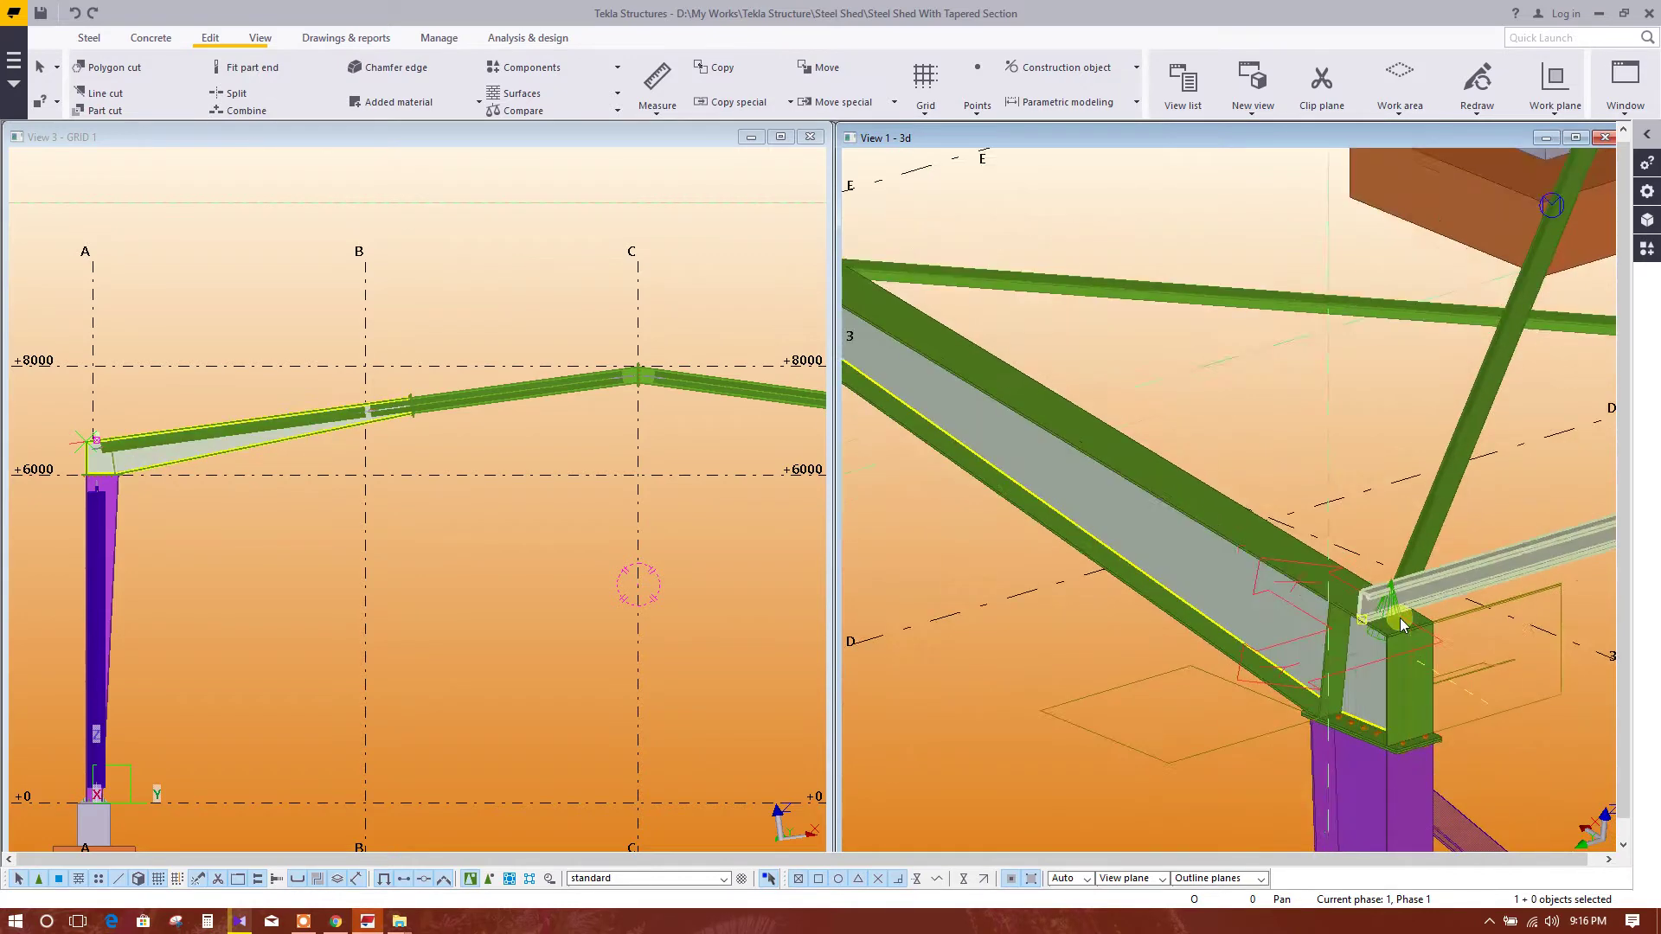
{"action": "scroll", "coordinate": [1181, 552], "scroll_direction": "up", "scroll_amount": 3}
{"action": "scroll", "coordinate": [1166, 564], "scroll_direction": "up", "scroll_amount": 3}
{"action": "mouse_move", "coordinate": [1057, 561]}
{"action": "middle_mouse_down", "text": "ctrl"}
{"action": "mouse_move", "coordinate": [1144, 544]}
{"action": "mouse_move", "coordinate": [1216, 664]}
{"action": "mouse_move", "coordinate": [1275, 617]}
{"action": "mouse_move", "coordinate": [1346, 479]}
{"action": "mouse_move", "coordinate": [1216, 599]}
{"action": "middle_mouse_up", "text": "ctrl"}
{"action": "scroll", "coordinate": [1212, 654], "scroll_direction": "down", "scroll_amount": 3}
{"action": "scroll", "coordinate": [1275, 617], "scroll_direction": "up", "scroll_amount": 3}
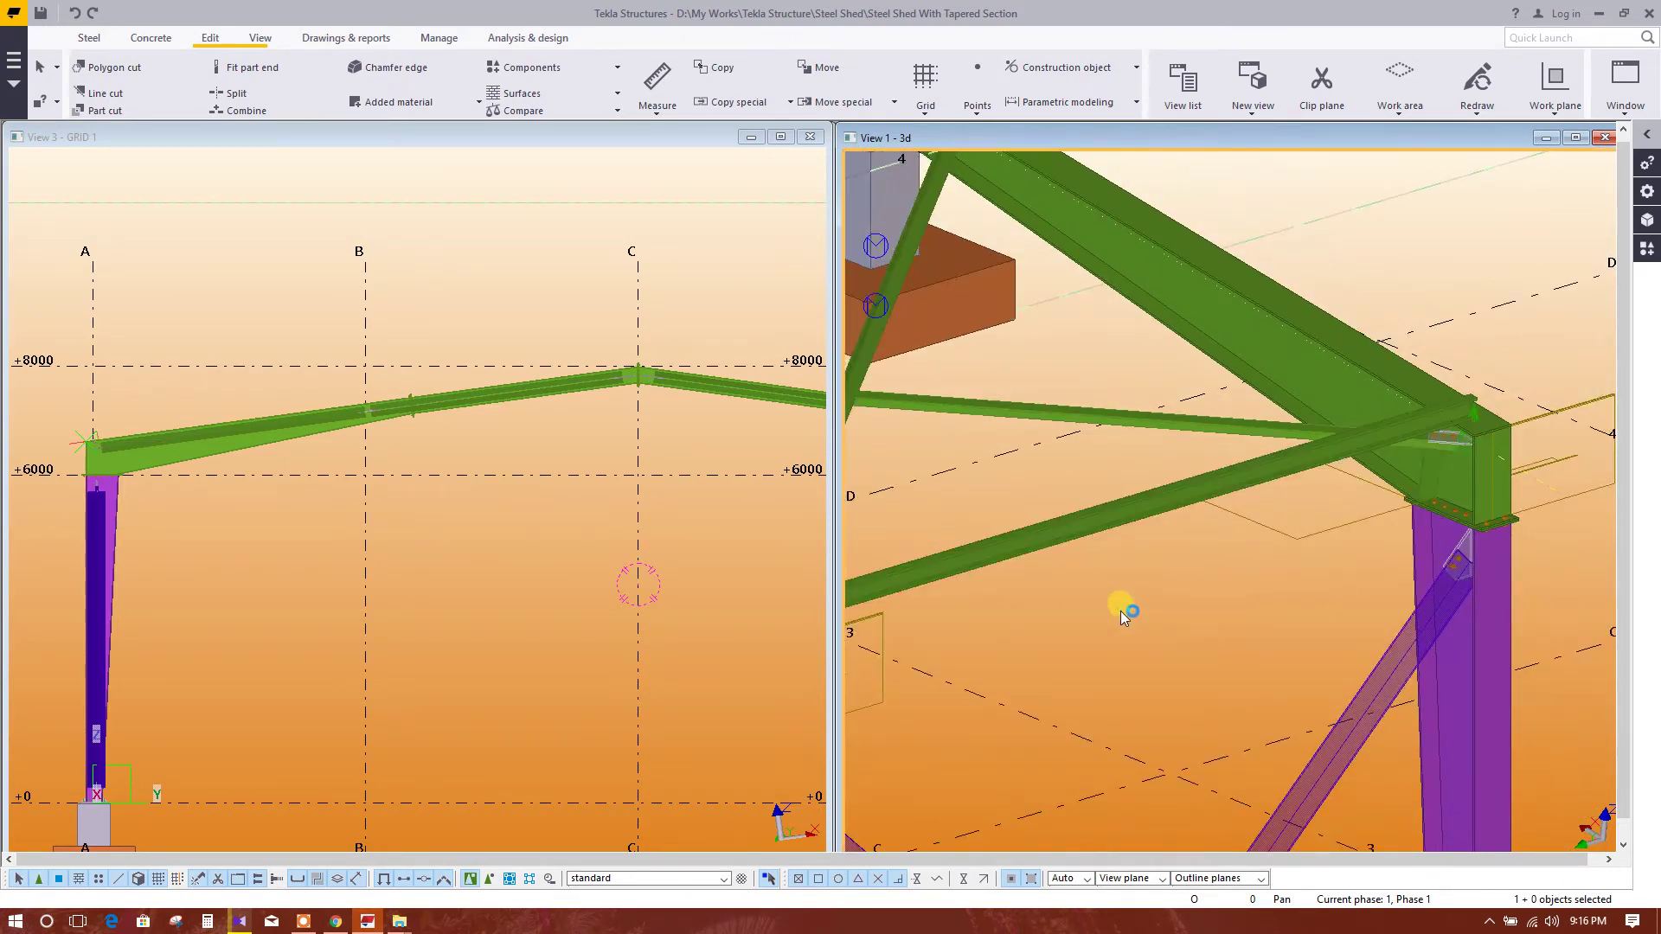
{"action": "mouse_move", "coordinate": [1223, 568]}
{"action": "middle_mouse_down", "text": "ctrl"}
{"action": "mouse_move", "coordinate": [1363, 479]}
{"action": "mouse_move", "coordinate": [1143, 526]}
{"action": "middle_mouse_up", "text": "ctrl"}
{"action": "scroll", "coordinate": [1144, 526], "scroll_direction": "up", "scroll_amount": 2}
{"action": "scroll", "coordinate": [1155, 438], "scroll_direction": "up", "scroll_amount": 2}
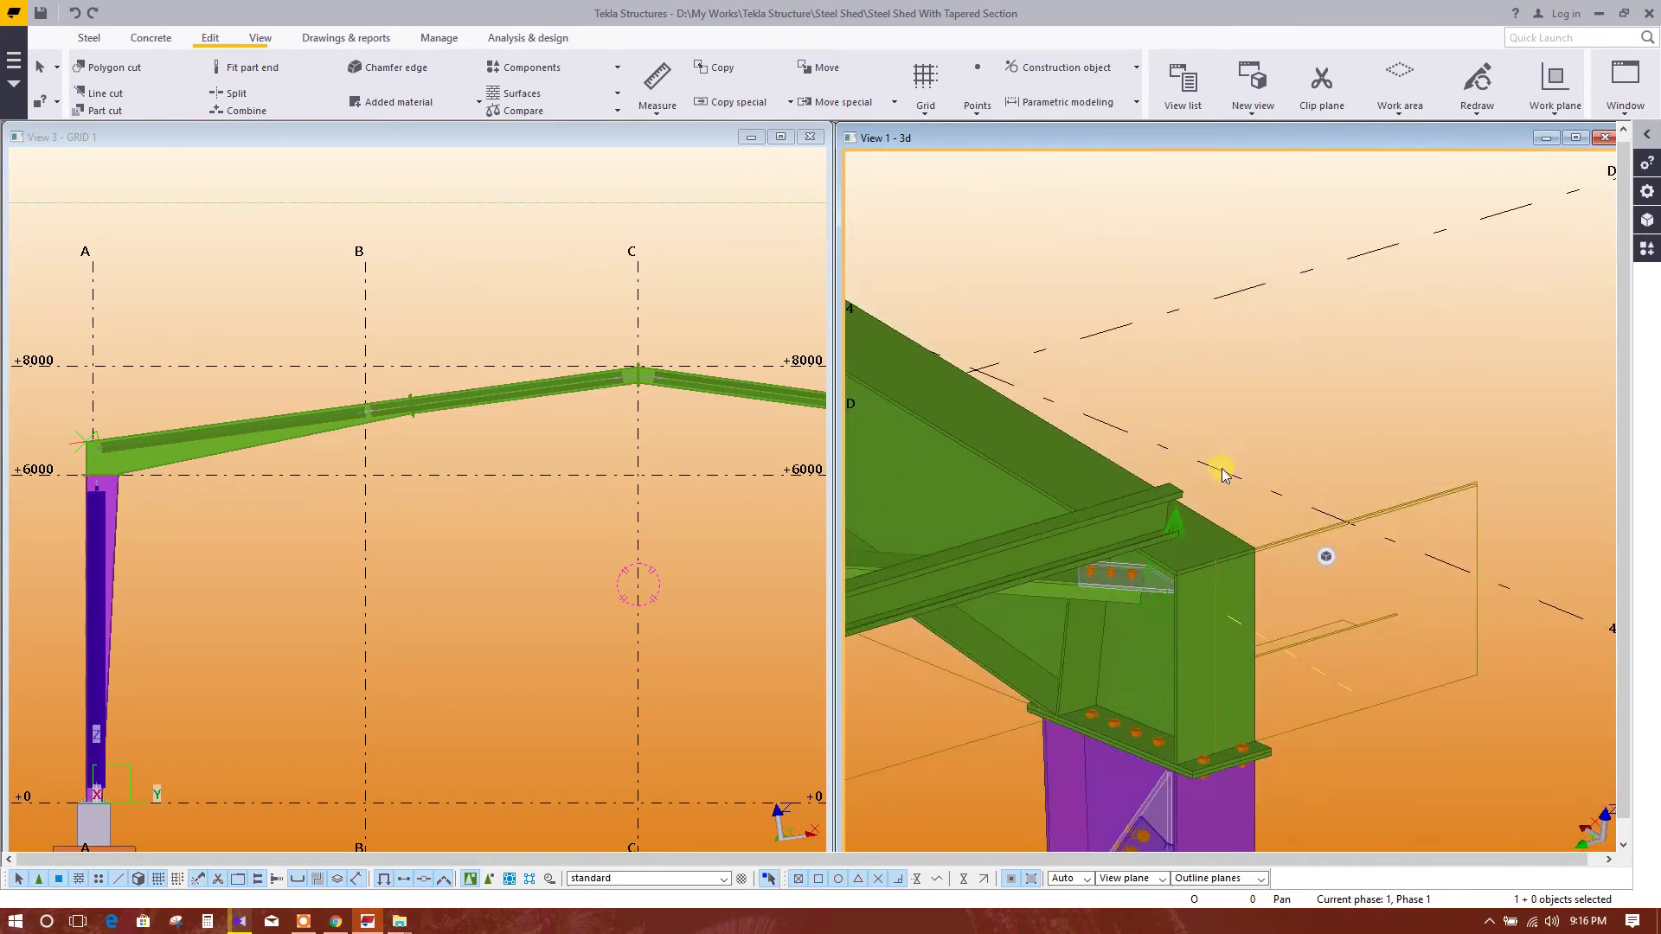
{"action": "middle_click_drag", "start_coordinate": [1251, 519], "coordinate": [1313, 429], "text": "ctrl"}
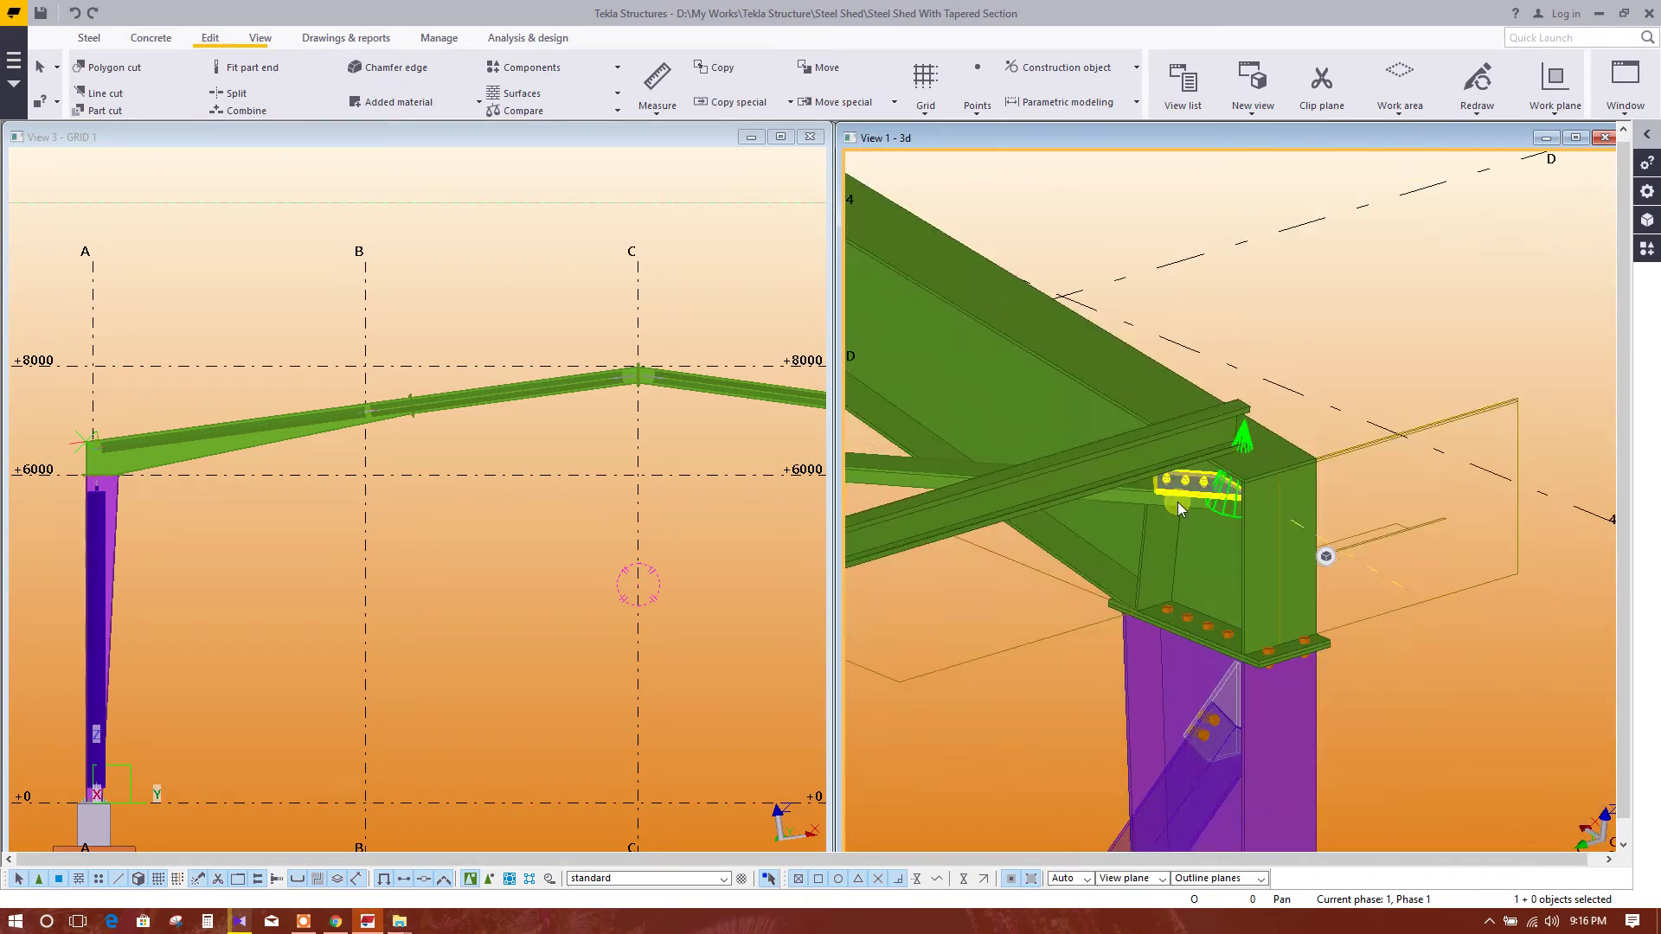
{"action": "mouse_move", "coordinate": [1176, 502]}
{"action": "middle_mouse_down", "text": "ctrl"}
{"action": "mouse_move", "coordinate": [1268, 449]}
{"action": "mouse_move", "coordinate": [1207, 480]}
{"action": "middle_mouse_up", "text": "ctrl"}
{"action": "left_click", "coordinate": [1199, 435]}
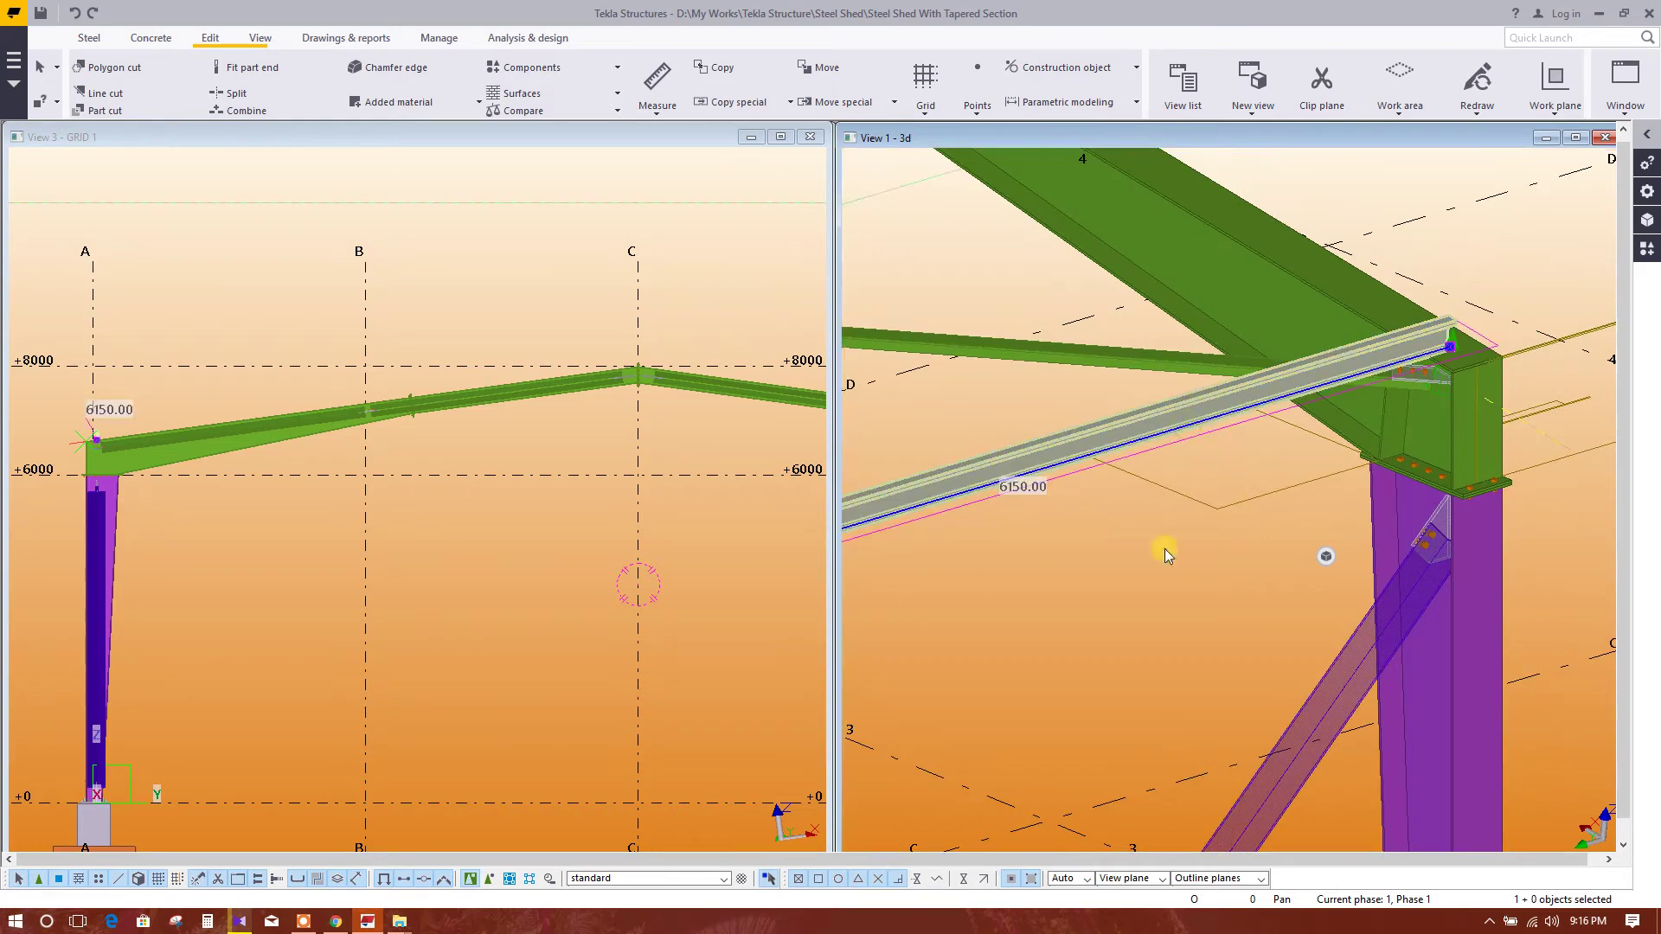
{"action": "middle_click_drag", "start_coordinate": [1162, 550], "coordinate": [1197, 507], "text": "ctrl"}
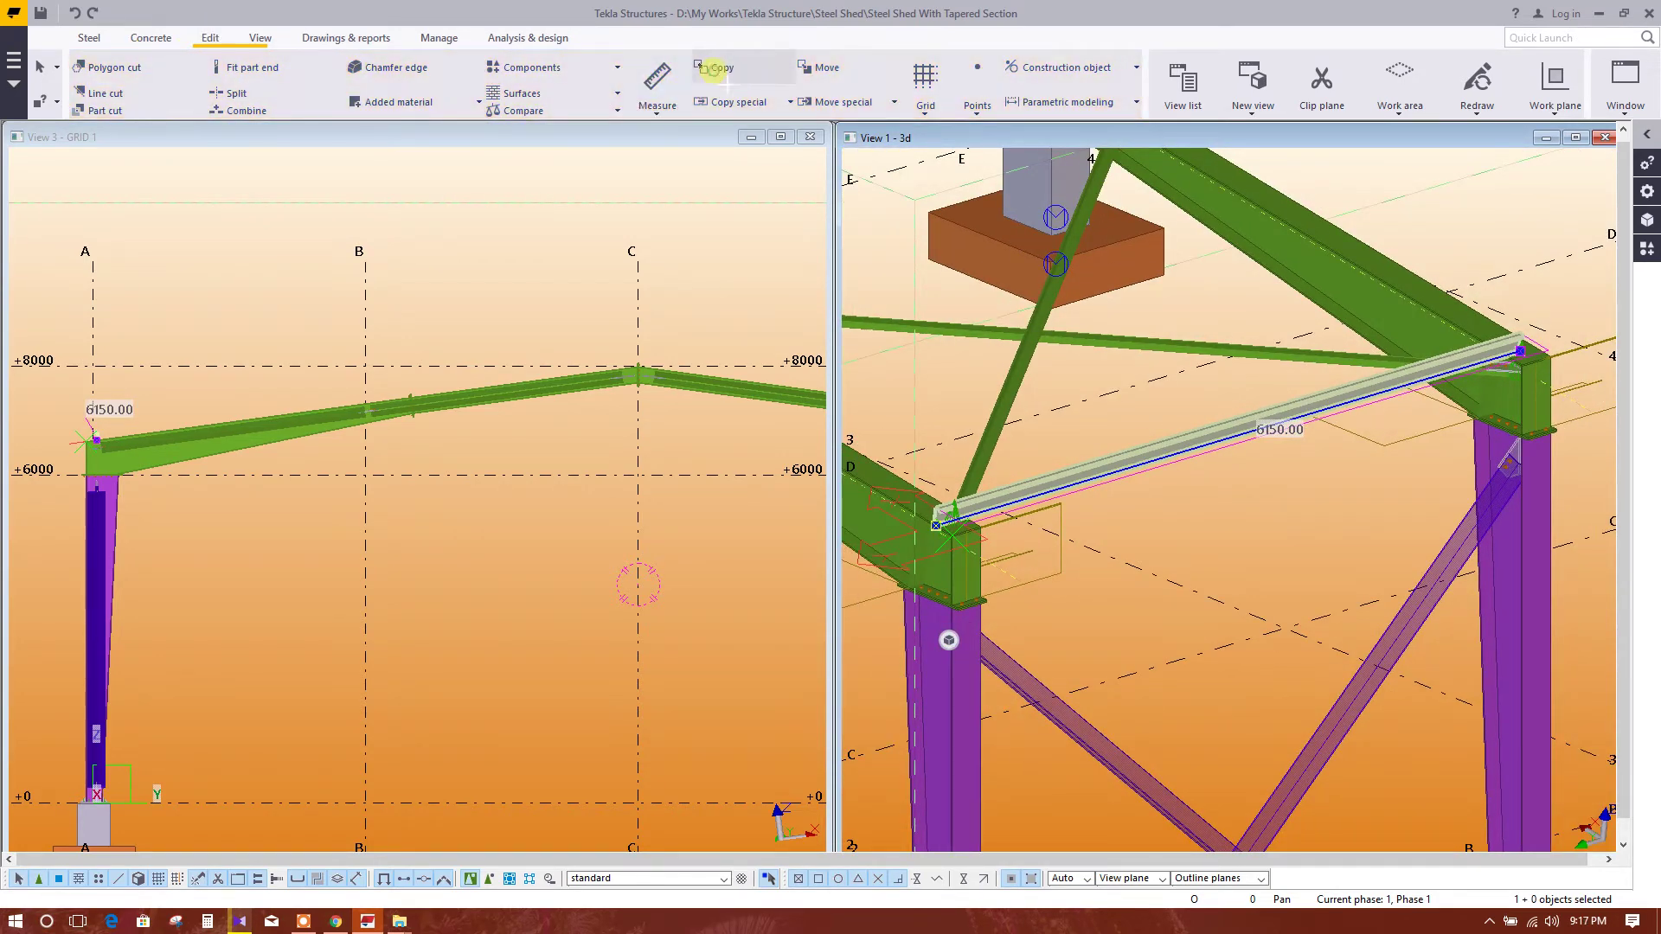
Copy the selected purlin using the column corner as the origin
{"action": "left_click", "coordinate": [716, 67]}
{"action": "scroll", "coordinate": [1141, 519], "scroll_direction": "up", "scroll_amount": 3}
{"action": "scroll", "coordinate": [1012, 532], "scroll_direction": "up", "scroll_amount": 2}
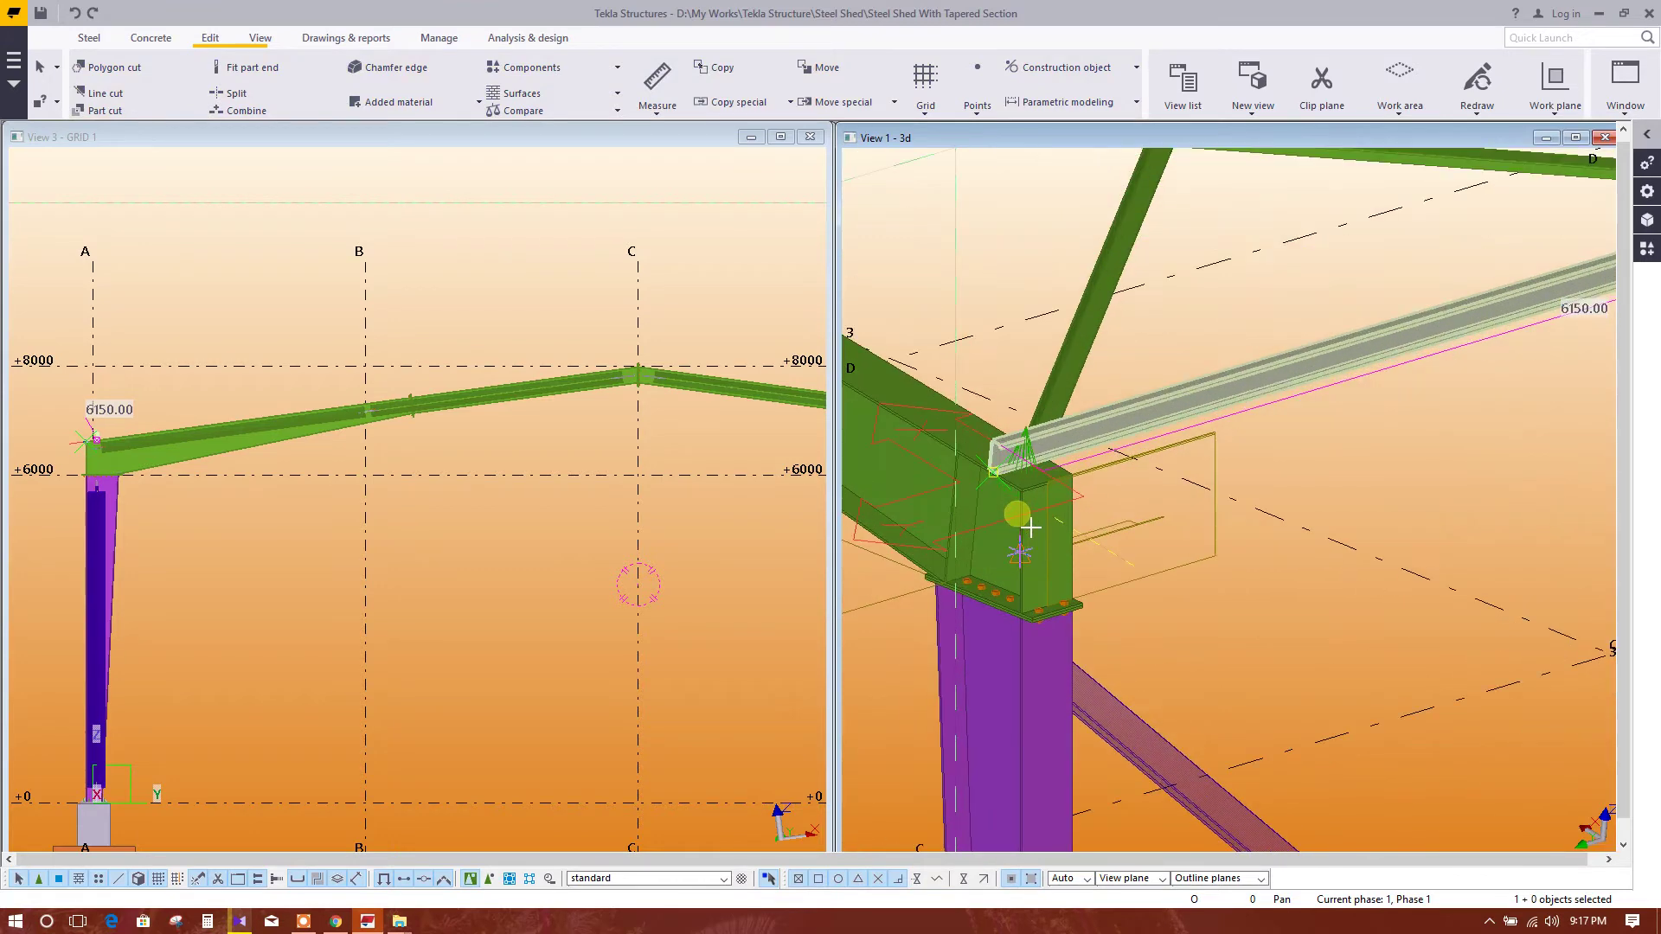
{"action": "scroll", "coordinate": [1025, 510], "scroll_direction": "up", "scroll_amount": 2}
{"action": "scroll", "coordinate": [1029, 488], "scroll_direction": "up", "scroll_amount": 2}
{"action": "scroll", "coordinate": [1038, 458], "scroll_direction": "up", "scroll_amount": 1}
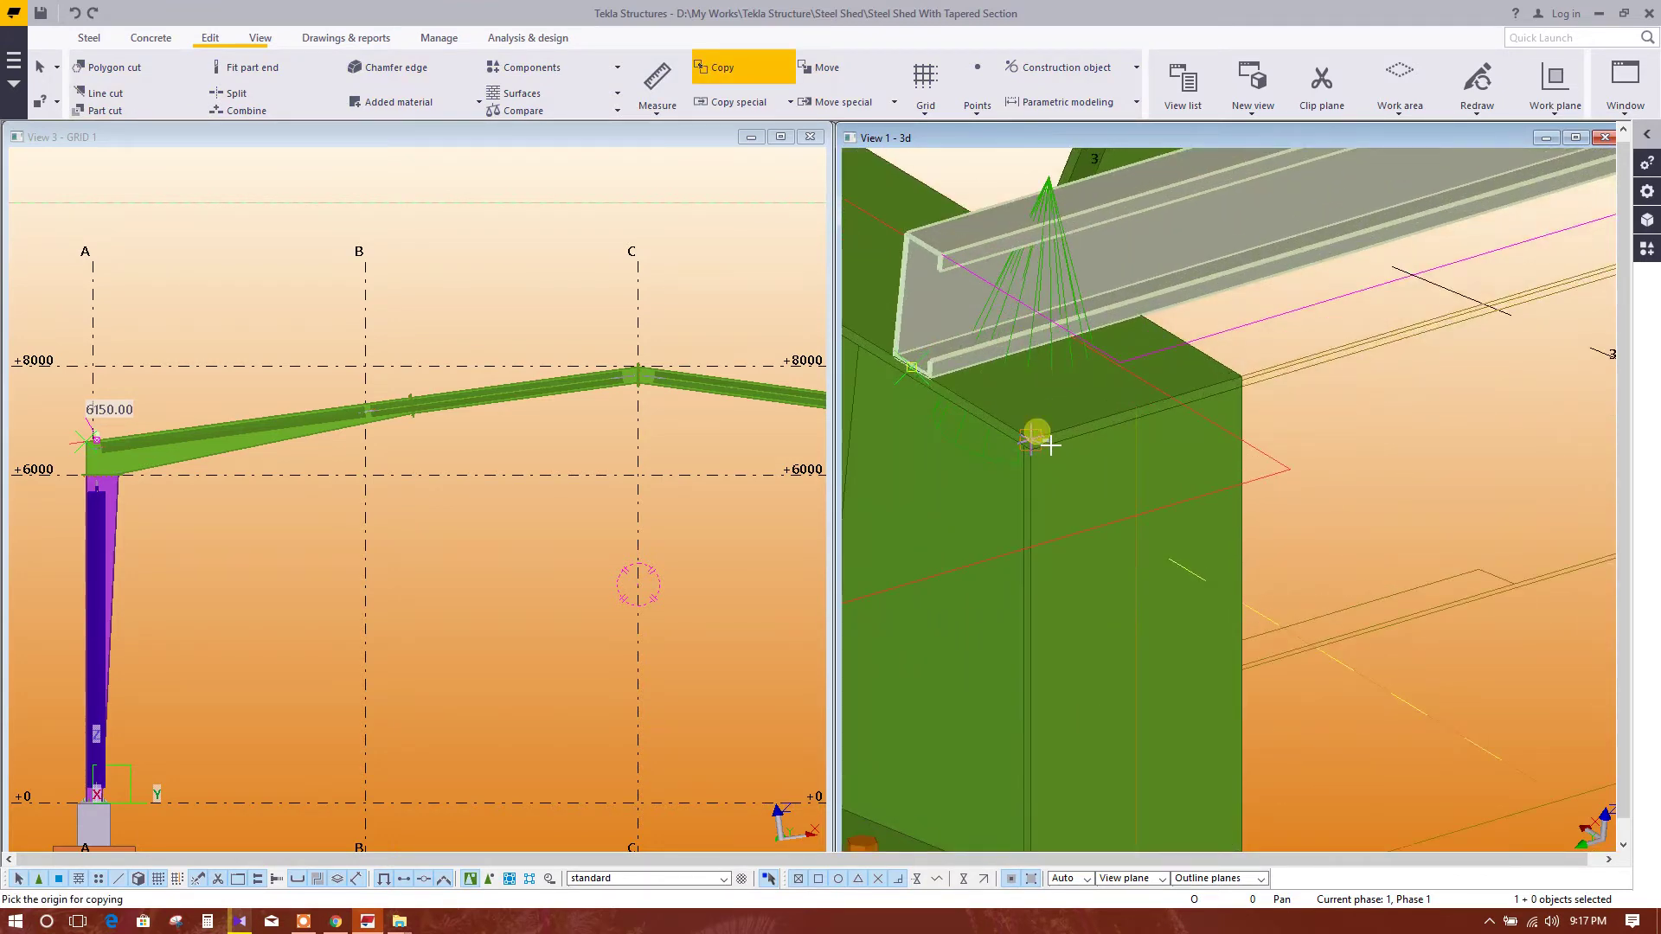
{"action": "left_click", "coordinate": [1049, 444]}
{"action": "scroll", "coordinate": [1211, 415], "scroll_direction": "down", "scroll_amount": 2}
{"action": "scroll", "coordinate": [971, 544], "scroll_direction": "down", "scroll_amount": 2}
{"action": "scroll", "coordinate": [971, 545], "scroll_direction": "down", "scroll_amount": 1}
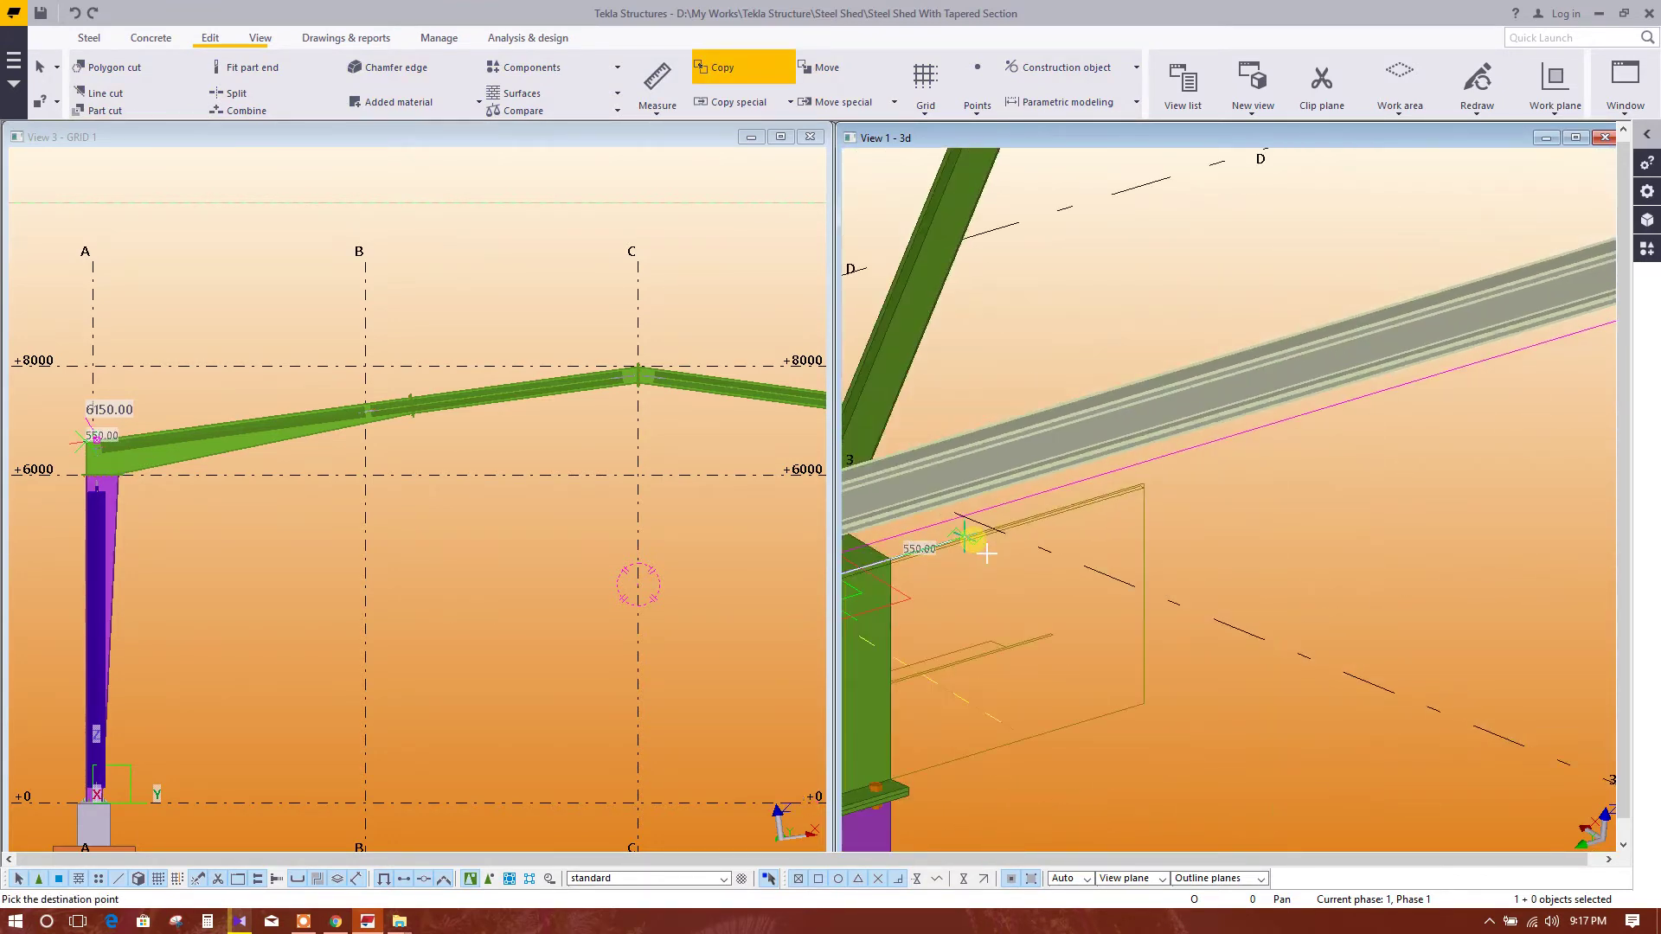
{"action": "scroll", "coordinate": [1187, 571], "scroll_direction": "down", "scroll_amount": 1}
Drop the copy at the column-rafter corner and select the copied purlin
{"action": "middle_click_drag", "start_coordinate": [1187, 571], "coordinate": [889, 686]}
{"action": "middle_click_drag", "start_coordinate": [1260, 603], "coordinate": [1001, 604]}
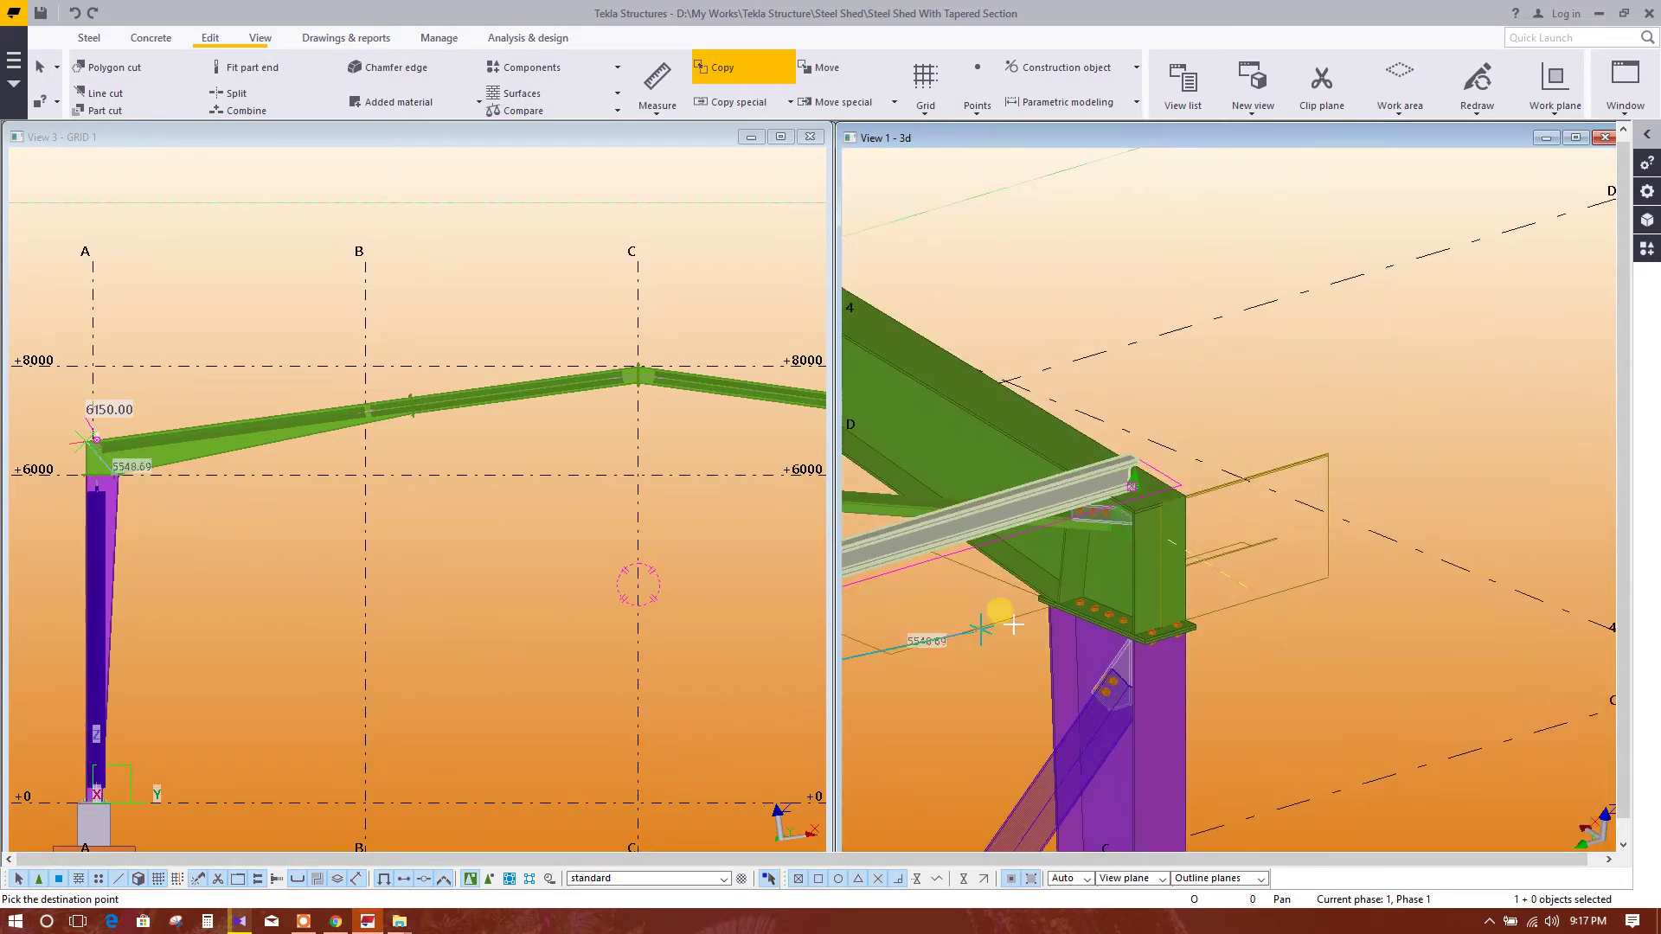
{"action": "scroll", "coordinate": [1132, 544], "scroll_direction": "up", "scroll_amount": 2}
{"action": "scroll", "coordinate": [1124, 532], "scroll_direction": "up", "scroll_amount": 2}
{"action": "scroll", "coordinate": [1242, 493], "scroll_direction": "up", "scroll_amount": 2}
{"action": "scroll", "coordinate": [1272, 416], "scroll_direction": "up", "scroll_amount": 2}
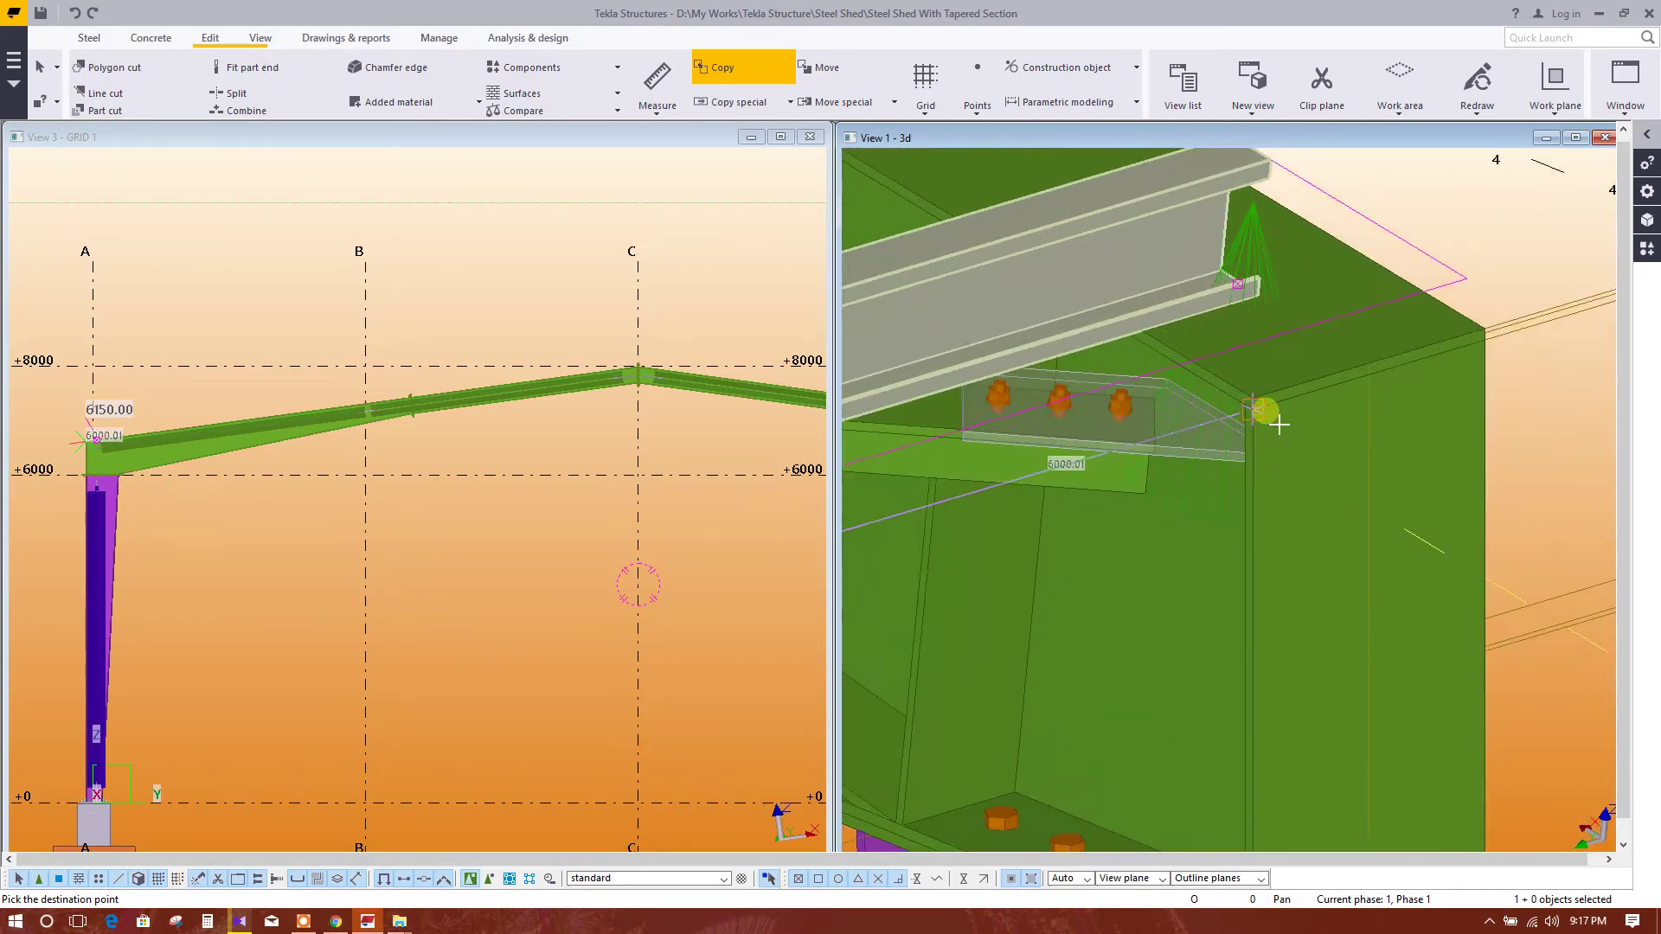
{"action": "scroll", "coordinate": [1267, 433], "scroll_direction": "down", "scroll_amount": 2}
{"action": "scroll", "coordinate": [1258, 467], "scroll_direction": "down", "scroll_amount": 2}
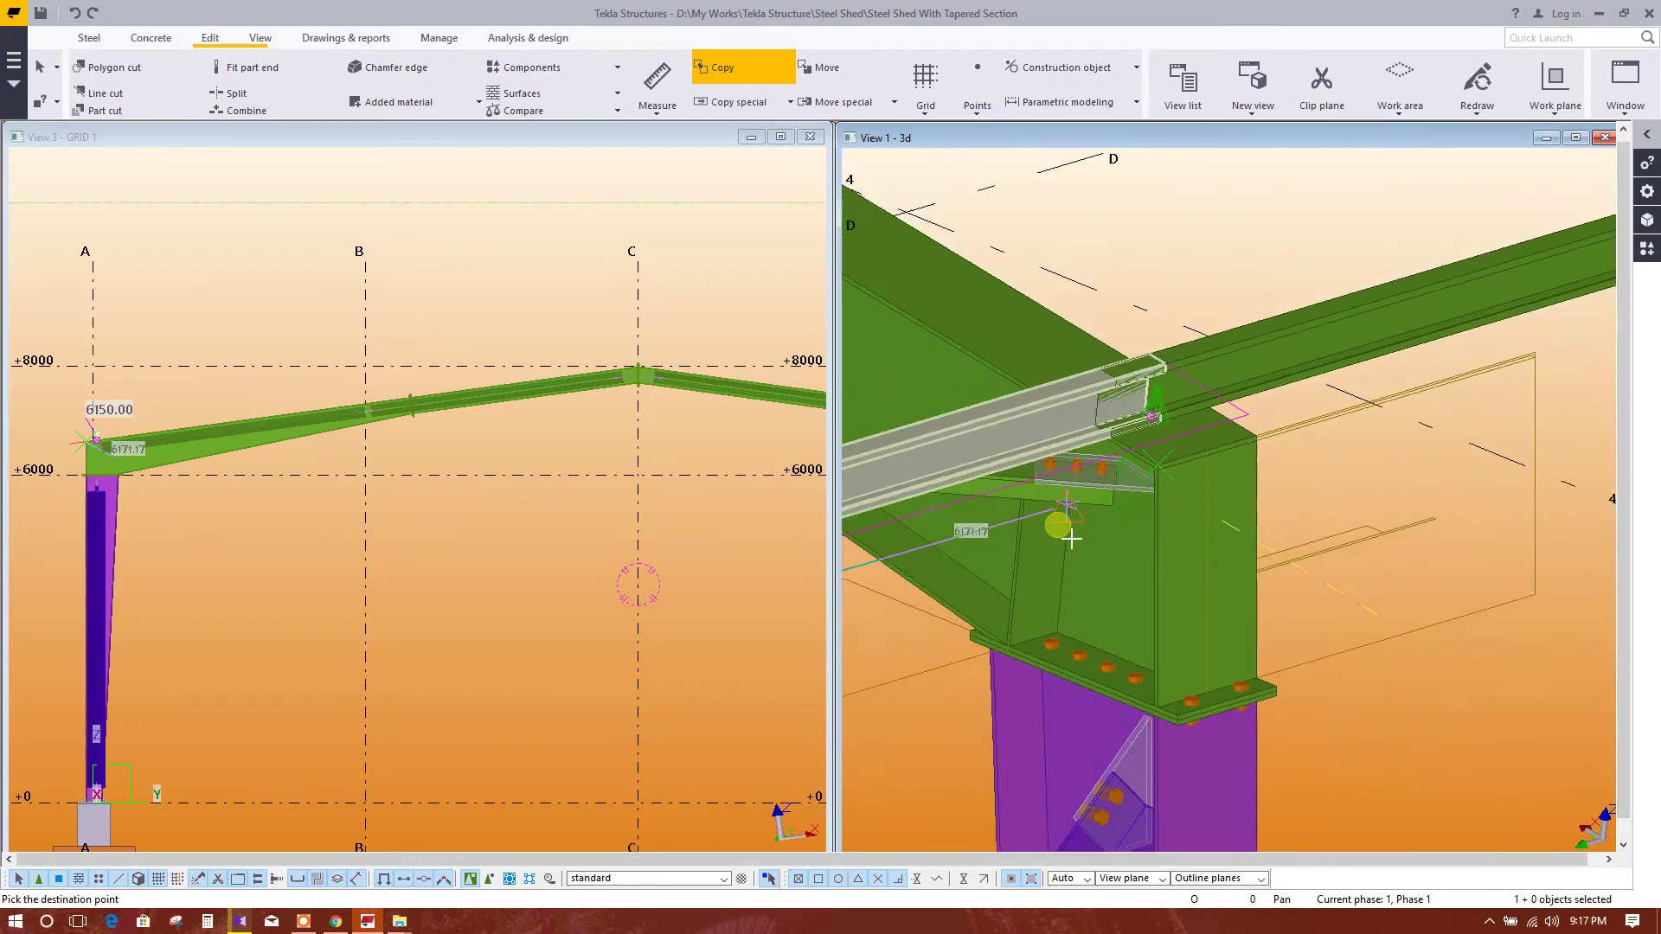
{"action": "left_click", "coordinate": [1255, 488]}
{"action": "scroll", "coordinate": [1256, 490], "scroll_direction": "down", "scroll_amount": 3}
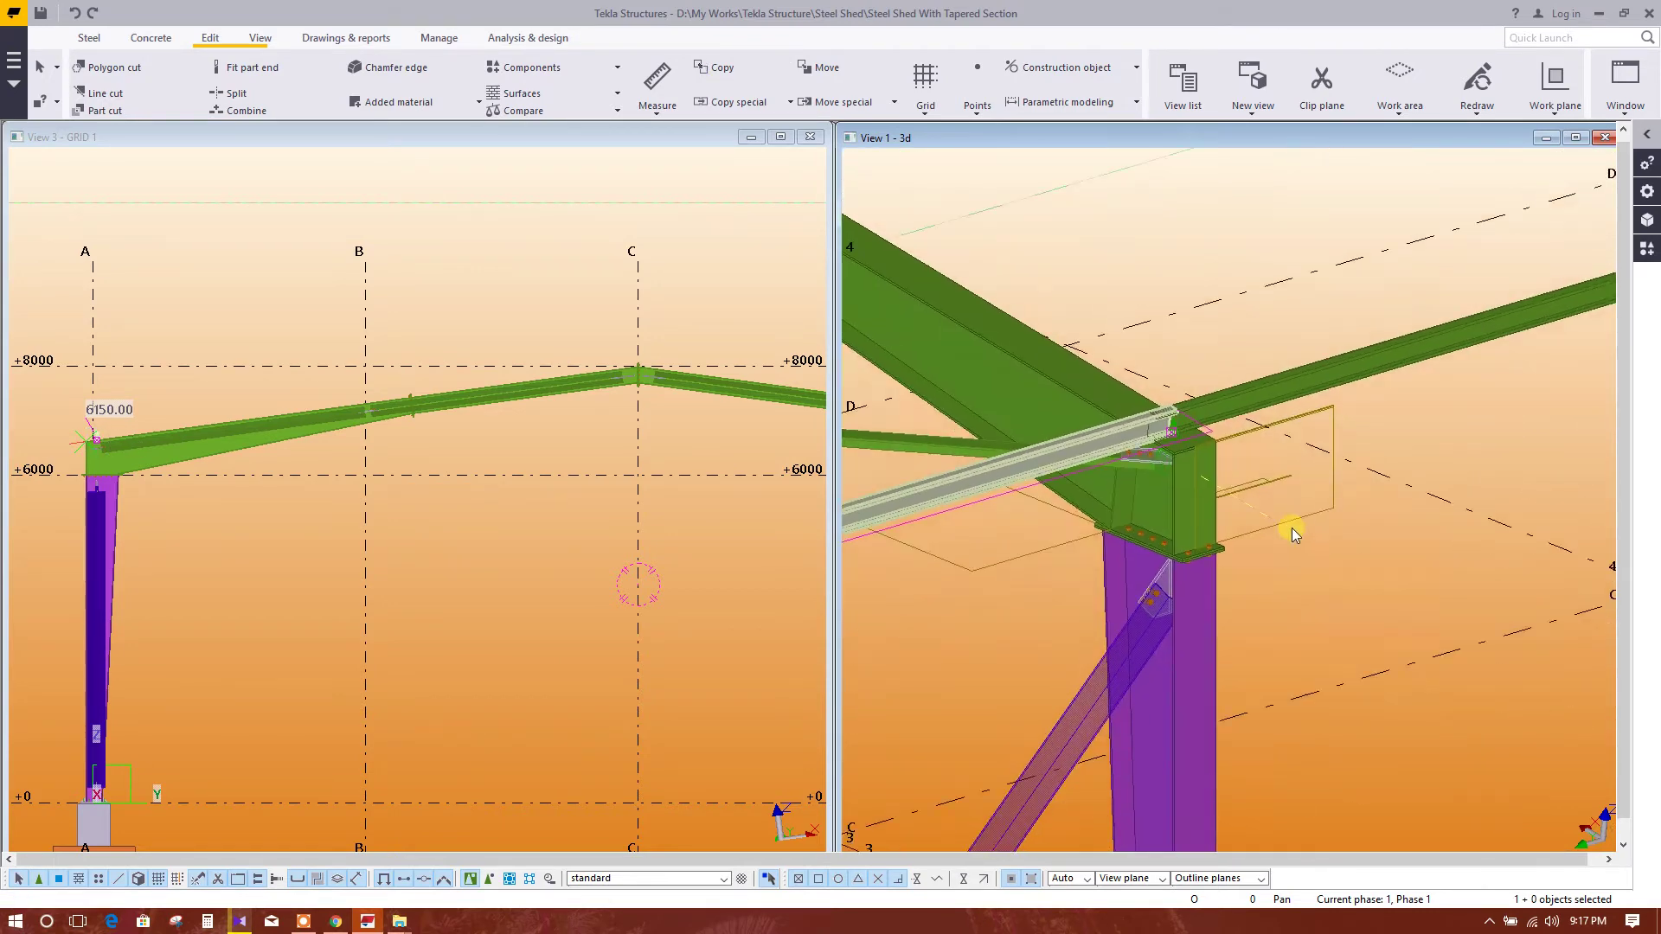
{"action": "middle_click_drag", "start_coordinate": [1290, 527], "coordinate": [1260, 579]}
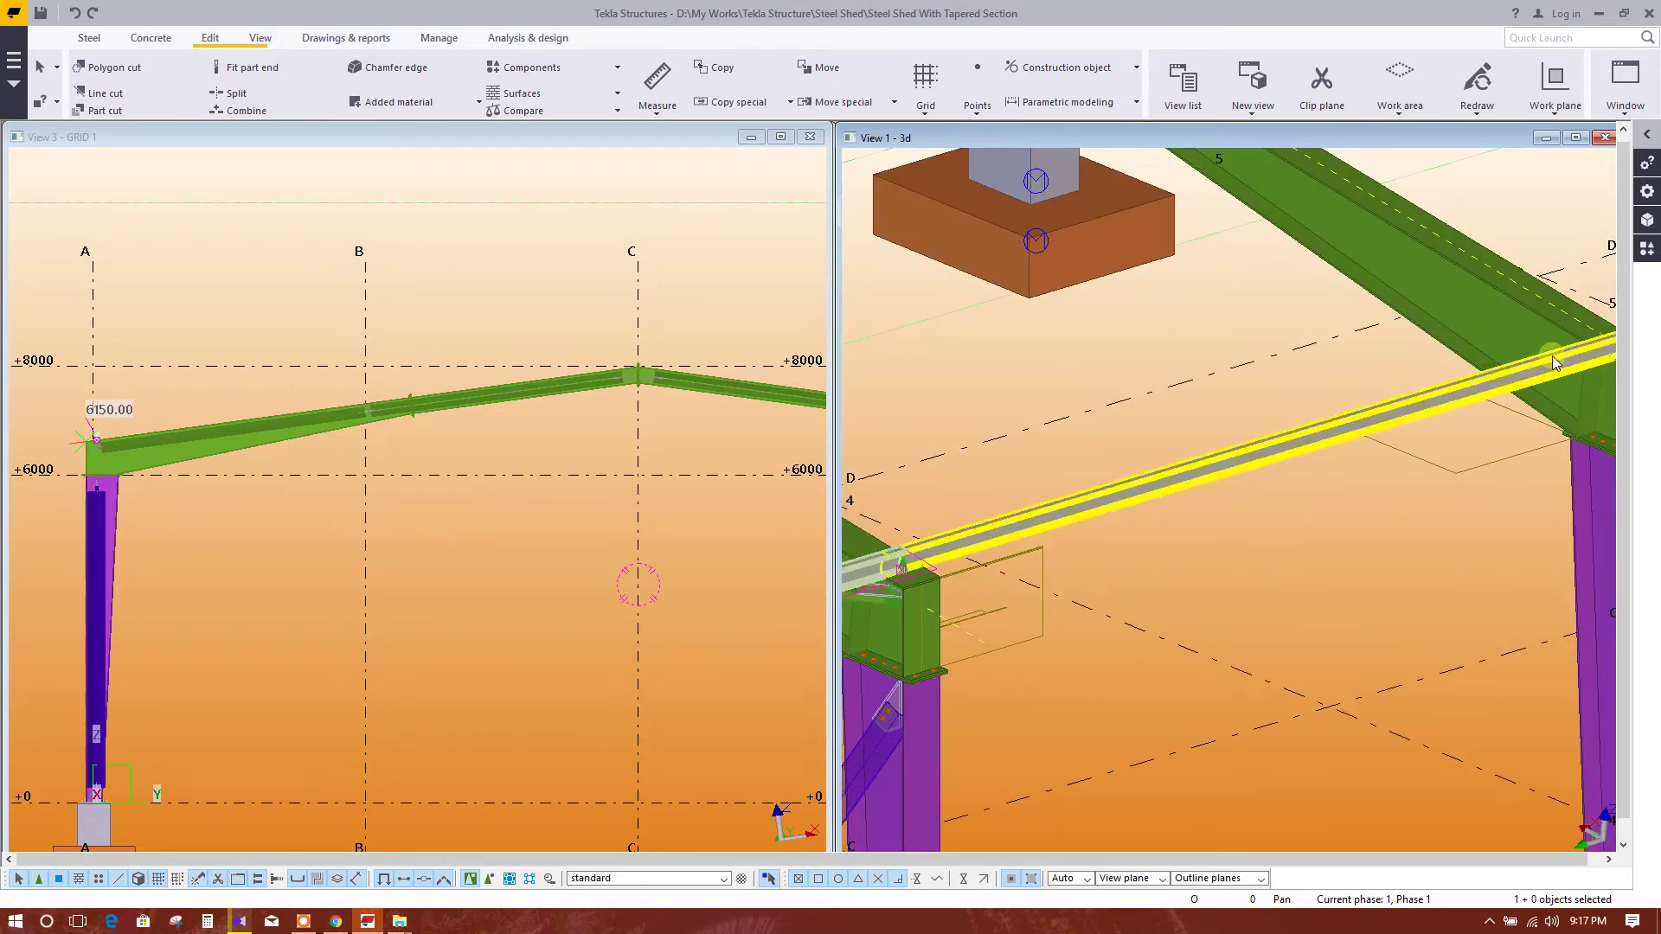
{"action": "scroll", "coordinate": [1051, 500], "scroll_direction": "up", "scroll_amount": 2}
{"action": "scroll", "coordinate": [1097, 550], "scroll_direction": "up", "scroll_amount": 2}
{"action": "scroll", "coordinate": [1098, 552], "scroll_direction": "up", "scroll_amount": 4}
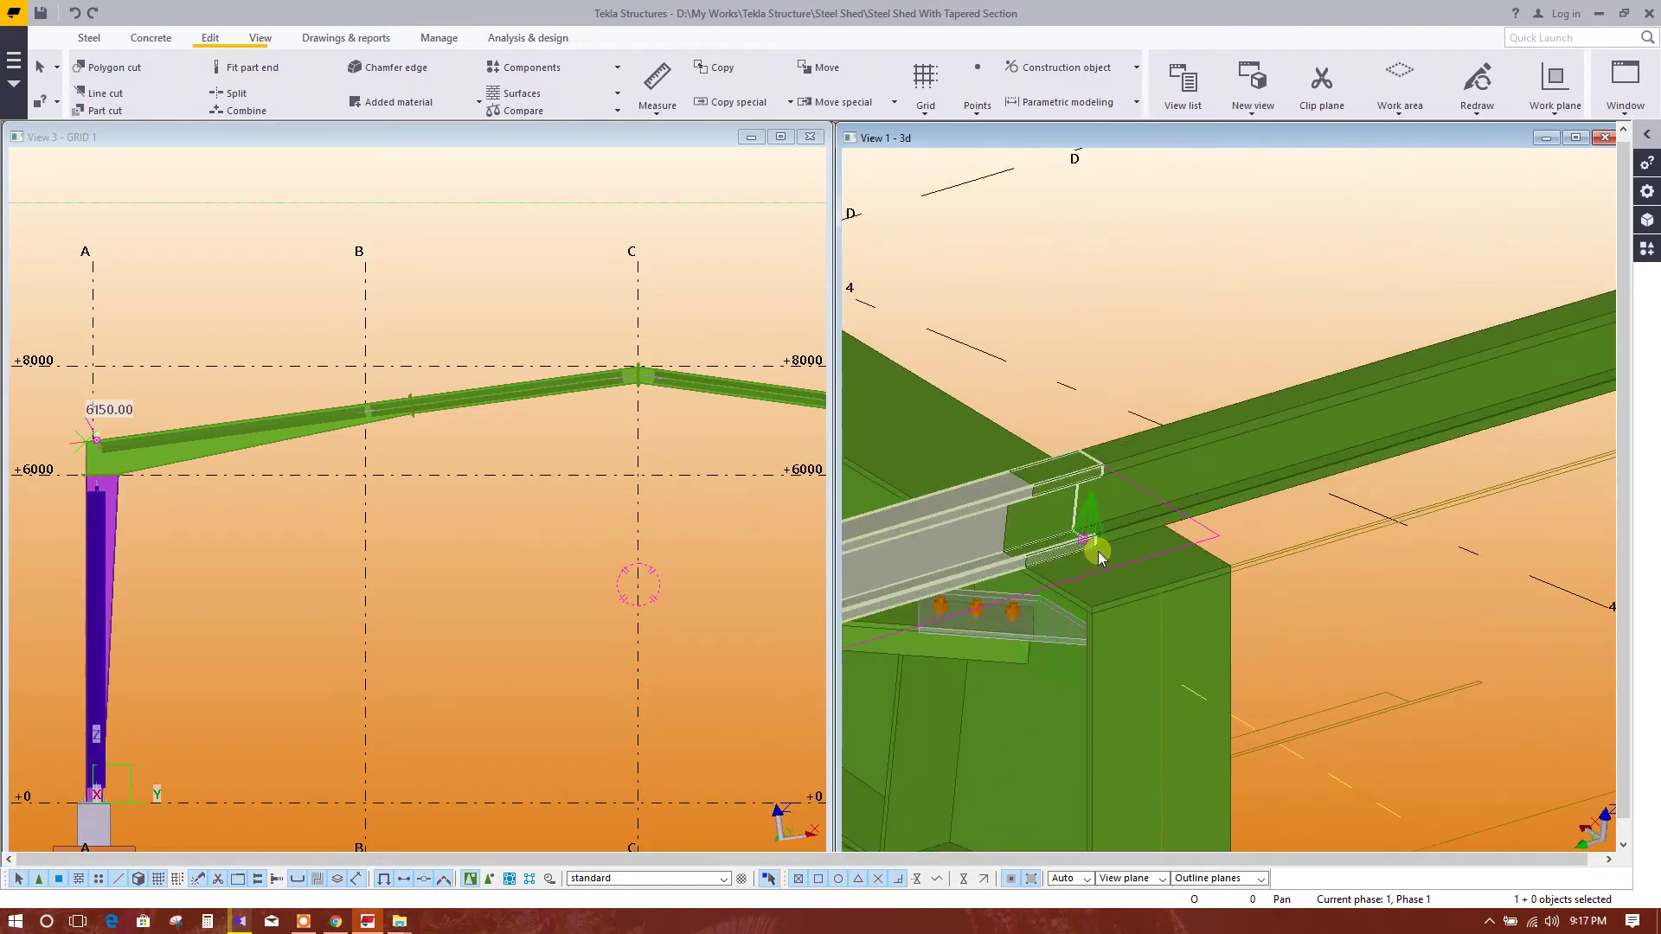
{"action": "scroll", "coordinate": [1098, 552], "scroll_direction": "up", "scroll_amount": 2}
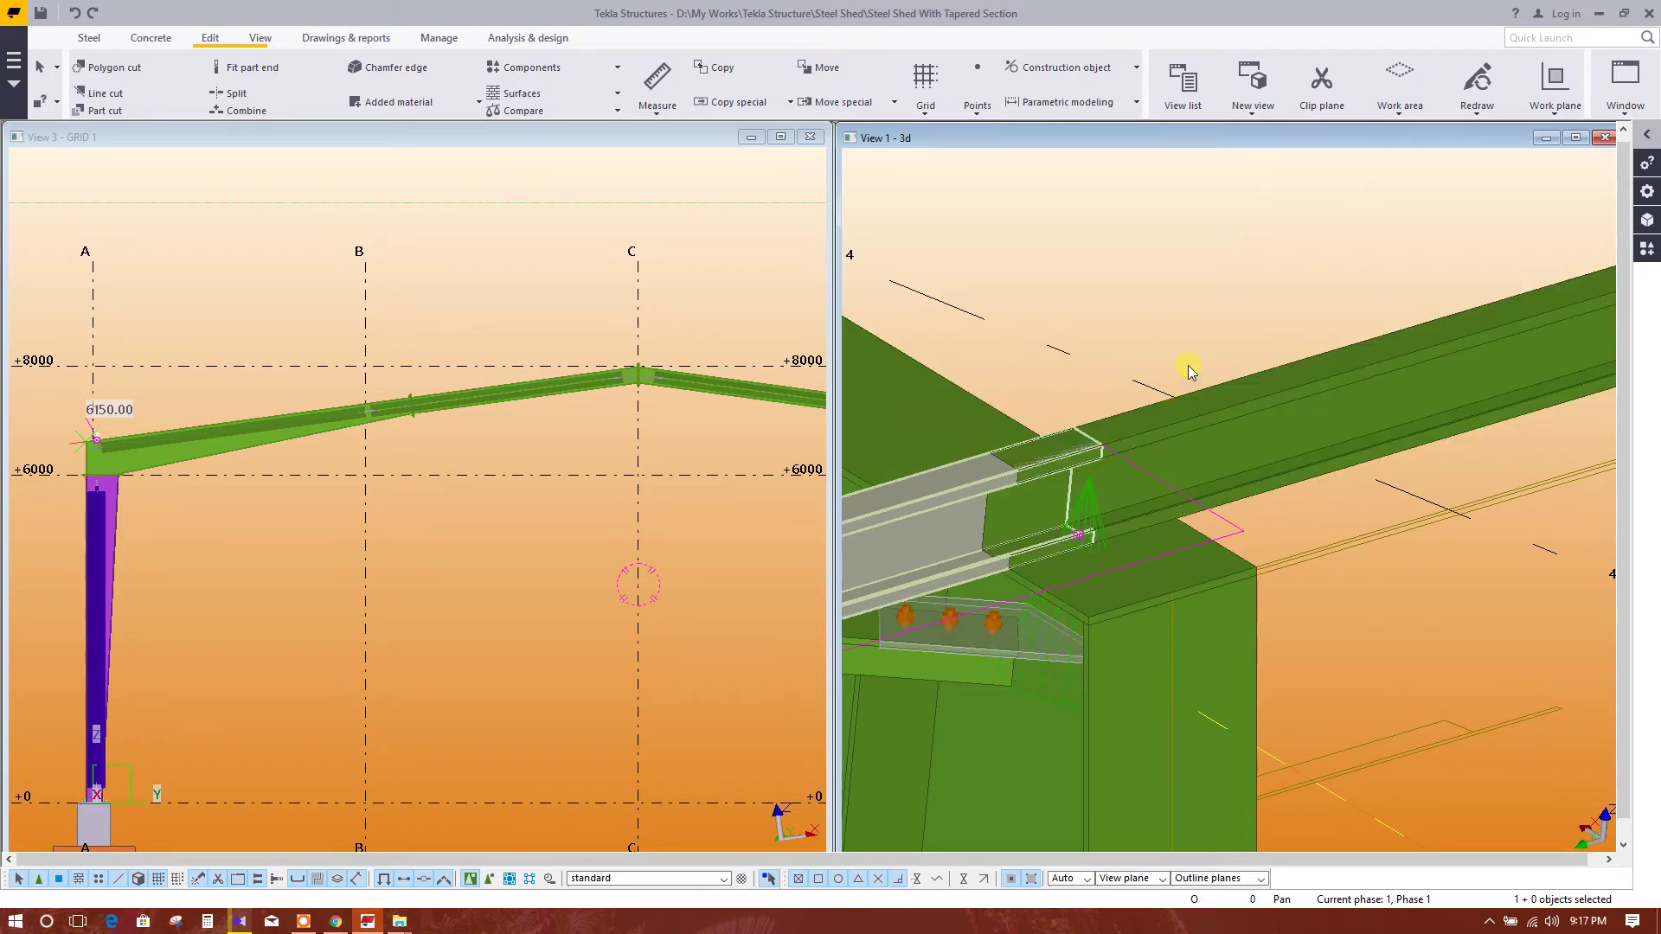
{"action": "left_click", "coordinate": [1212, 337]}
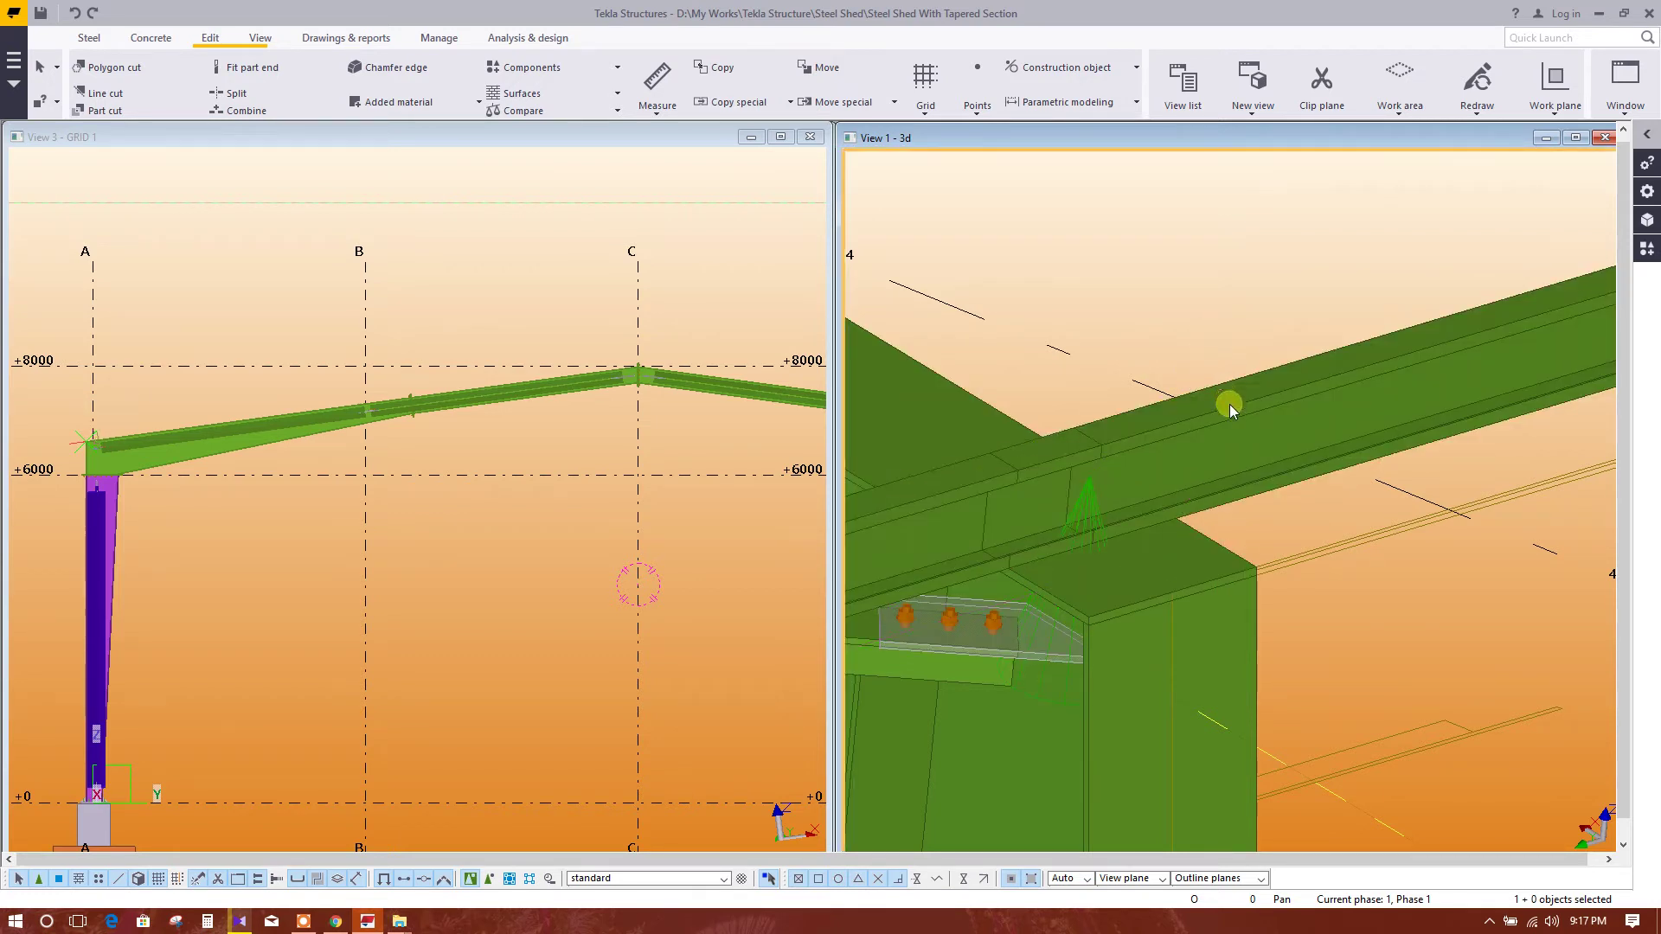
{"action": "left_click", "coordinate": [1255, 490]}
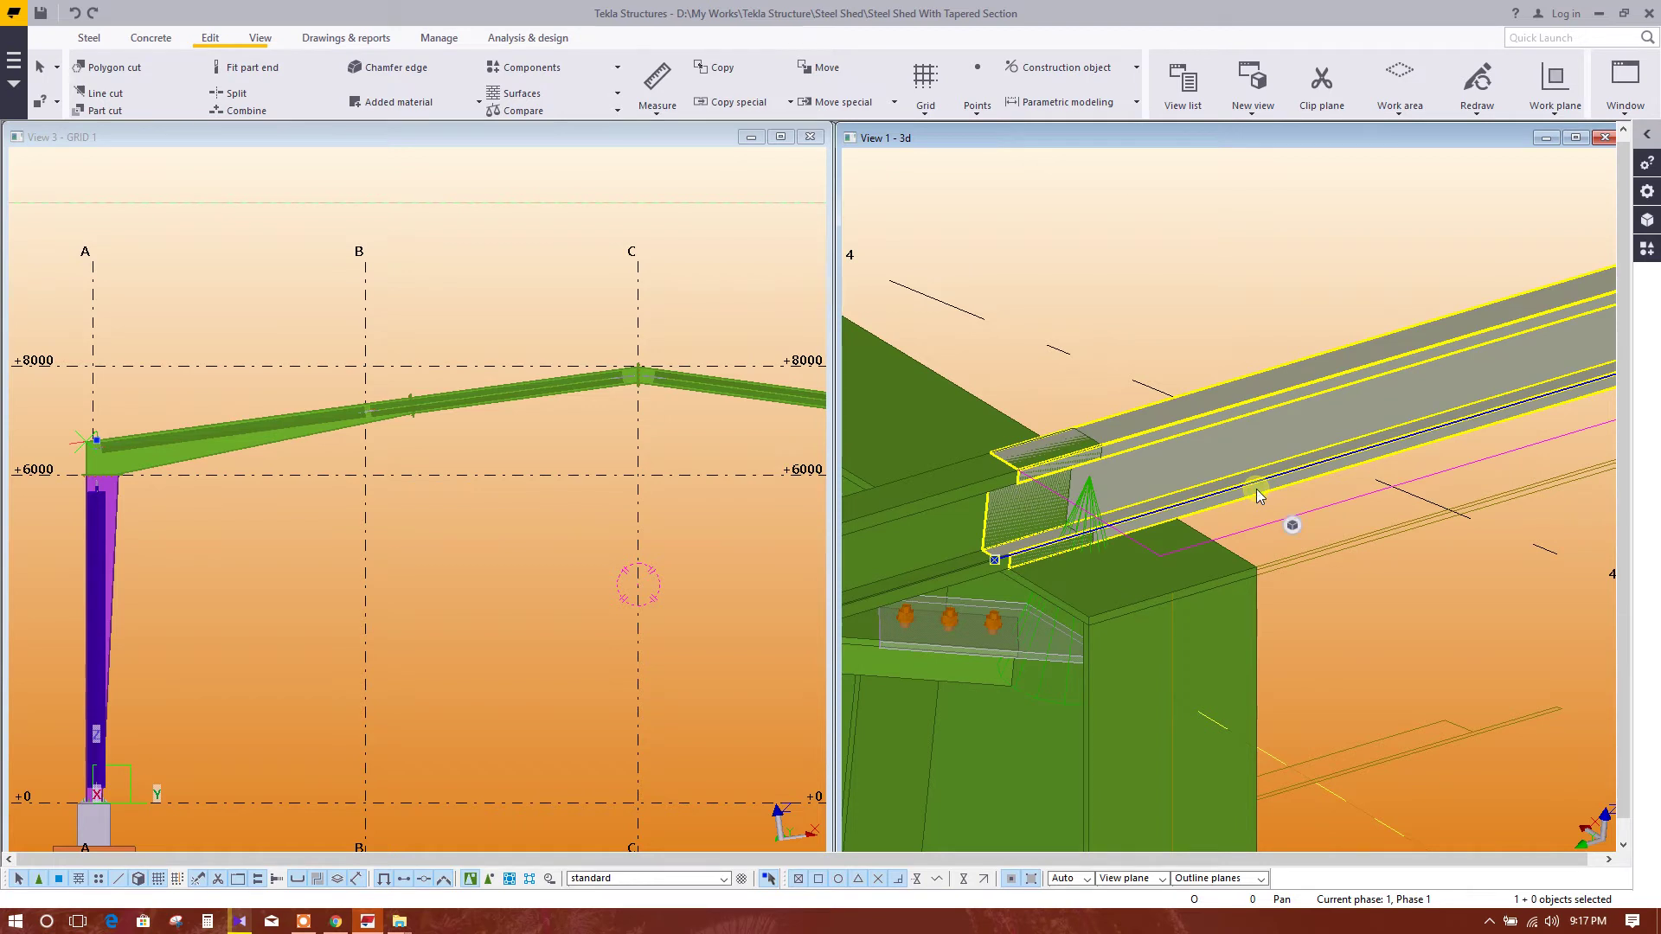
Give the purlin a 150 start Dx end offset, then orbit to inspect the rafter-column joint
{"action": "double_click", "coordinate": [1256, 489]}
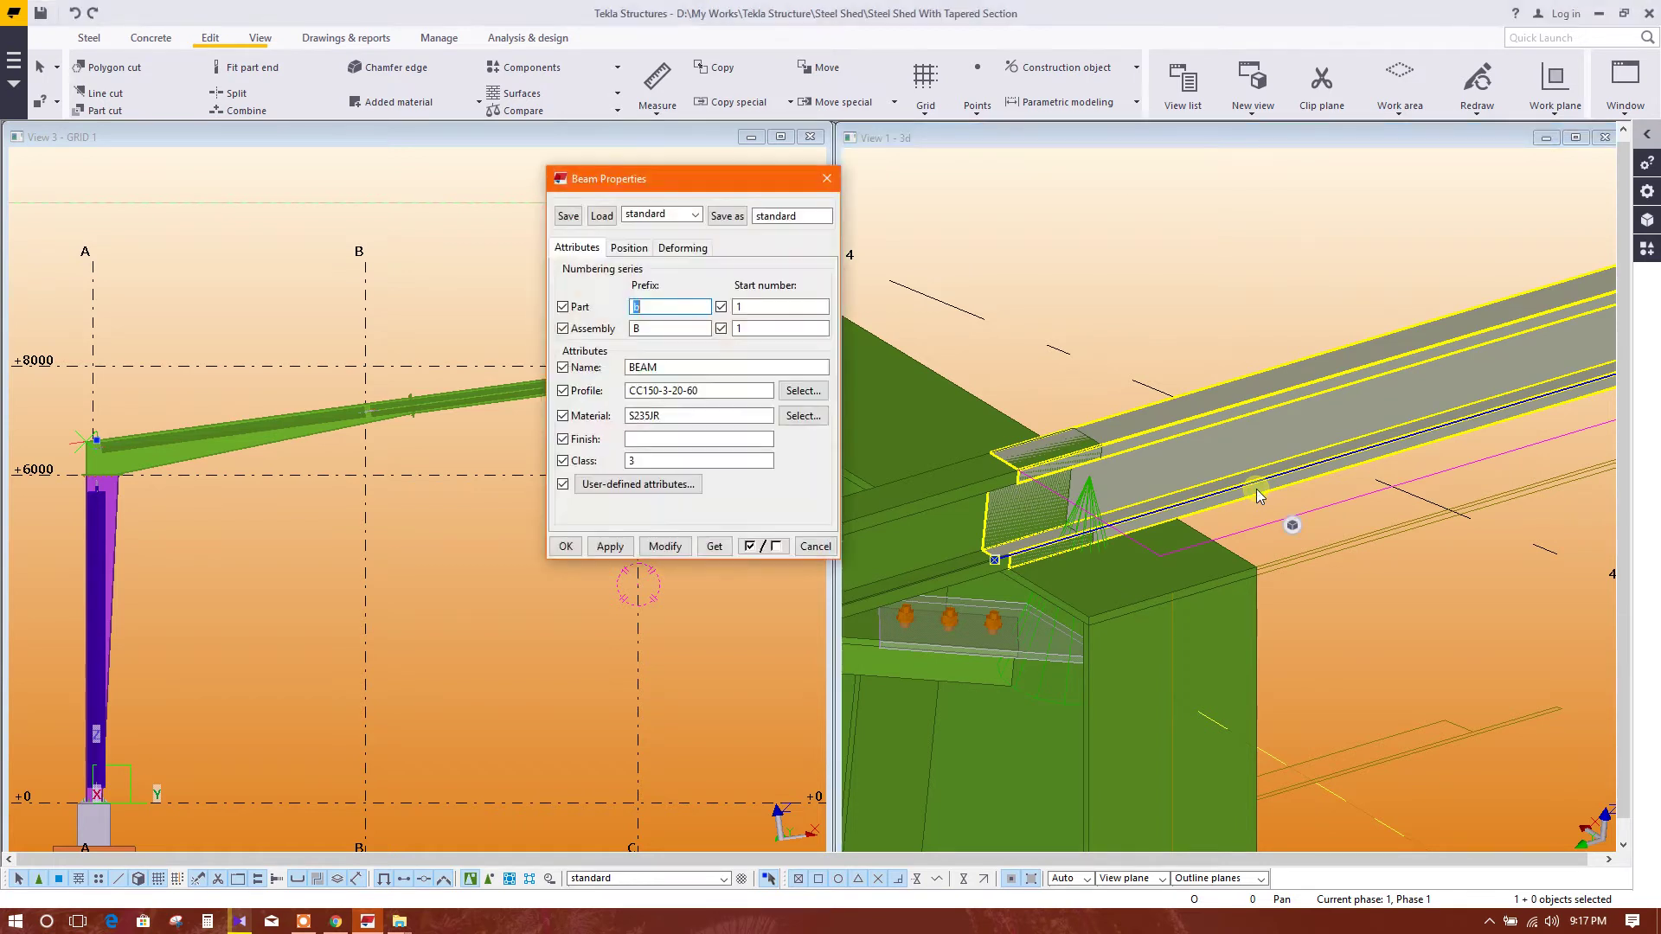
{"action": "left_click", "coordinate": [638, 245]}
{"action": "left_click", "coordinate": [640, 243]}
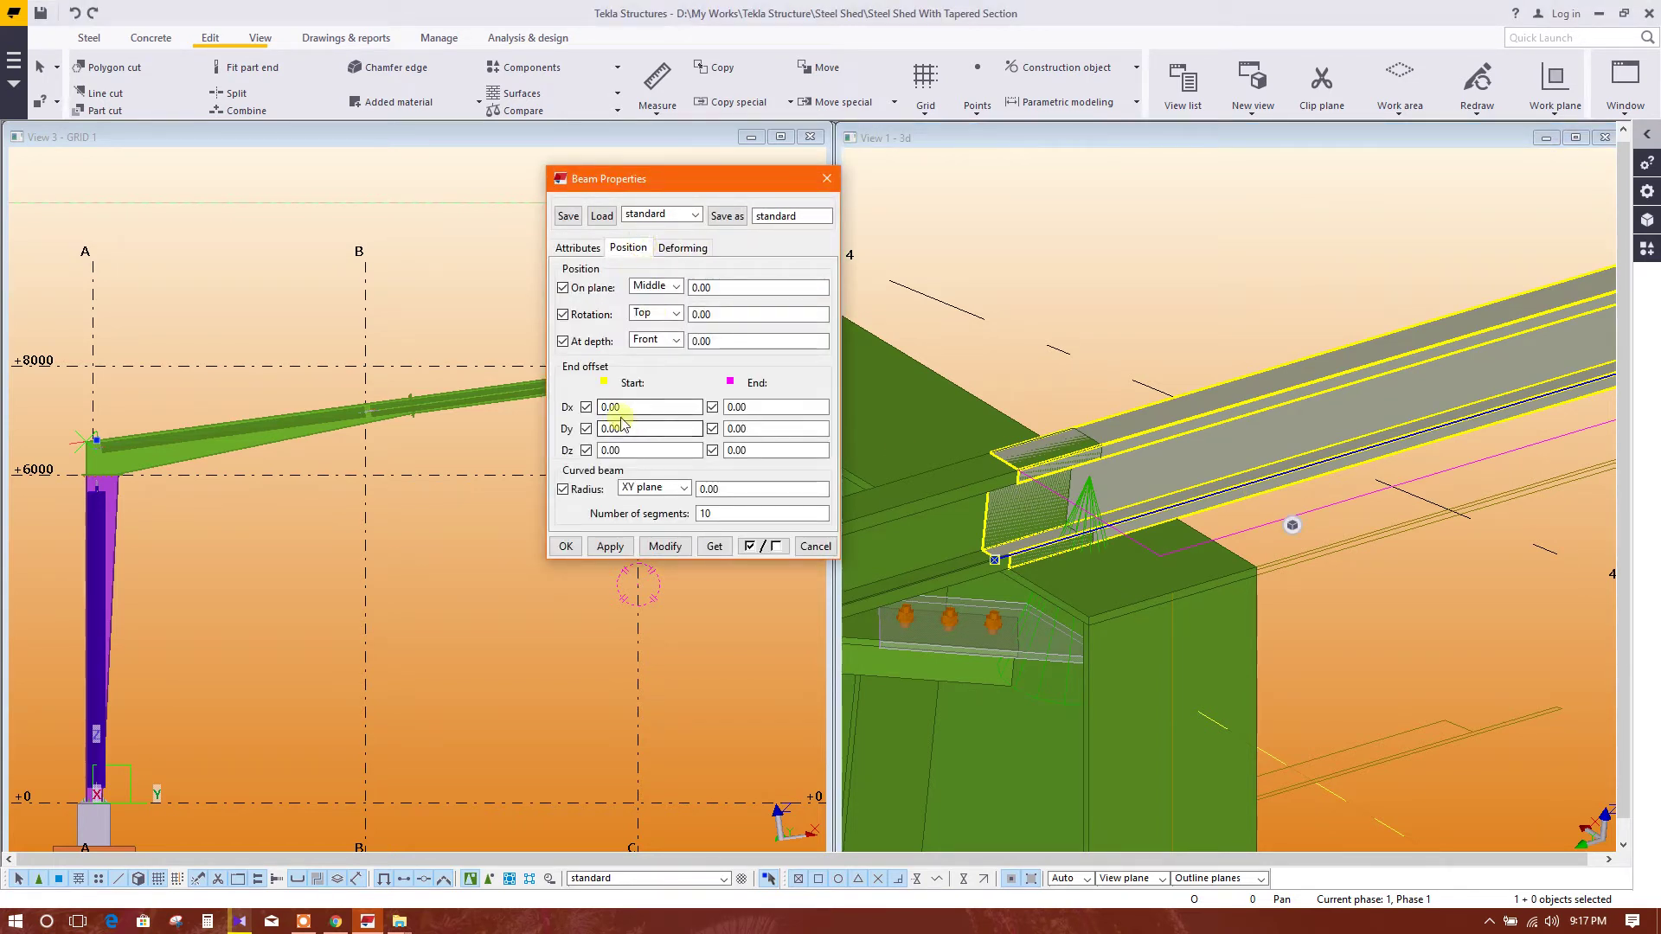
{"action": "double_click", "coordinate": [624, 407]}
{"action": "type", "text": "150"}
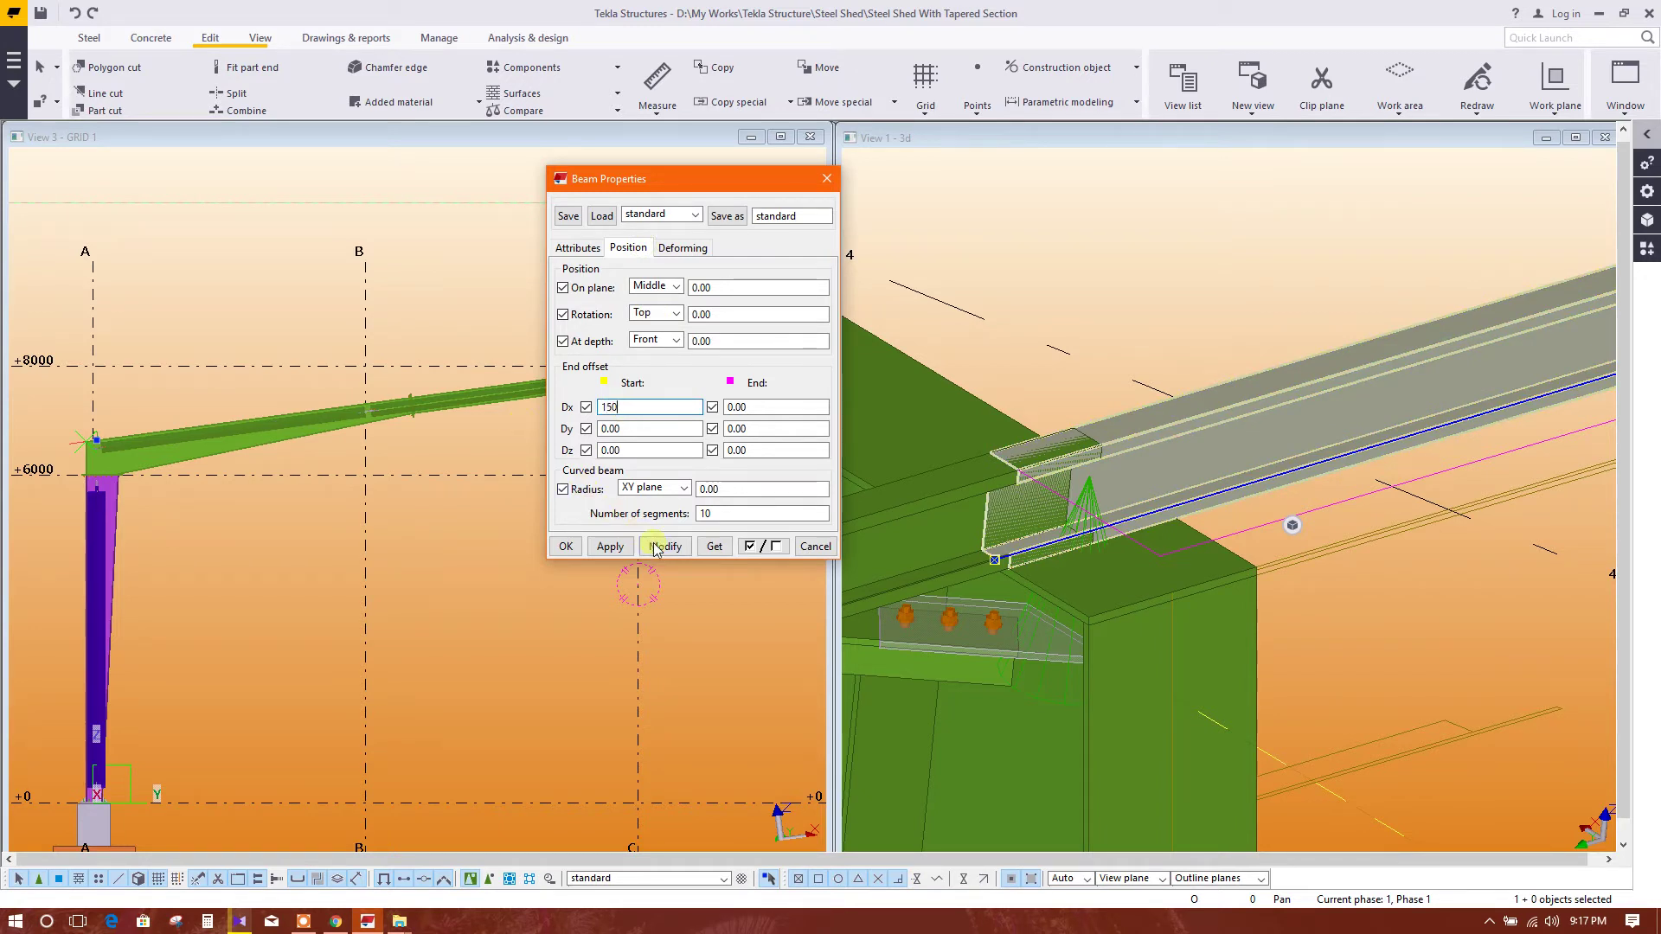
{"action": "left_click", "coordinate": [657, 547]}
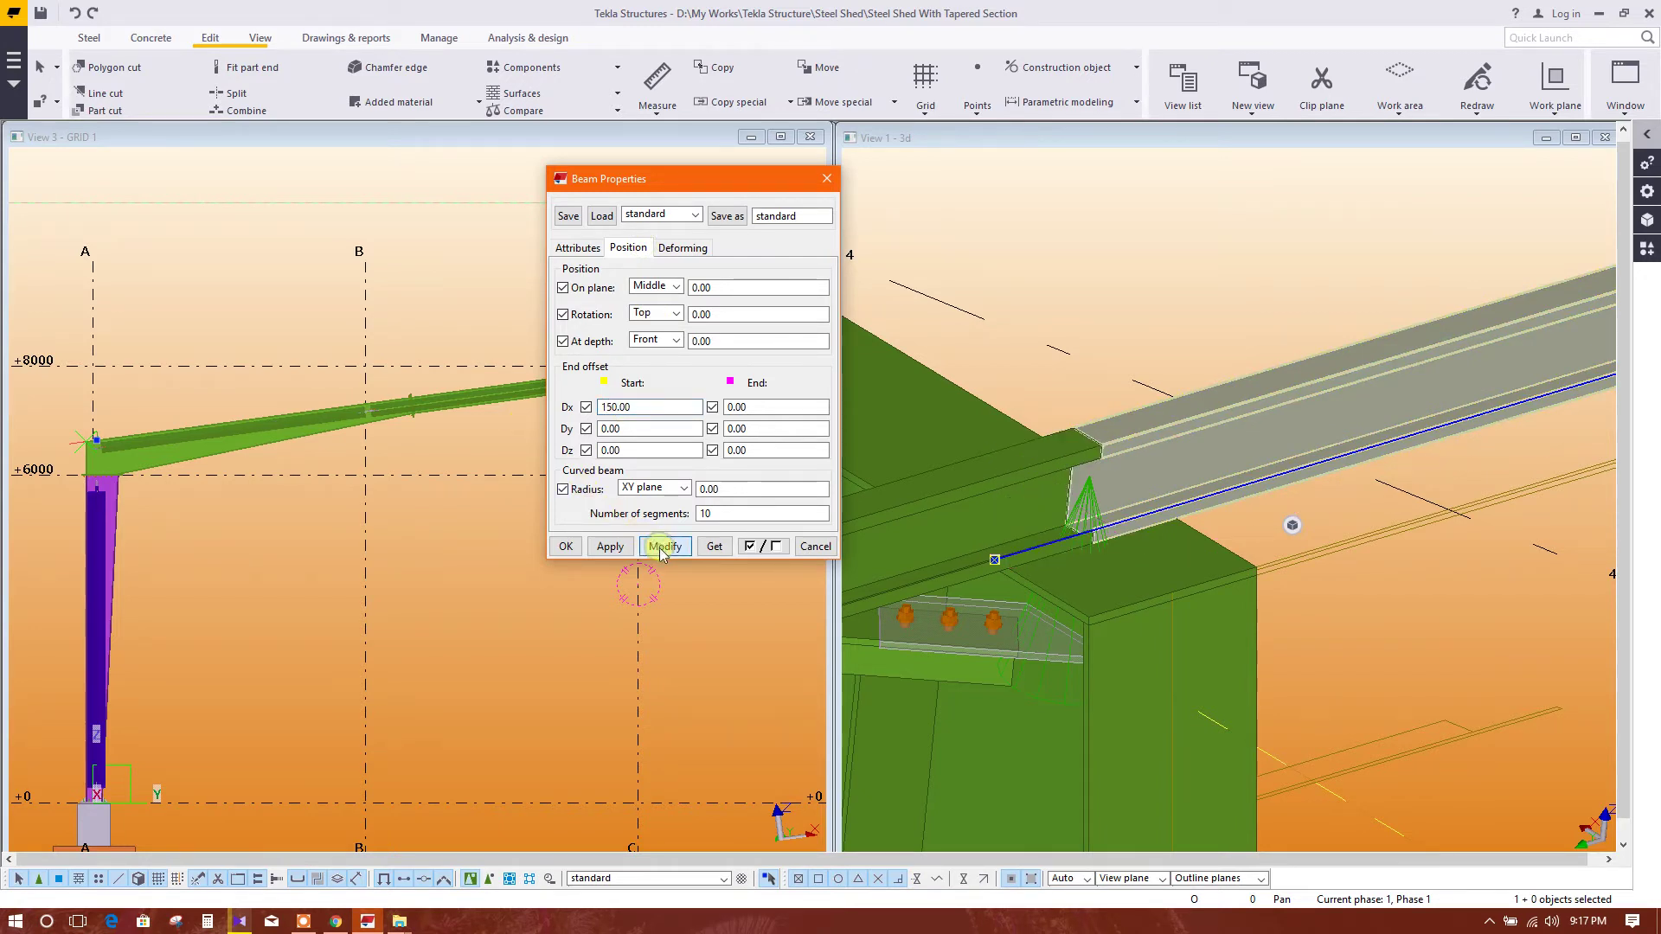
{"action": "left_click", "coordinate": [1272, 244]}
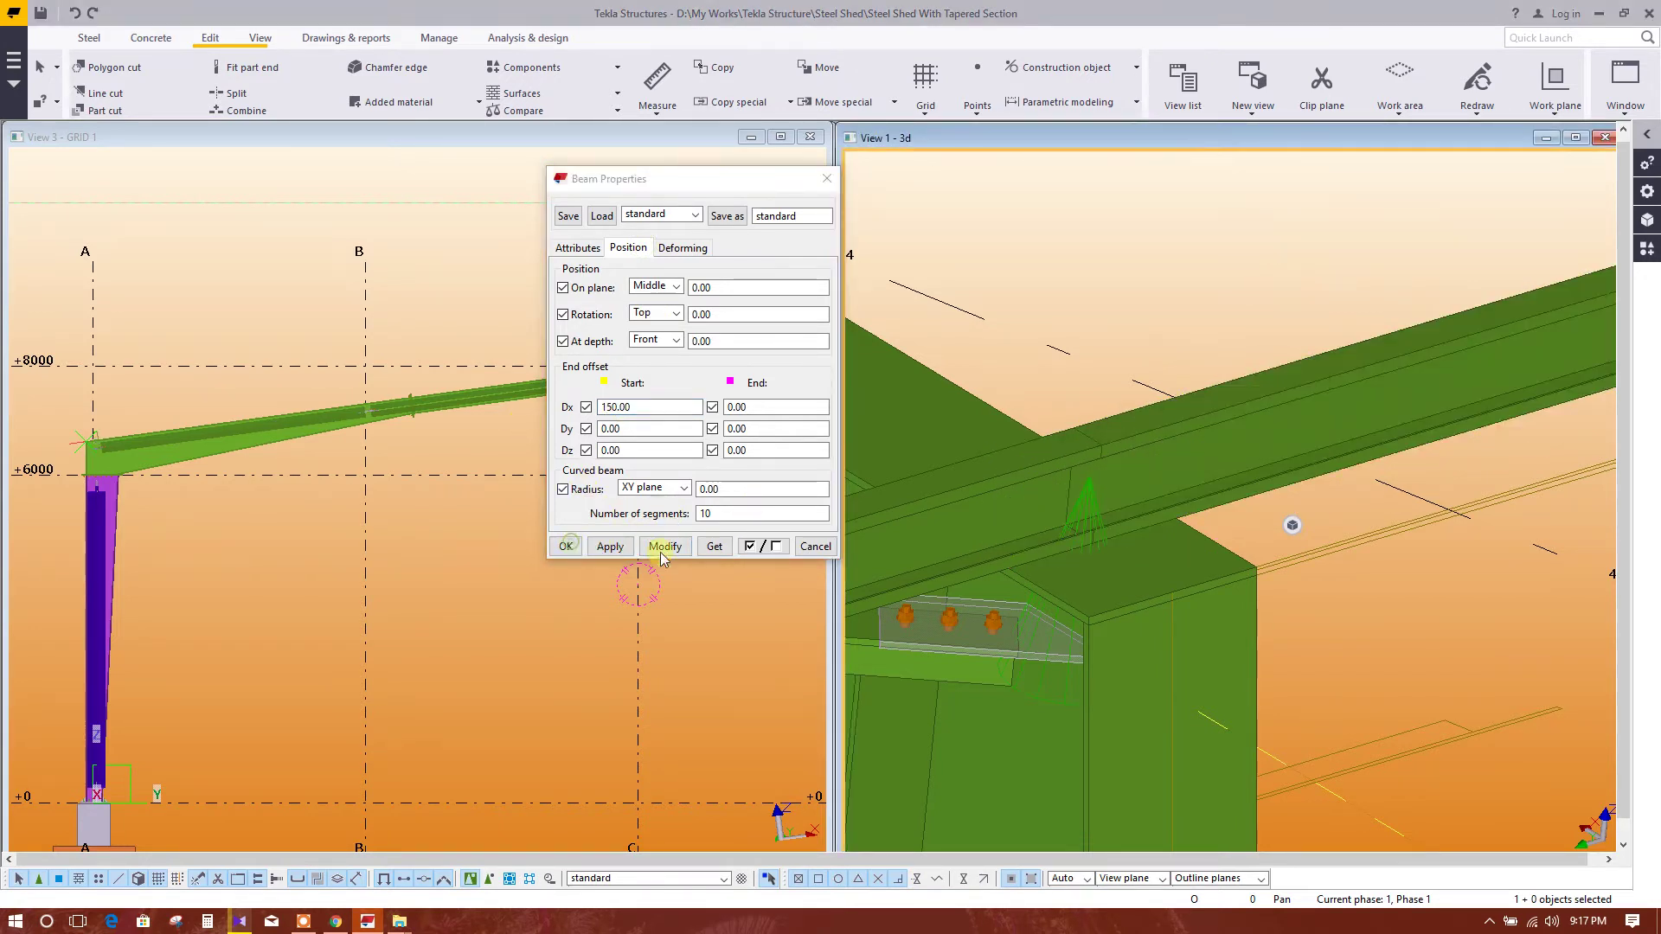
{"action": "mouse_move", "coordinate": [1041, 531]}
{"action": "middle_mouse_down", "text": "ctrl"}
{"action": "mouse_move", "coordinate": [1337, 570]}
{"action": "mouse_move", "coordinate": [1131, 657]}
{"action": "mouse_move", "coordinate": [919, 682]}
{"action": "mouse_move", "coordinate": [1460, 481]}
{"action": "middle_mouse_up", "text": "ctrl"}
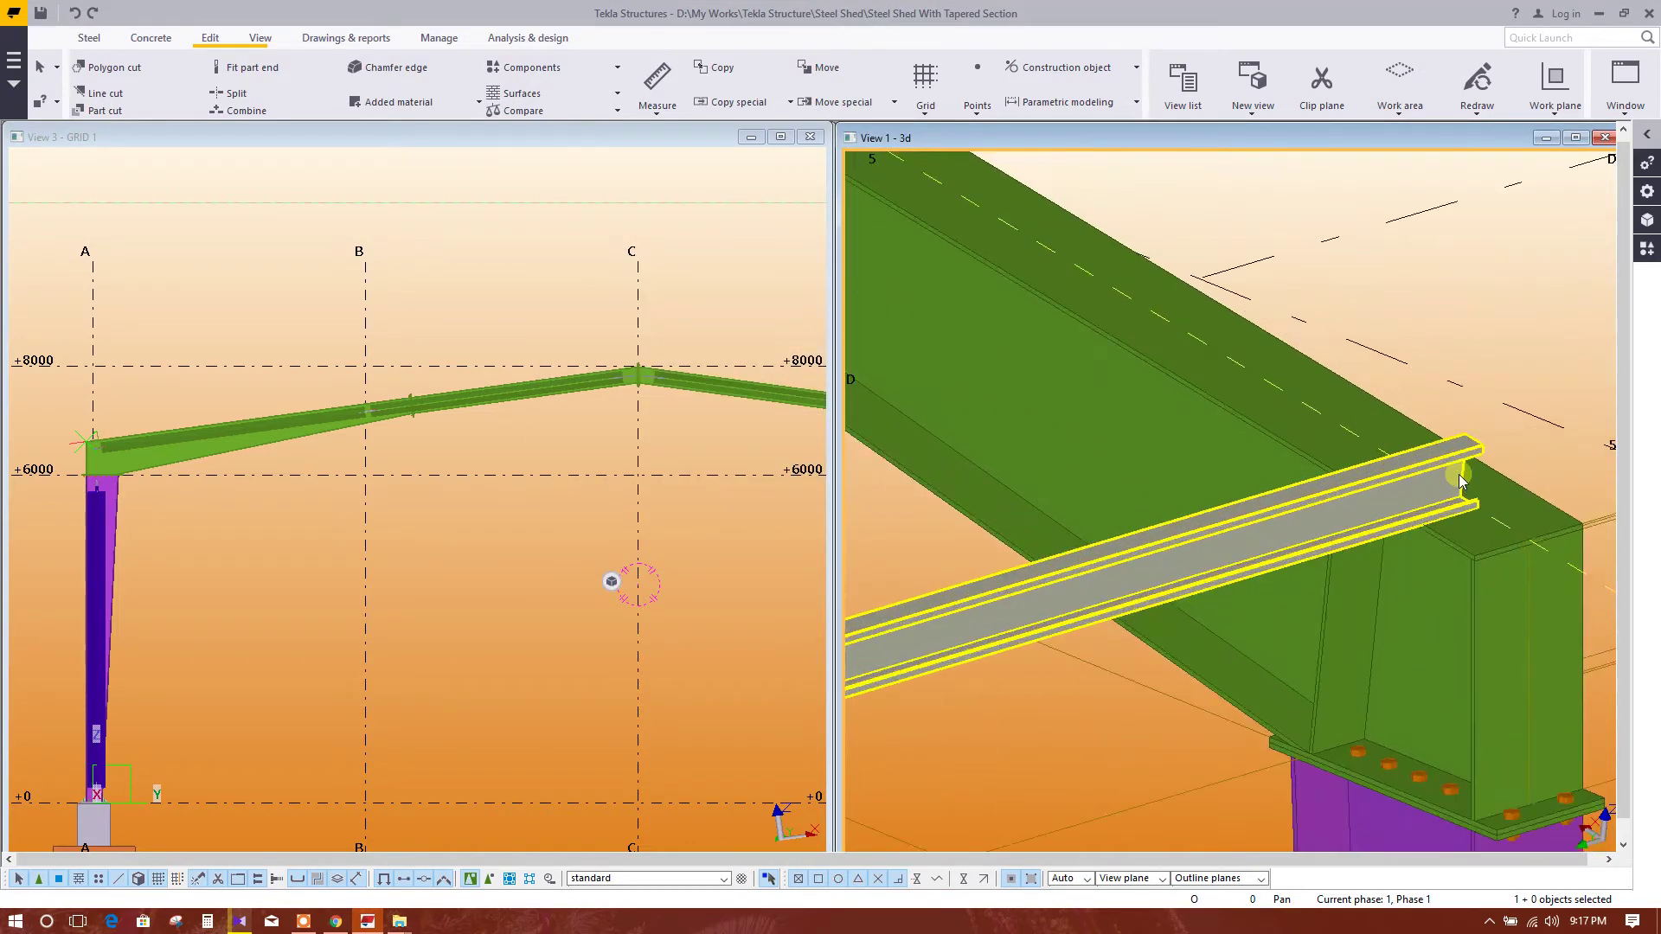
{"action": "scroll", "coordinate": [1460, 480], "scroll_direction": "down", "scroll_amount": 2}
{"action": "scroll", "coordinate": [1462, 517], "scroll_direction": "down", "scroll_amount": 2}
{"action": "scroll", "coordinate": [1512, 441], "scroll_direction": "down", "scroll_amount": 2}
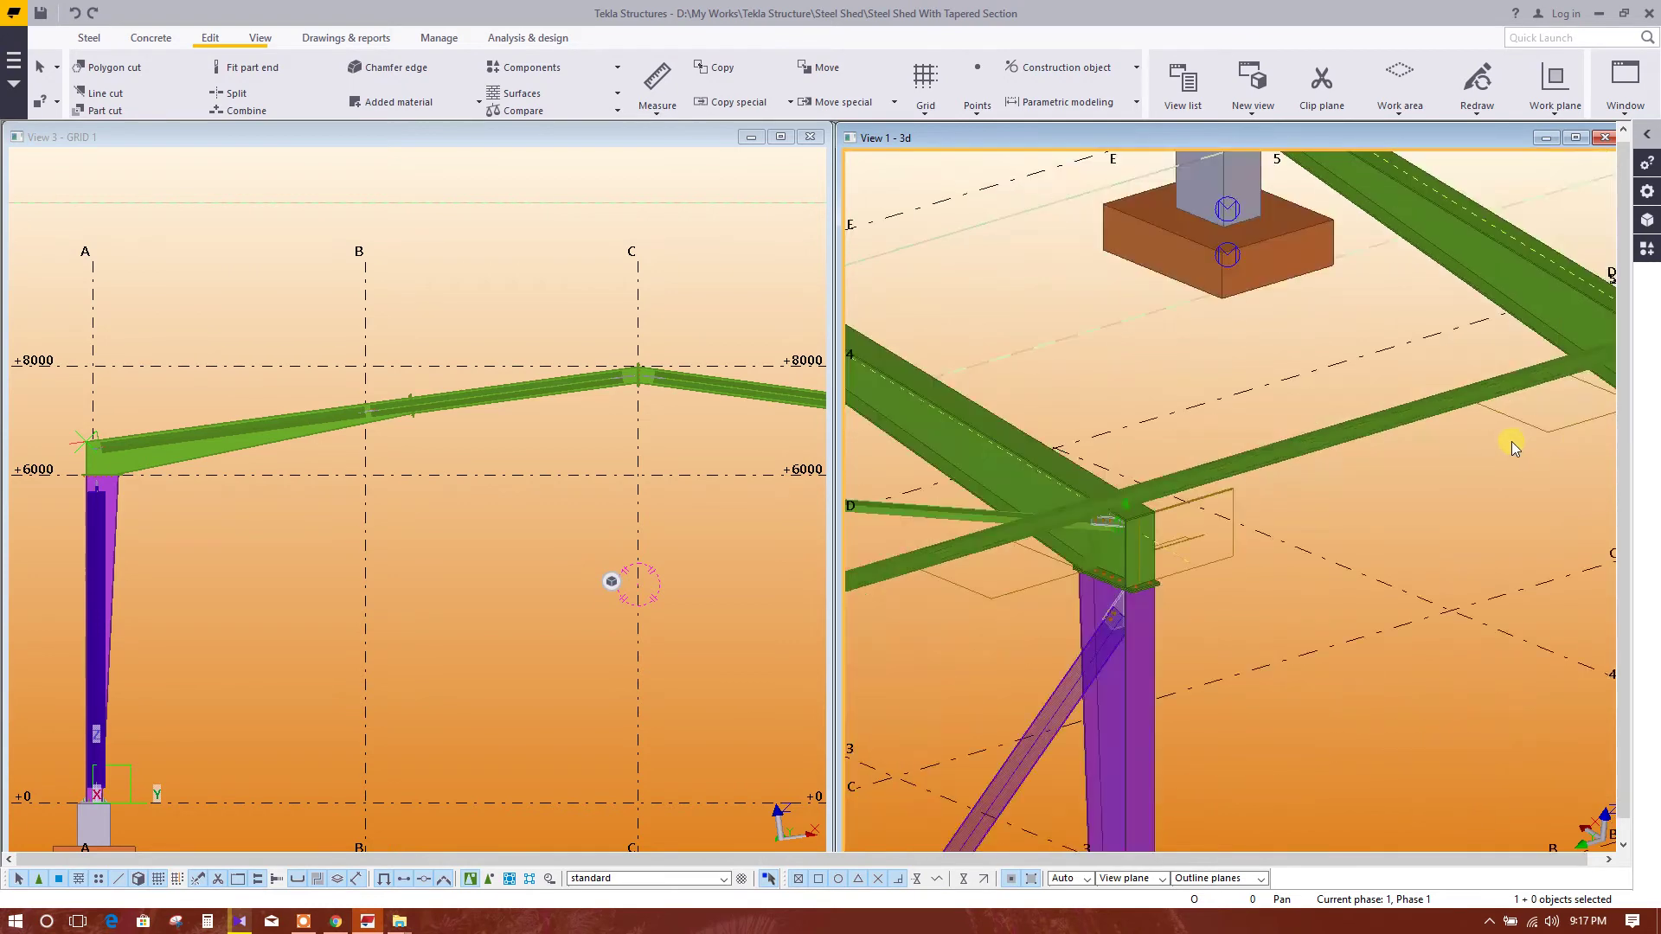
{"action": "scroll", "coordinate": [1441, 470], "scroll_direction": "down", "scroll_amount": 2}
{"action": "mouse_move", "coordinate": [1442, 469]}
{"action": "middle_mouse_down", "text": "ctrl"}
{"action": "mouse_move", "coordinate": [1363, 519]}
{"action": "mouse_move", "coordinate": [1161, 568]}
{"action": "mouse_move", "coordinate": [1280, 497]}
{"action": "mouse_move", "coordinate": [993, 602]}
{"action": "mouse_move", "coordinate": [1195, 490]}
{"action": "middle_mouse_up", "text": "ctrl"}
Select the purlin and set the number of copies in the linear Copy special settings
{"action": "left_click", "coordinate": [1139, 457]}
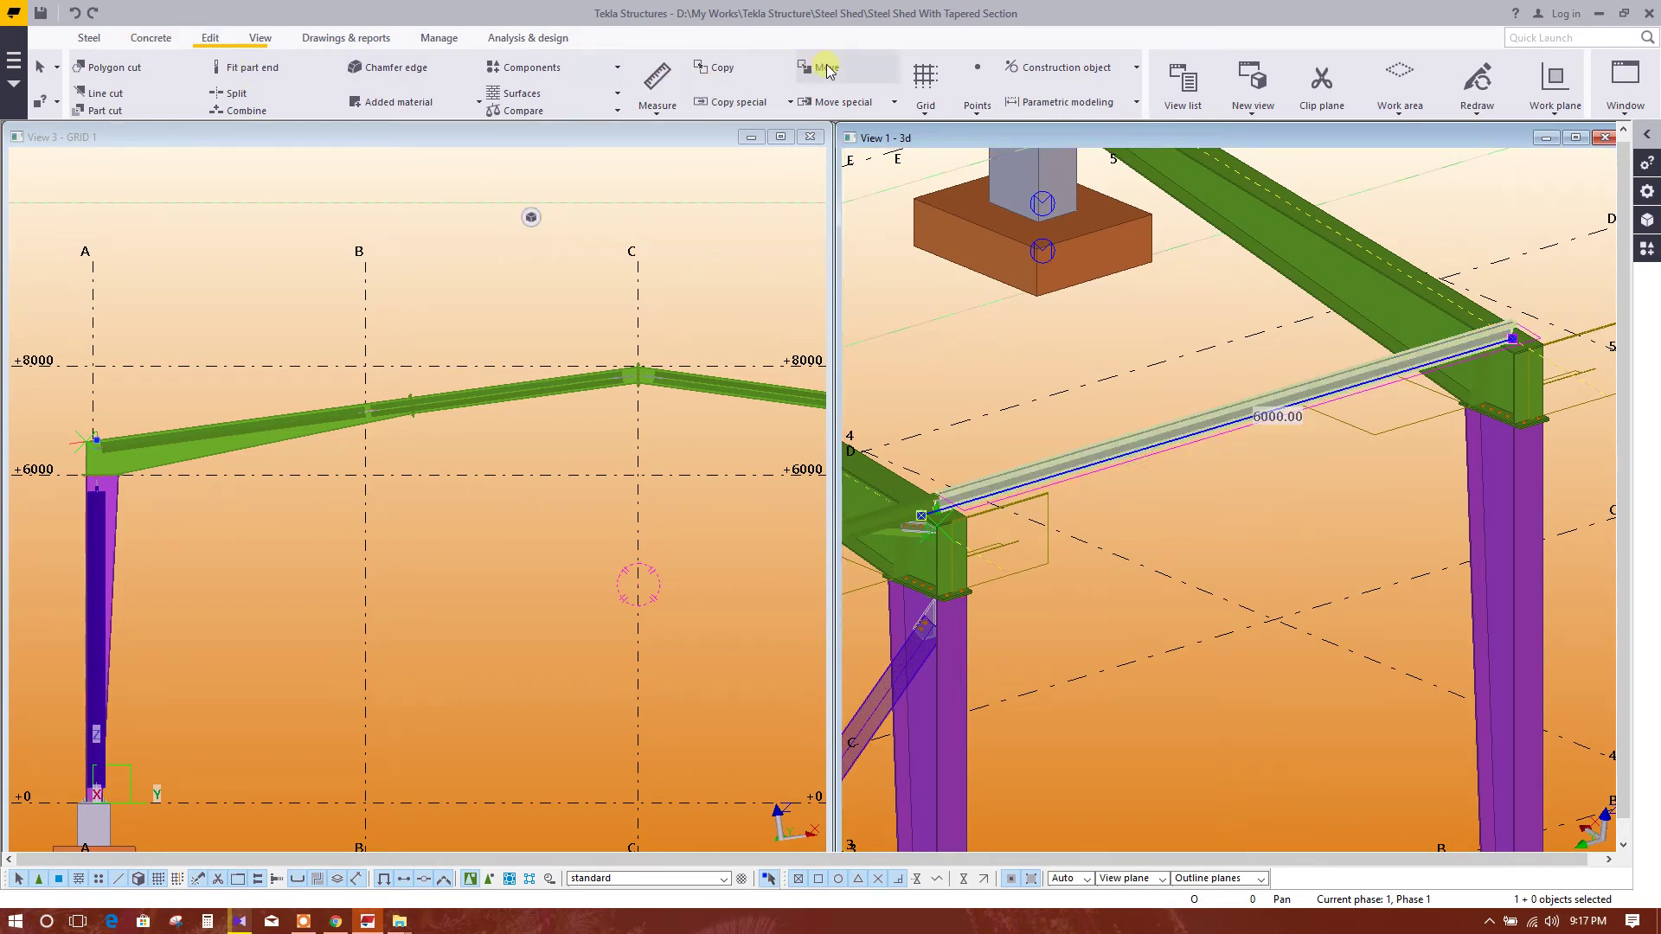
{"action": "left_click", "coordinate": [738, 110]}
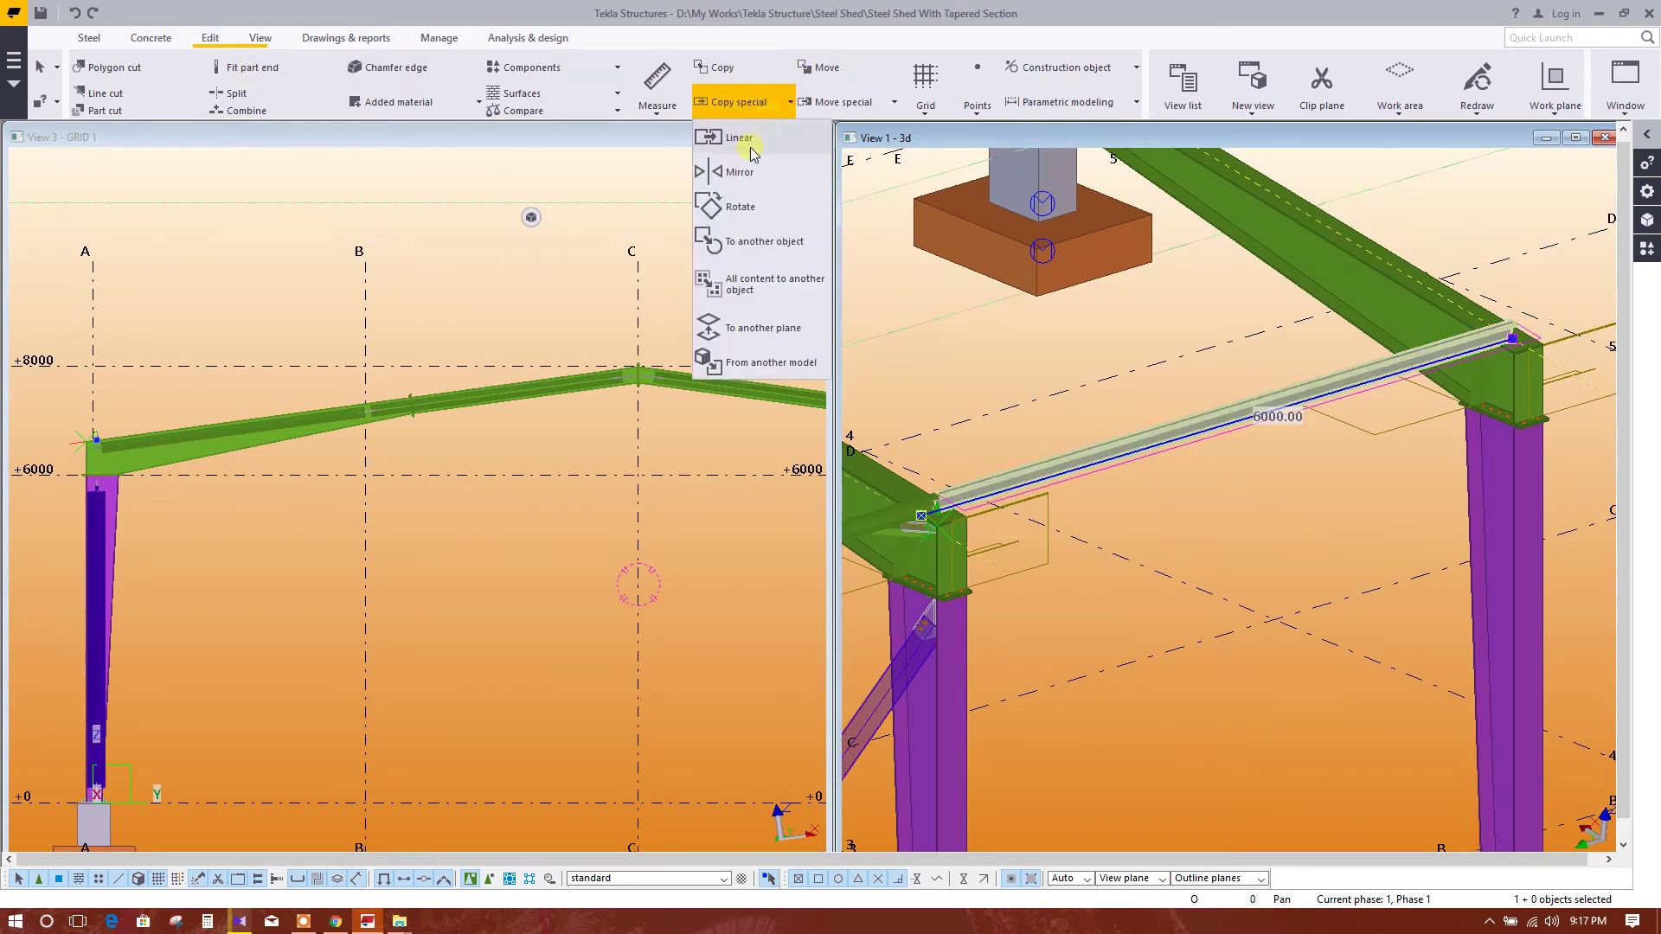
{"action": "scroll", "coordinate": [1211, 484], "scroll_direction": "down", "scroll_amount": 1}
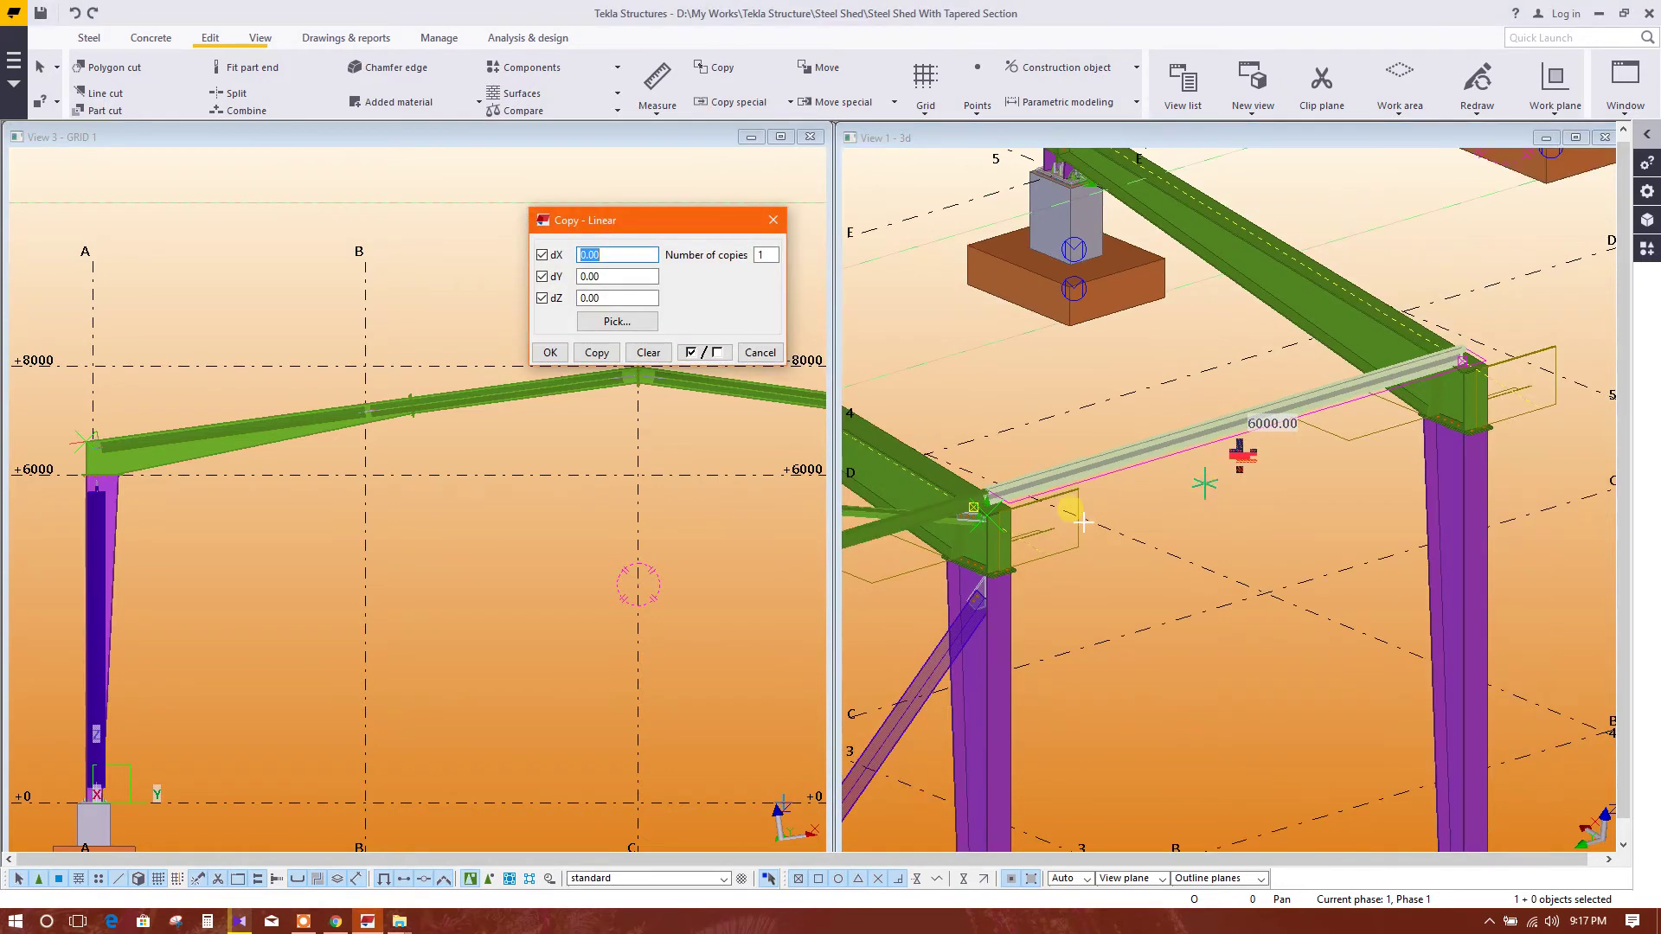
{"action": "scroll", "coordinate": [1110, 596], "scroll_direction": "down", "scroll_amount": 2}
{"action": "scroll", "coordinate": [1142, 614], "scroll_direction": "down", "scroll_amount": 2}
{"action": "scroll", "coordinate": [1176, 636], "scroll_direction": "down", "scroll_amount": 2}
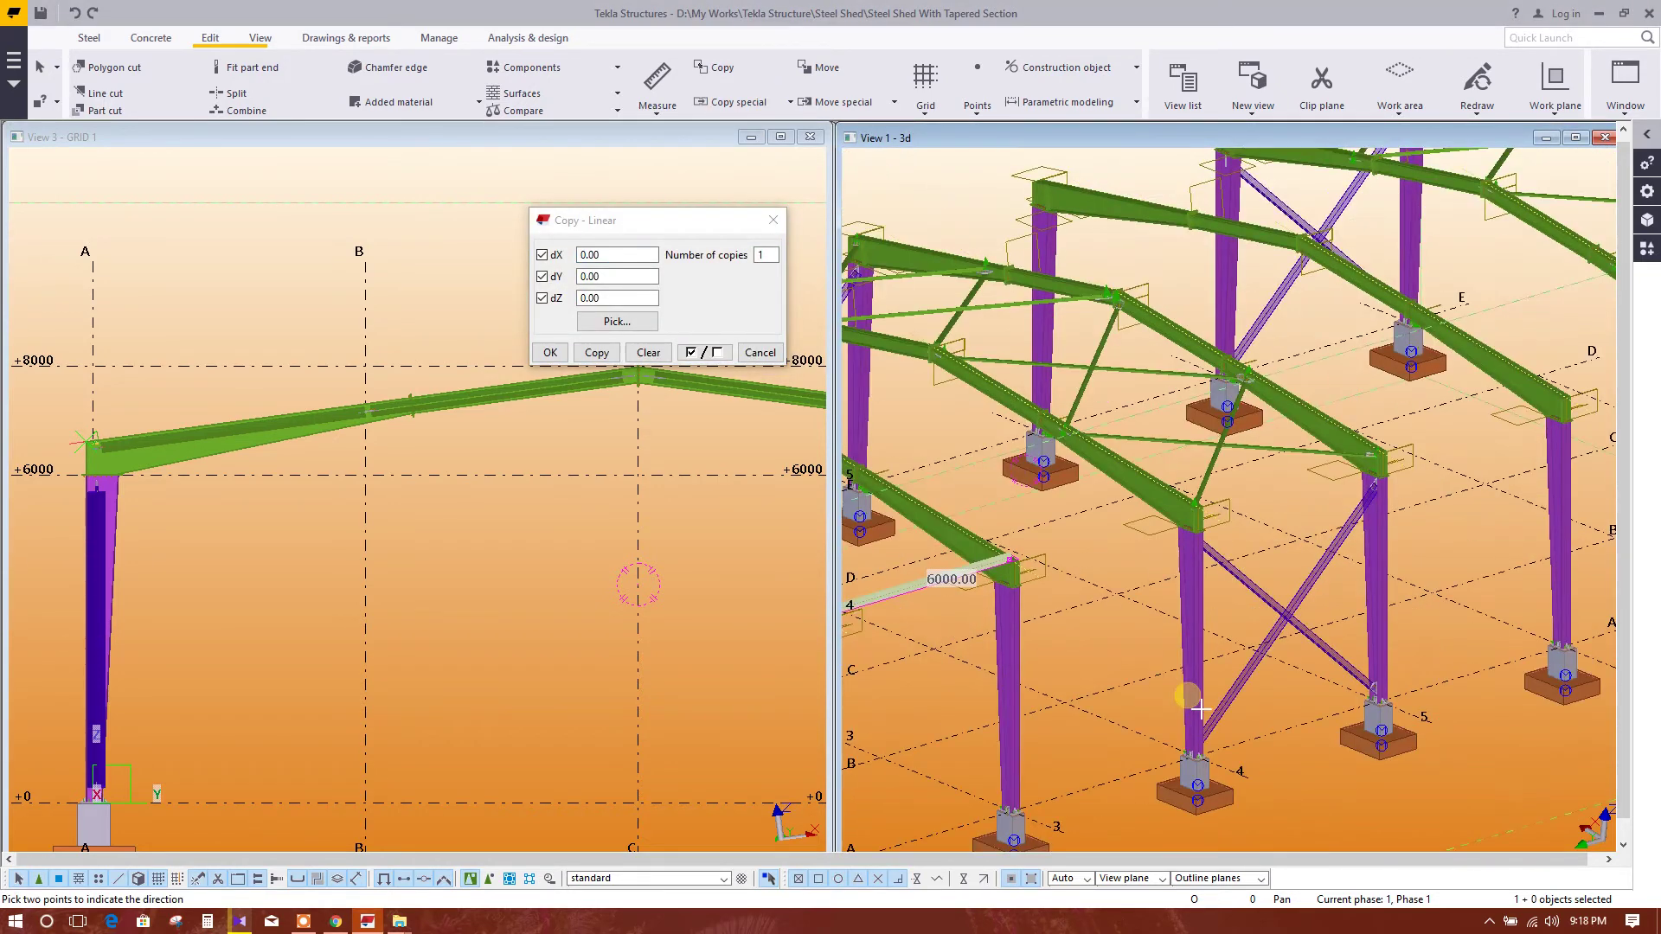
{"action": "scroll", "coordinate": [1200, 650], "scroll_direction": "down", "scroll_amount": 1}
{"action": "scroll", "coordinate": [1200, 651], "scroll_direction": "down", "scroll_amount": 2}
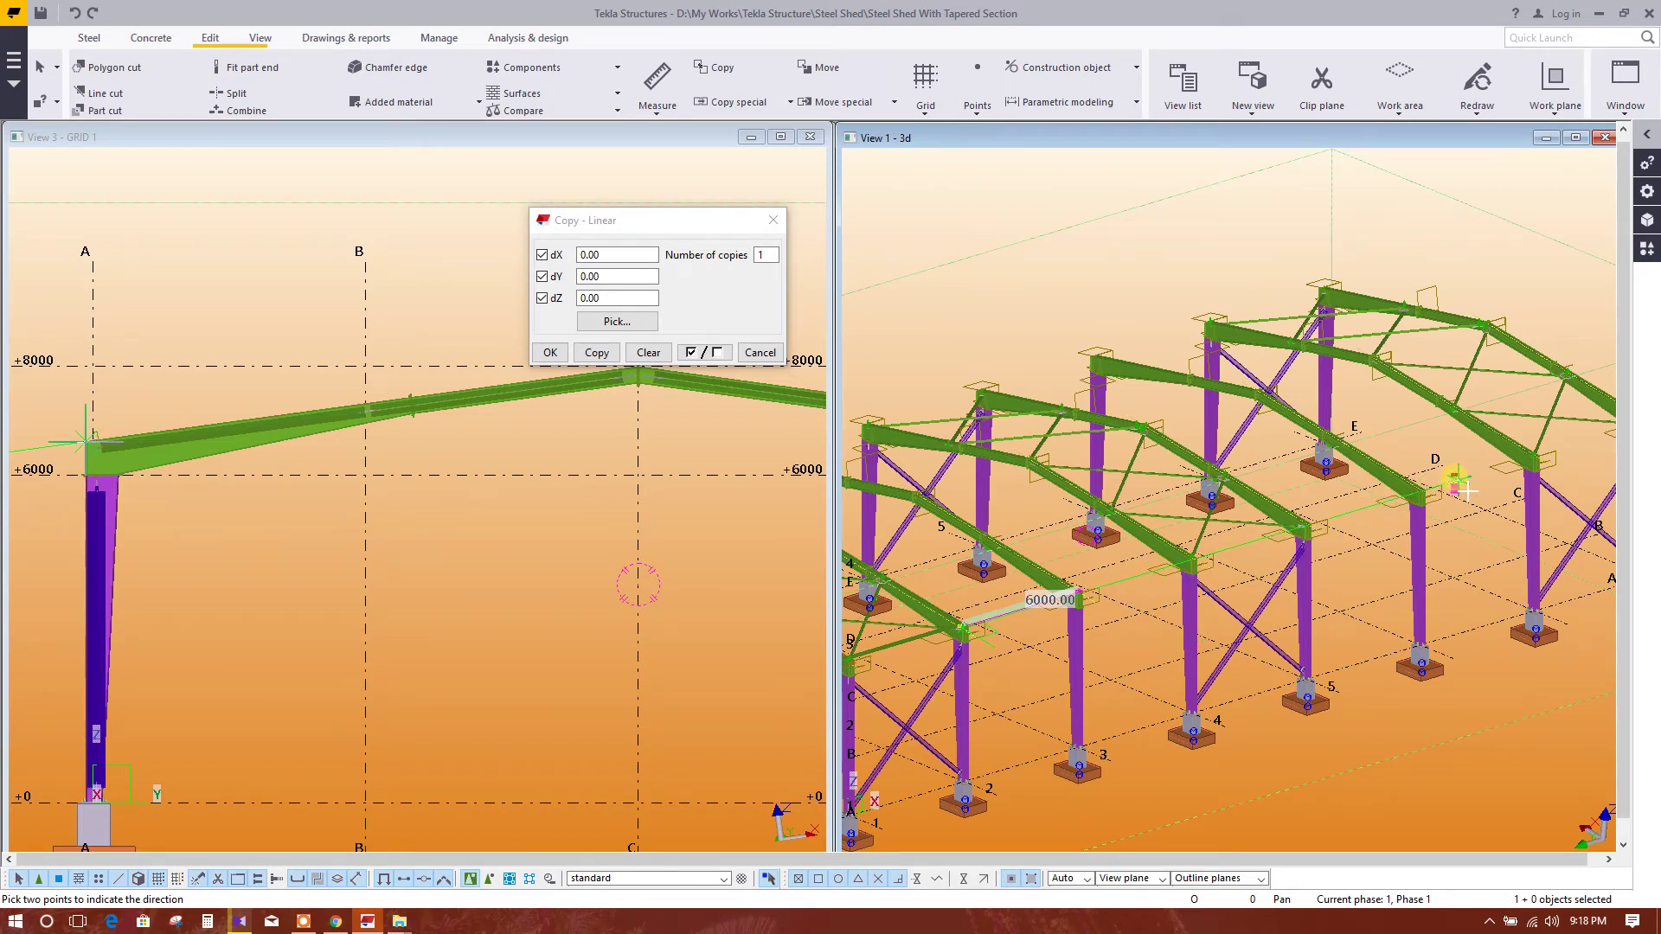
{"action": "double_click", "coordinate": [759, 254]}
{"action": "type", "text": "4"}
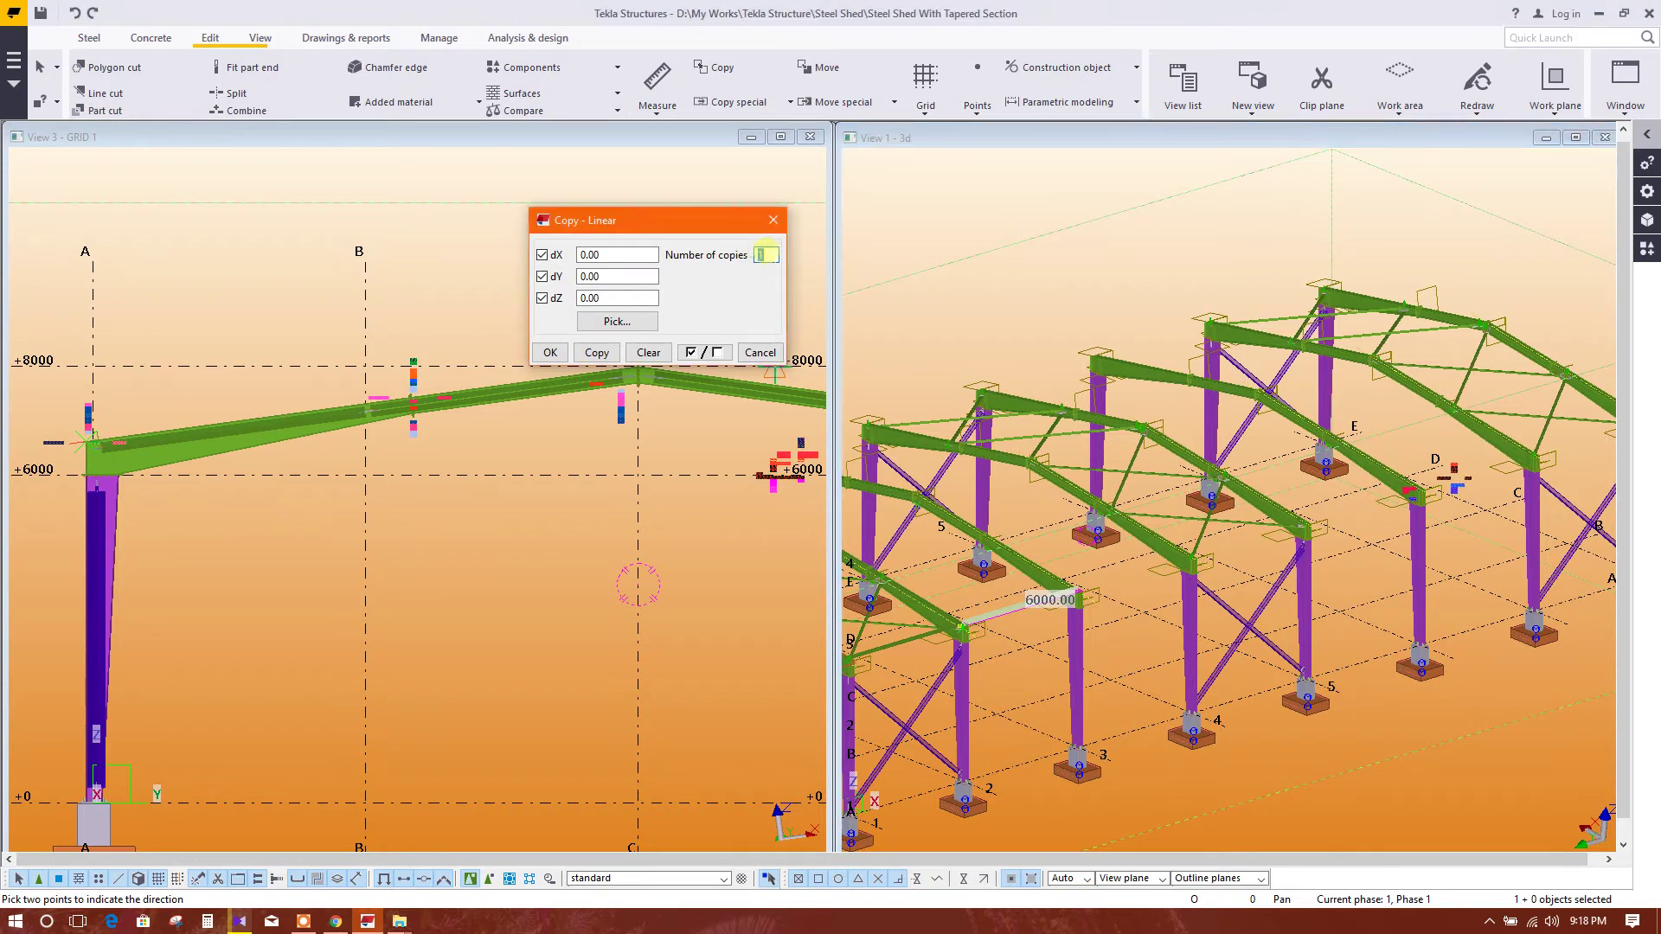
Pick two grid points one bay apart (dY -6000), copy the purlin, and expand view depth
{"action": "left_click", "coordinate": [614, 316]}
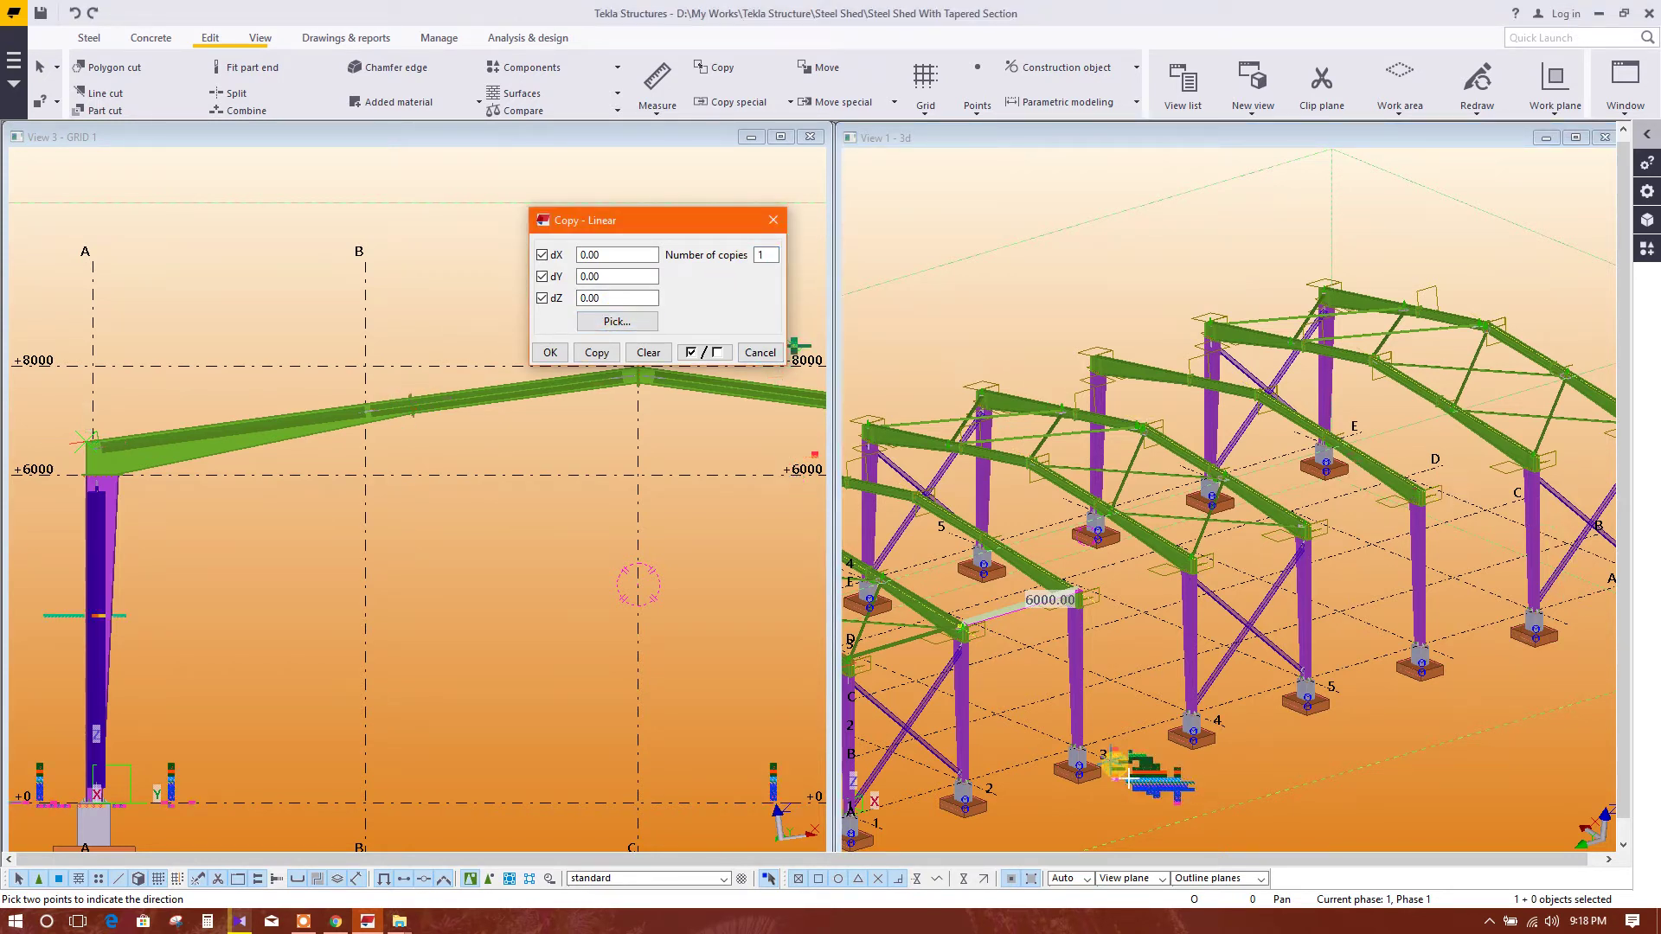
{"action": "scroll", "coordinate": [1122, 778], "scroll_direction": "up", "scroll_amount": 2}
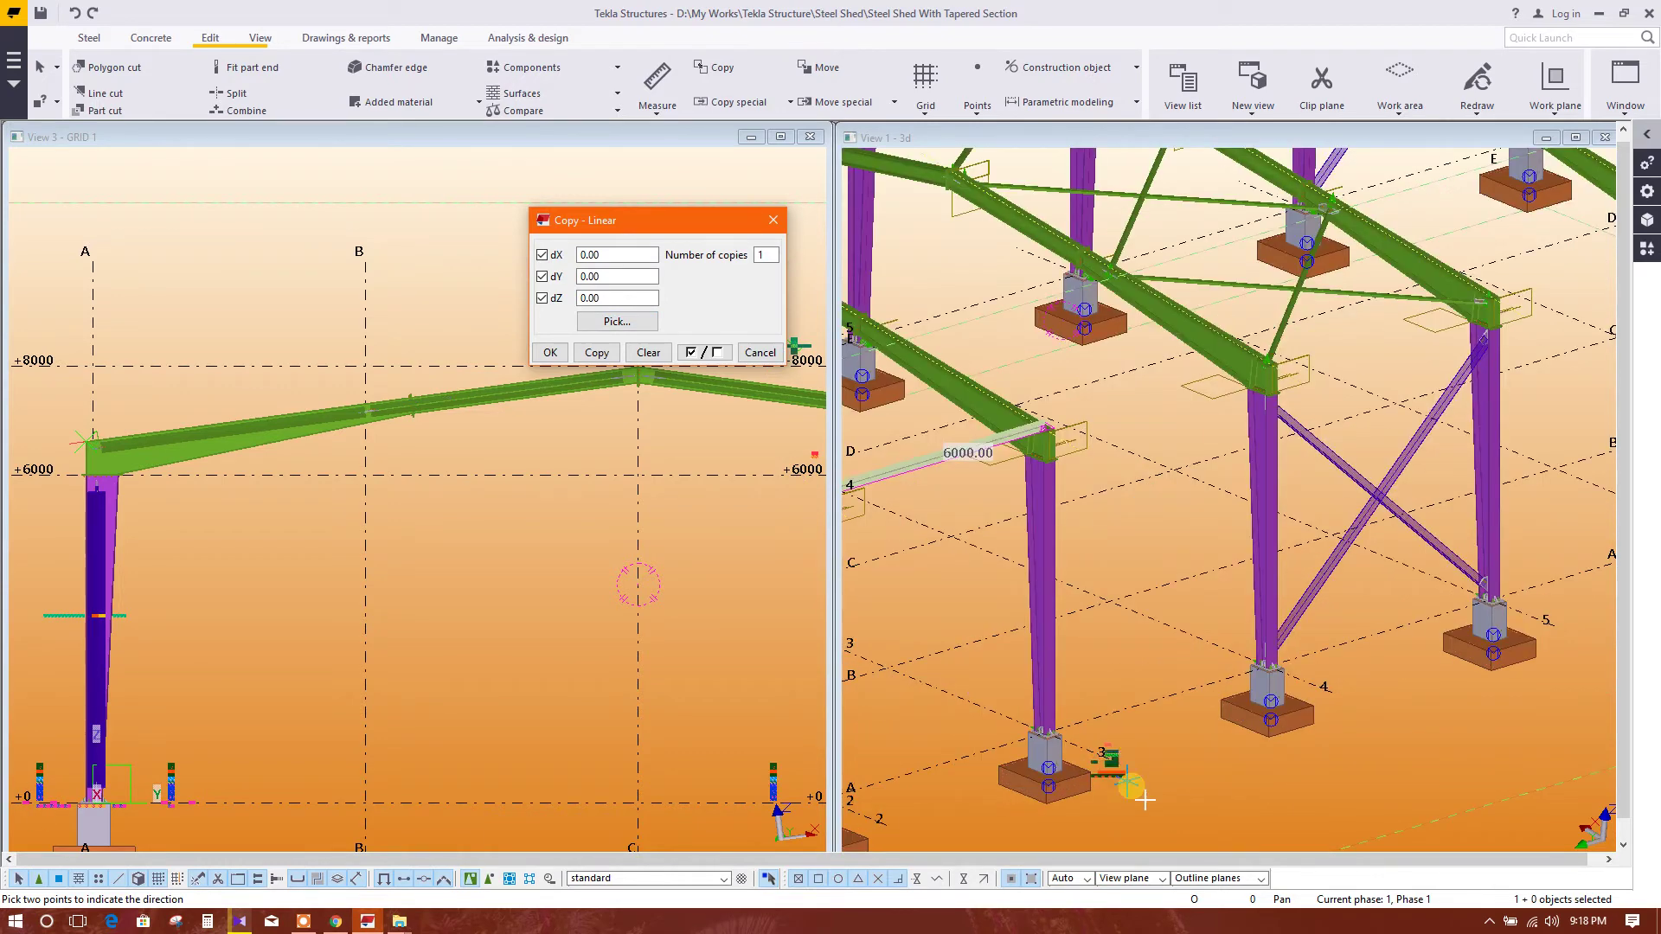
{"action": "scroll", "coordinate": [1118, 772], "scroll_direction": "up", "scroll_amount": 2}
{"action": "left_click", "coordinate": [1116, 768]}
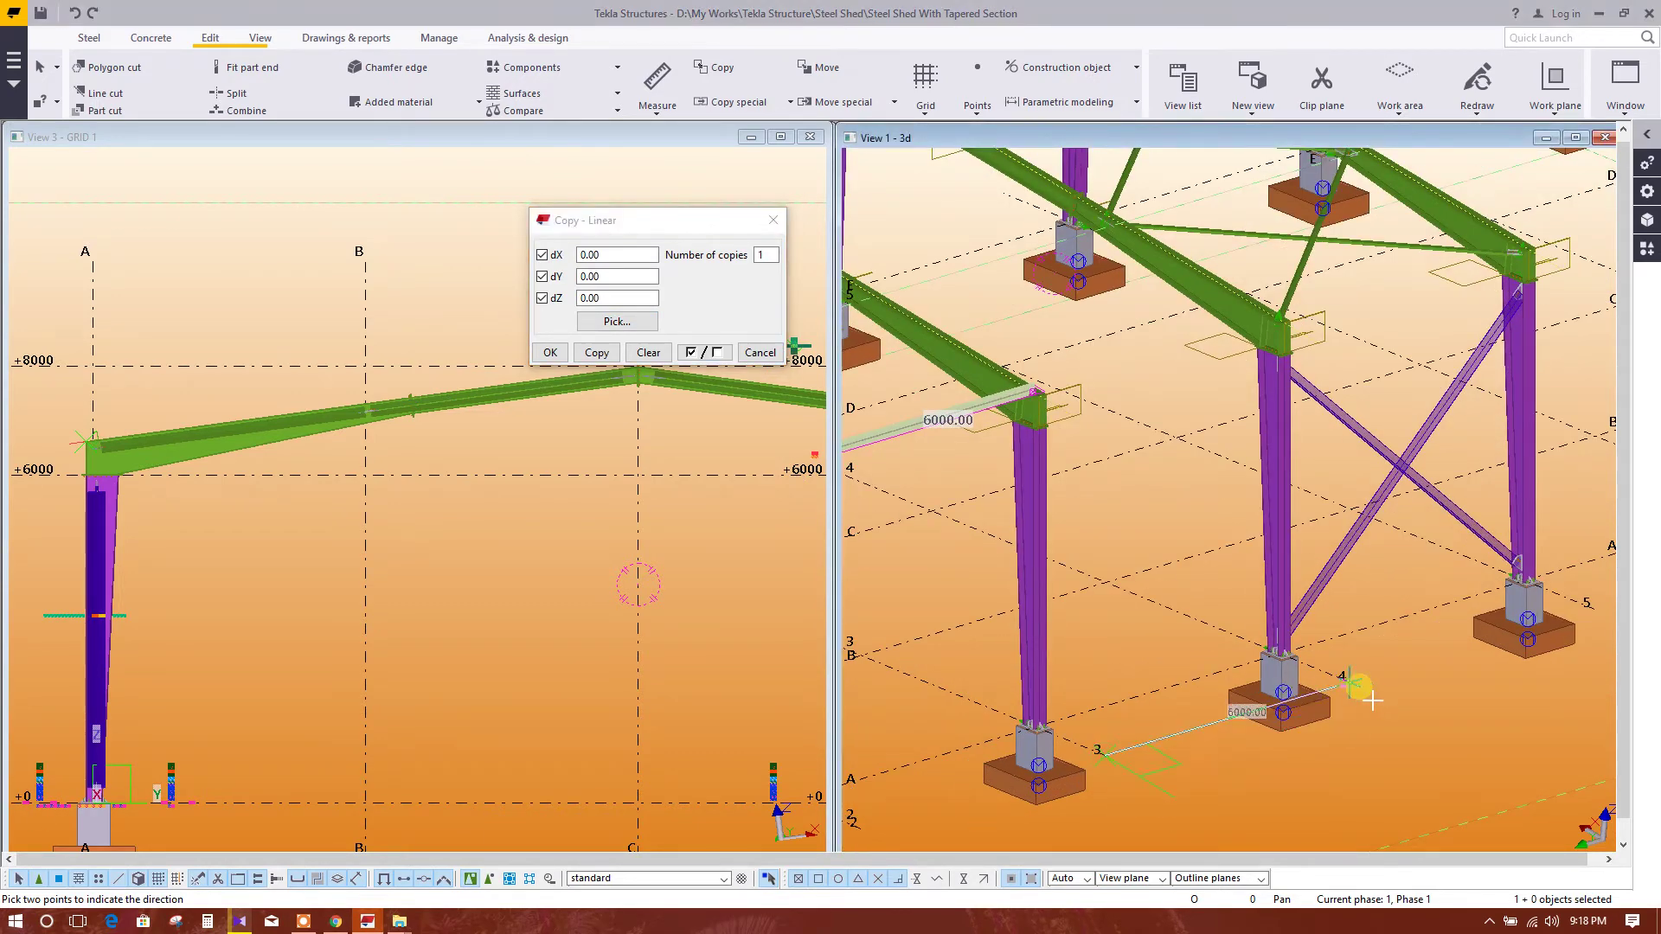
{"action": "left_click", "coordinate": [1365, 697]}
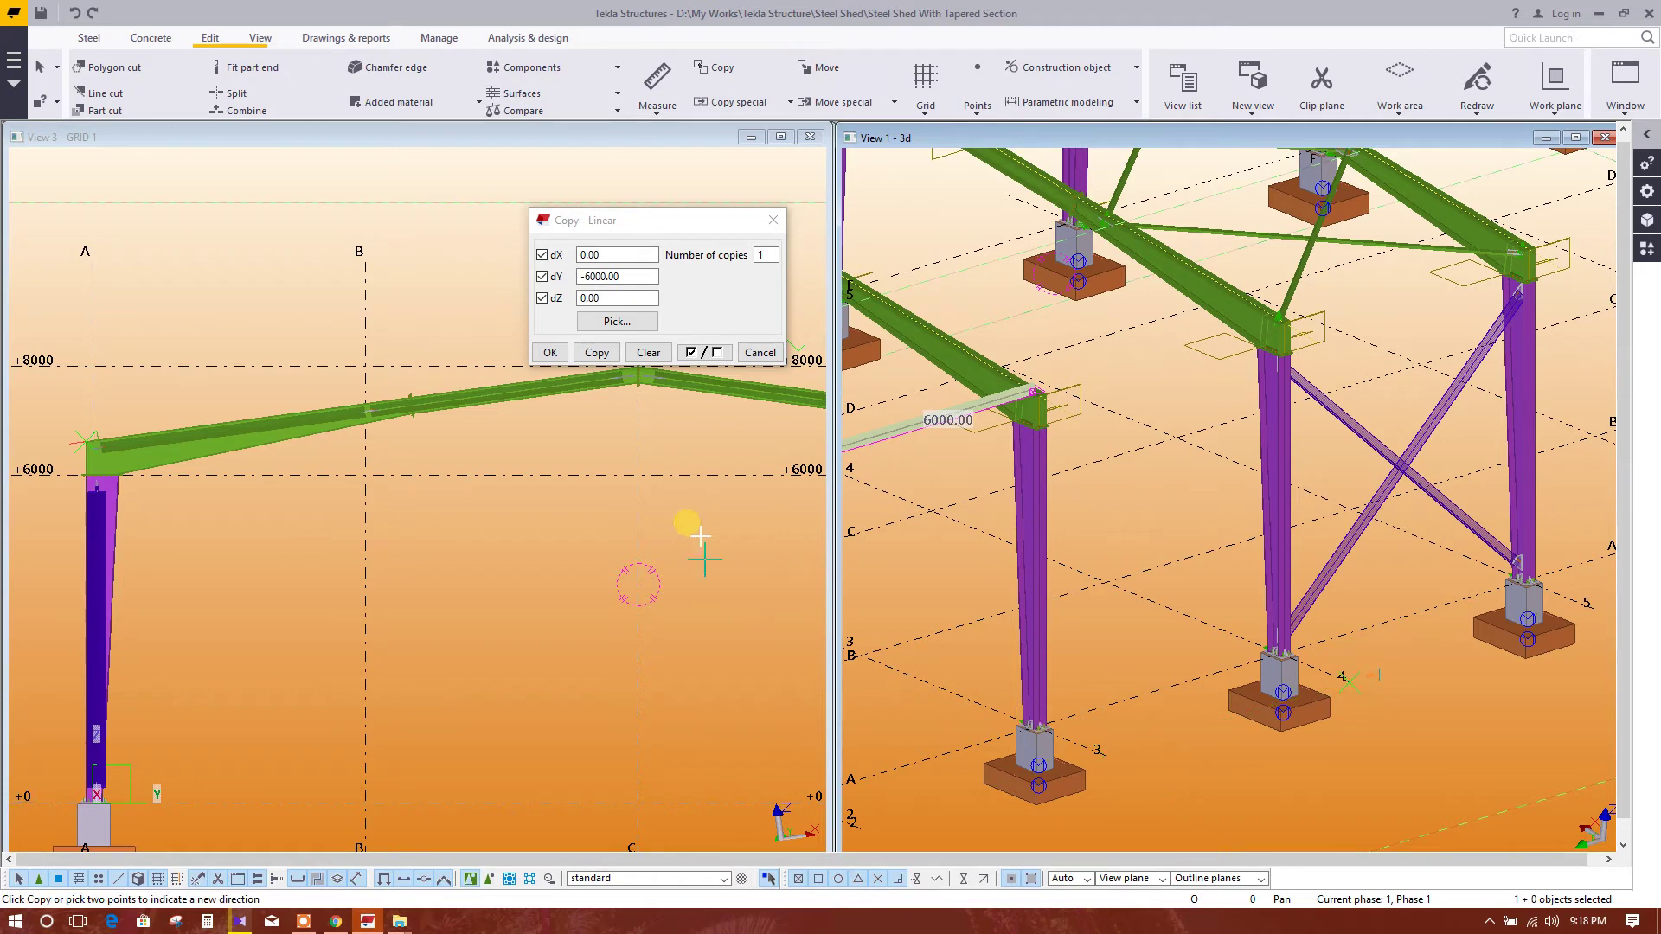
{"action": "left_click", "coordinate": [597, 355]}
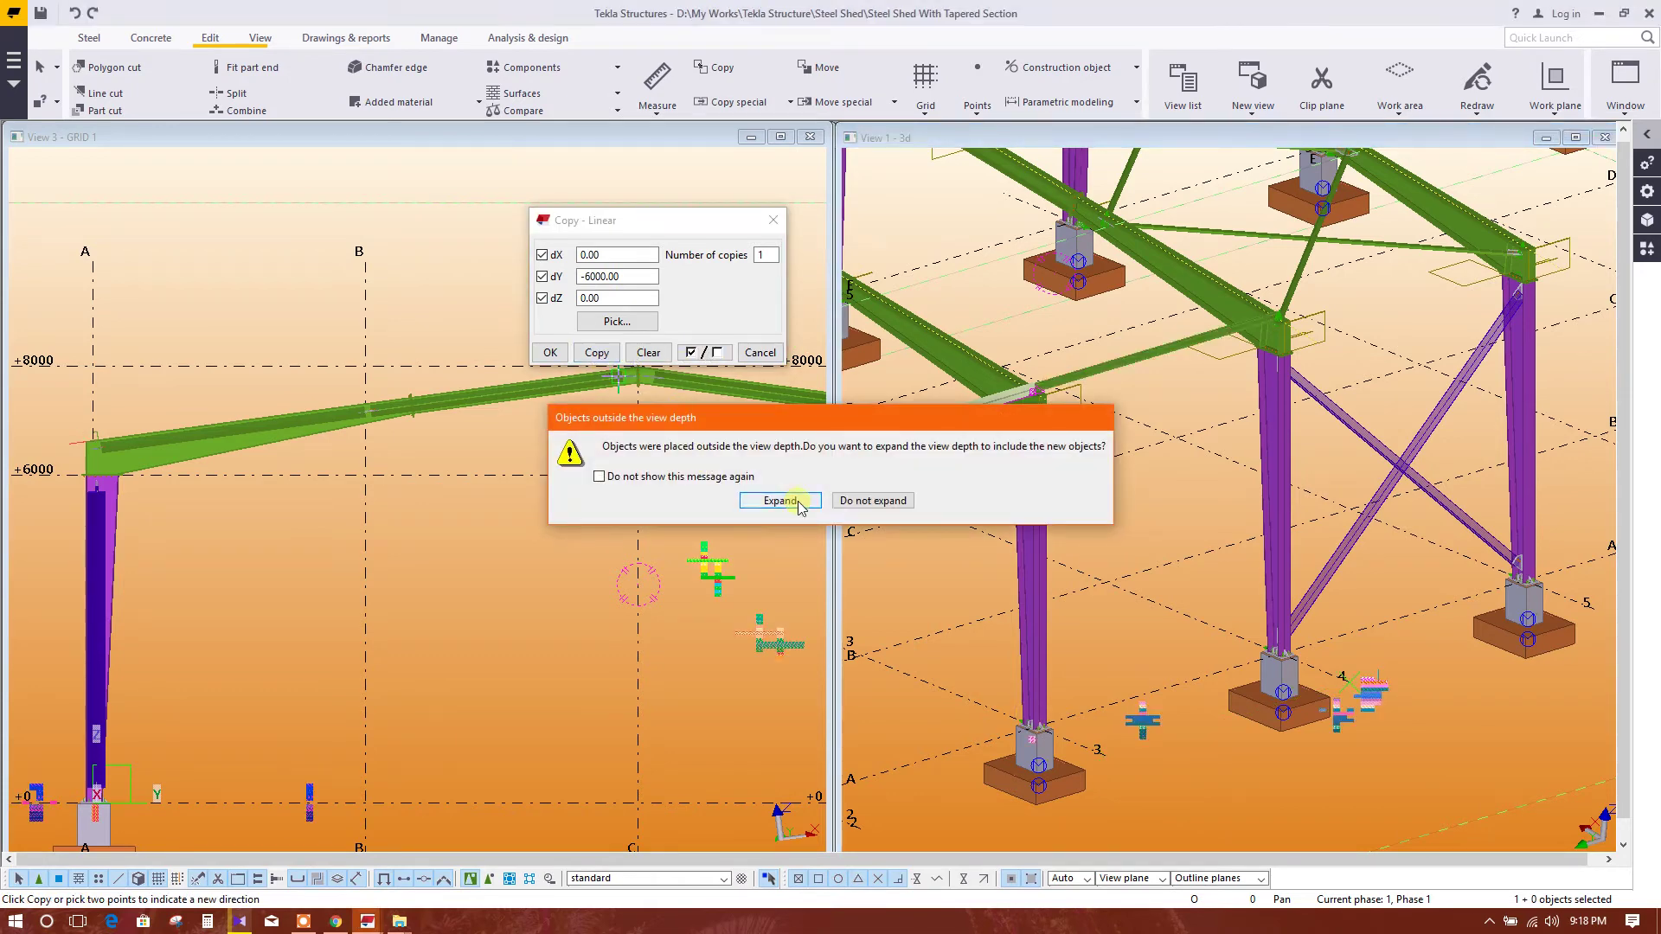
{"action": "left_click", "coordinate": [779, 501]}
Close the linear copy settings and end the running copy command
{"action": "left_click", "coordinate": [551, 354]}
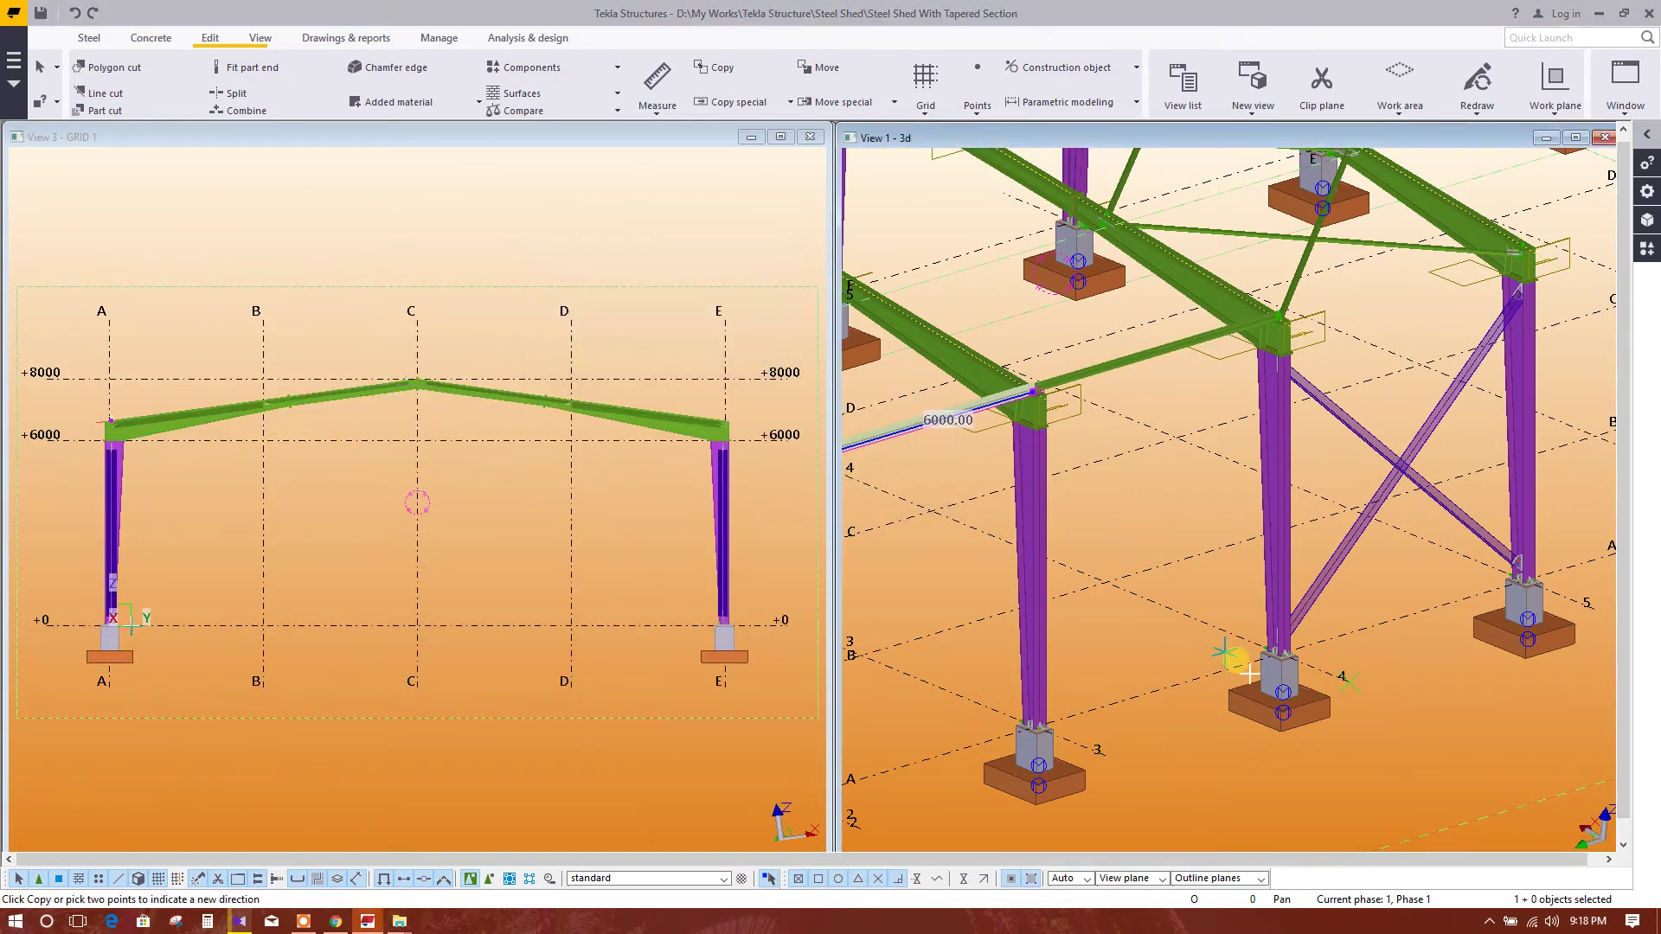
{"action": "scroll", "coordinate": [1234, 660], "scroll_direction": "down", "scroll_amount": 2}
{"action": "scroll", "coordinate": [1234, 657], "scroll_direction": "down", "scroll_amount": 2}
{"action": "scroll", "coordinate": [1242, 667], "scroll_direction": "down", "scroll_amount": 2}
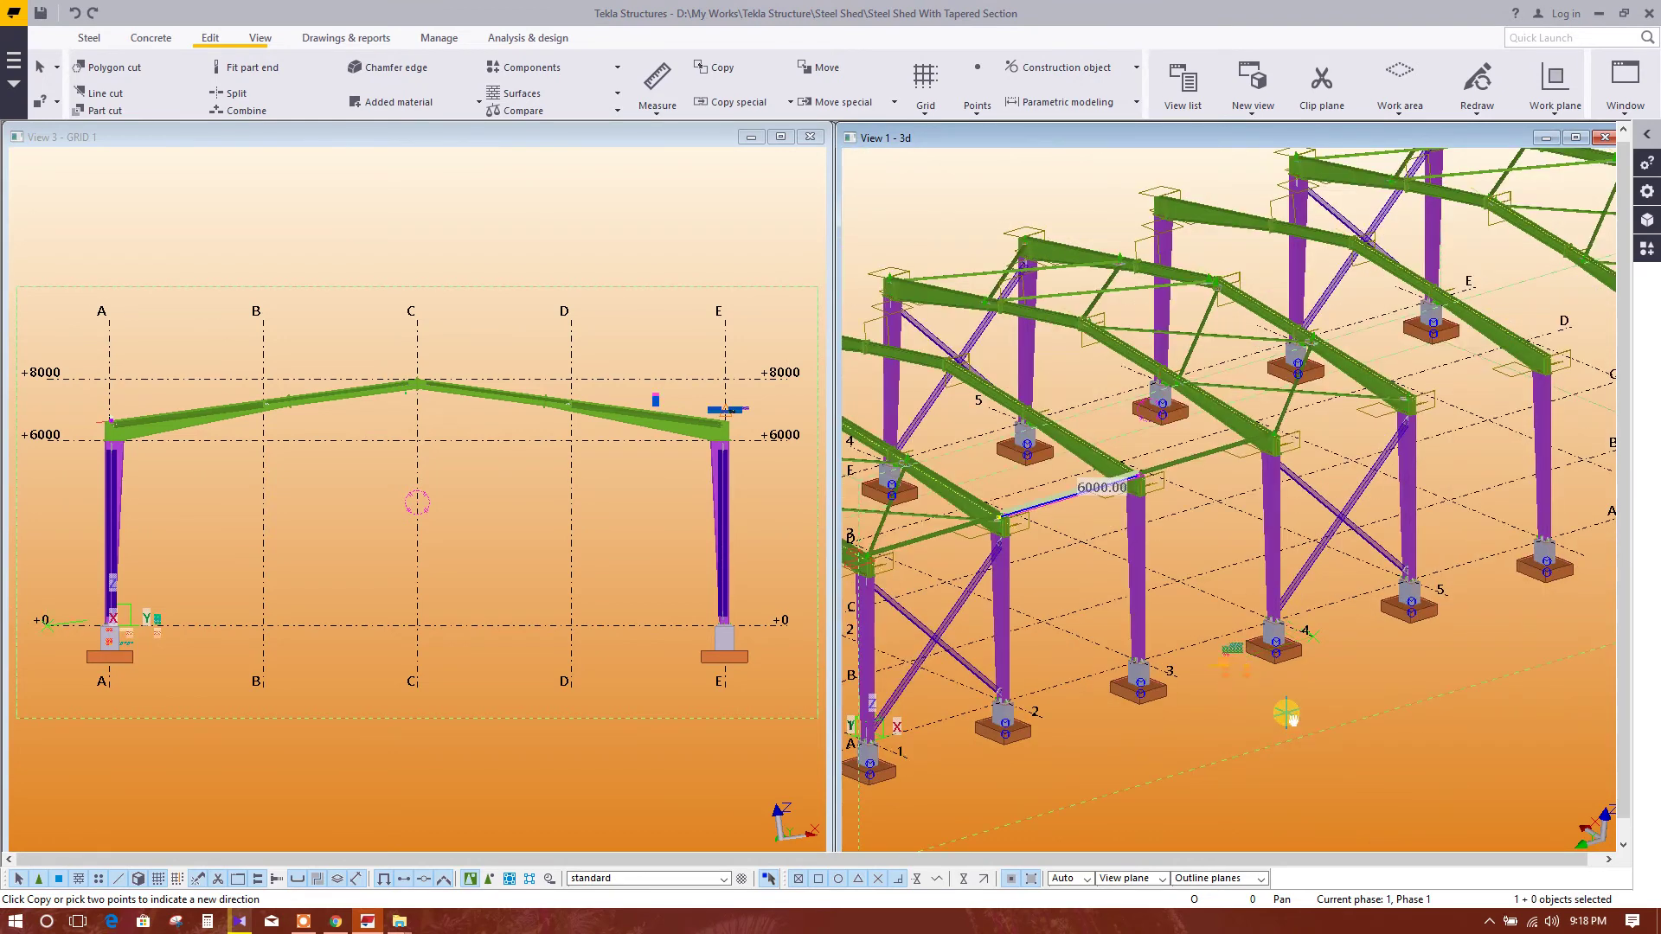
{"action": "middle_click_drag", "start_coordinate": [1287, 715], "coordinate": [1306, 698]}
{"action": "key", "text": "Escape"}
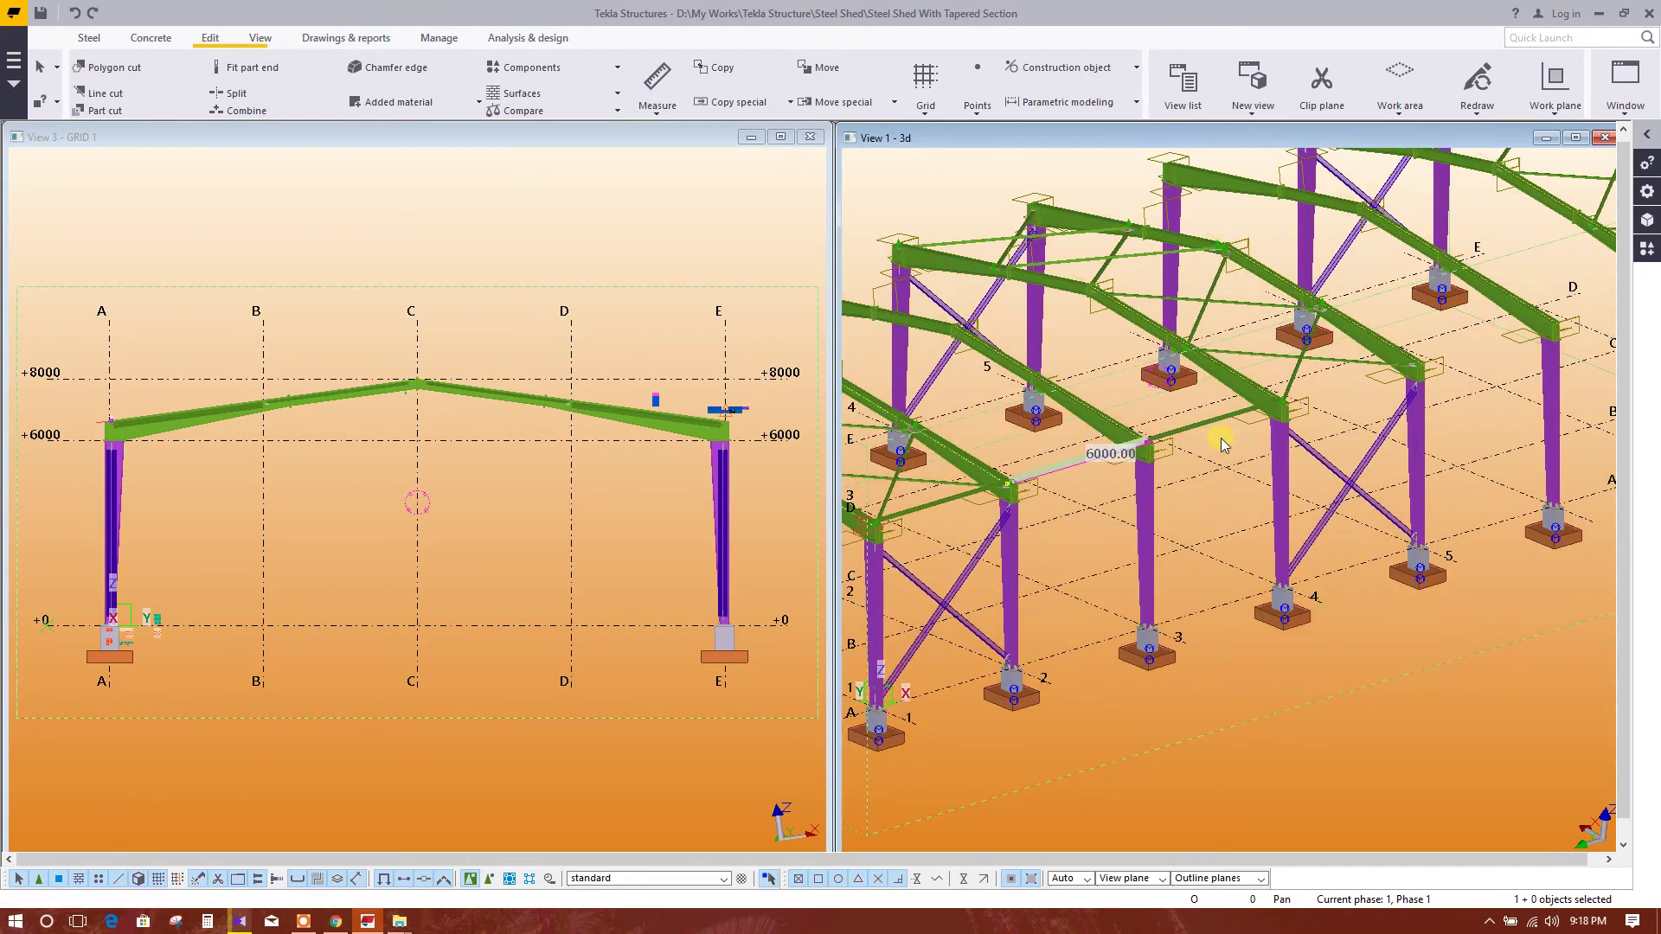
{"action": "scroll", "coordinate": [1217, 498], "scroll_direction": "up", "scroll_amount": 2}
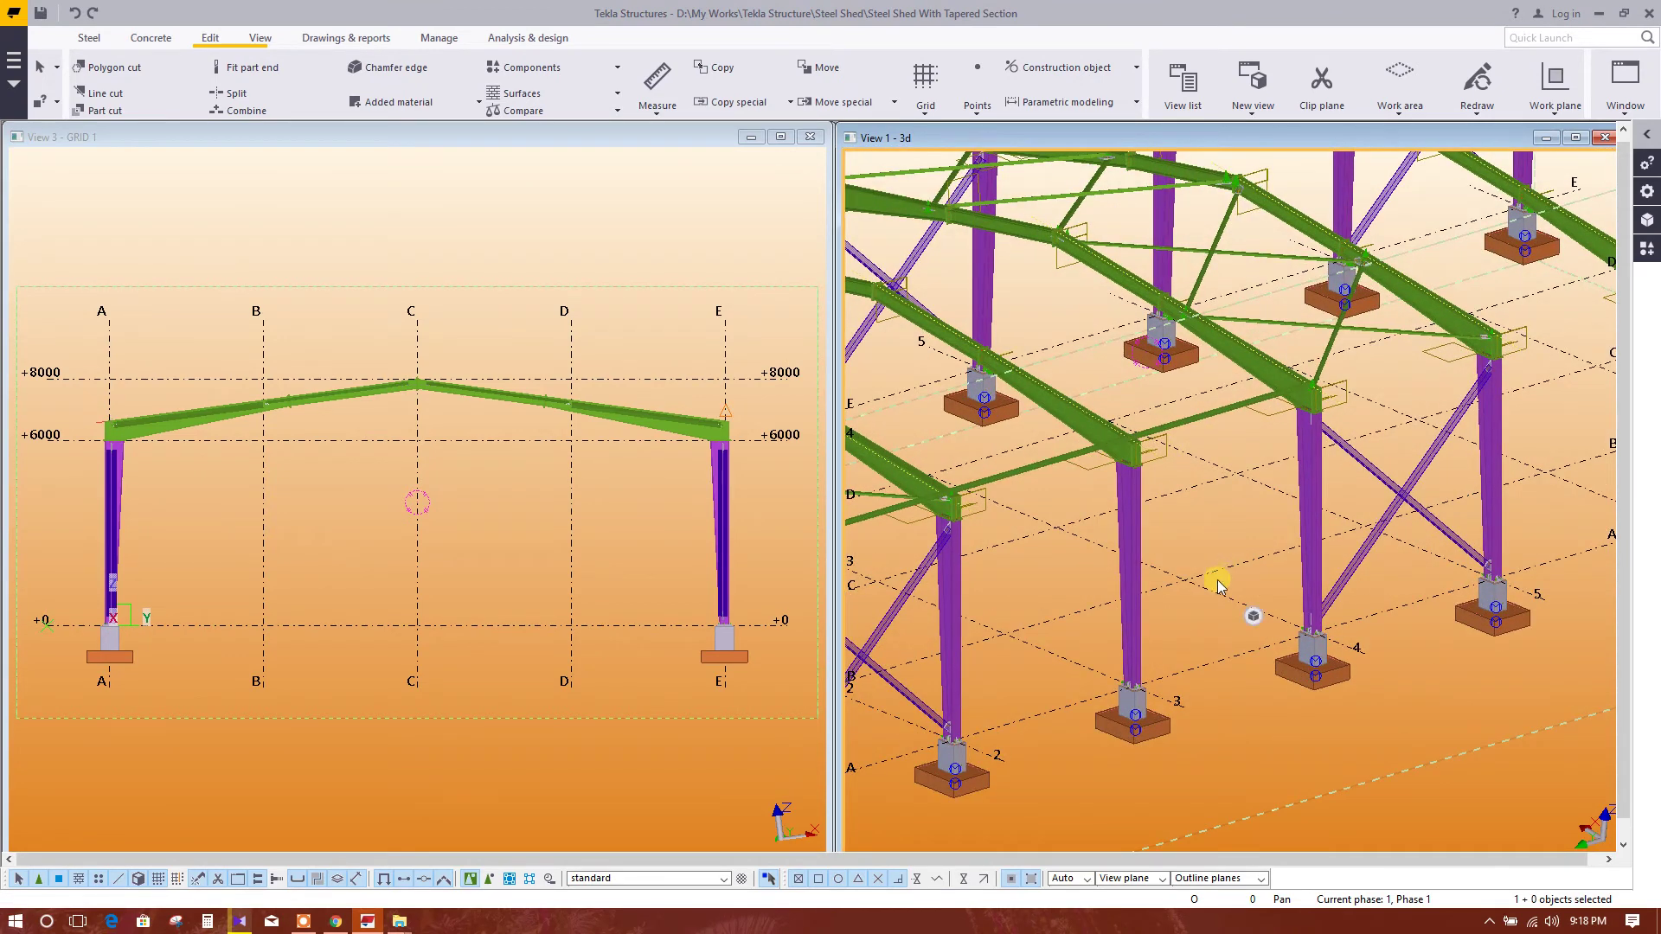
{"action": "scroll", "coordinate": [1217, 583], "scroll_direction": "down", "scroll_amount": 1}
{"action": "scroll", "coordinate": [1231, 538], "scroll_direction": "down", "scroll_amount": 1}
{"action": "scroll", "coordinate": [1194, 548], "scroll_direction": "up", "scroll_amount": 1}
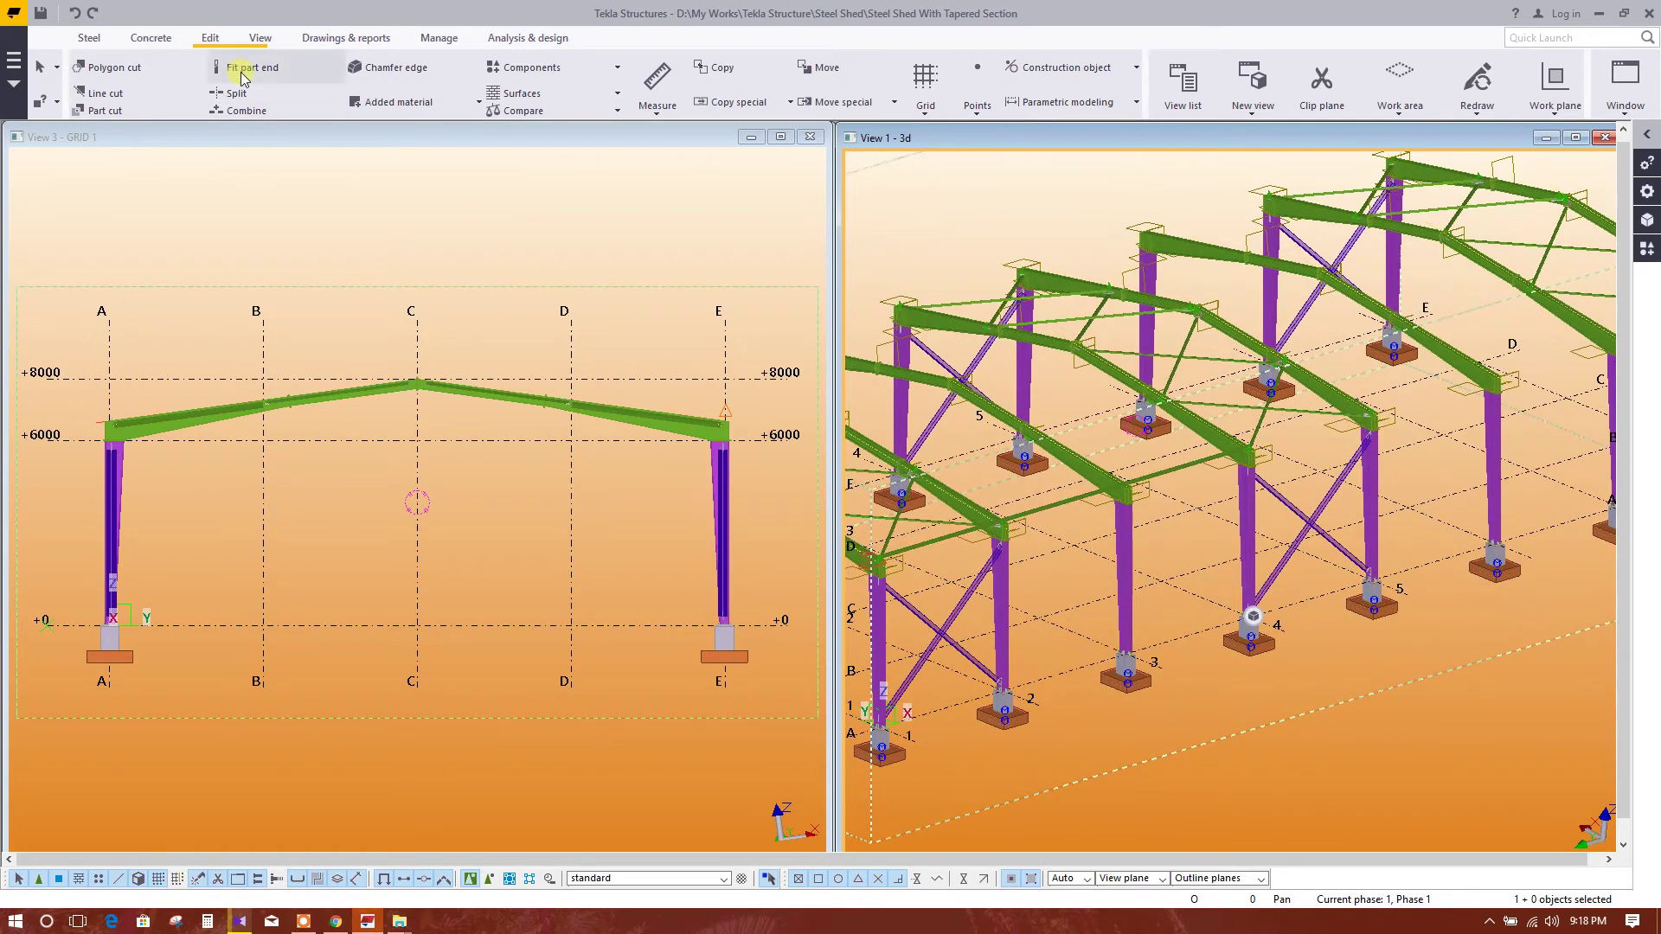
Undo the single copy, then linearly copy the purlin four times at dY -6000 spacing
{"action": "left_click", "coordinate": [76, 13]}
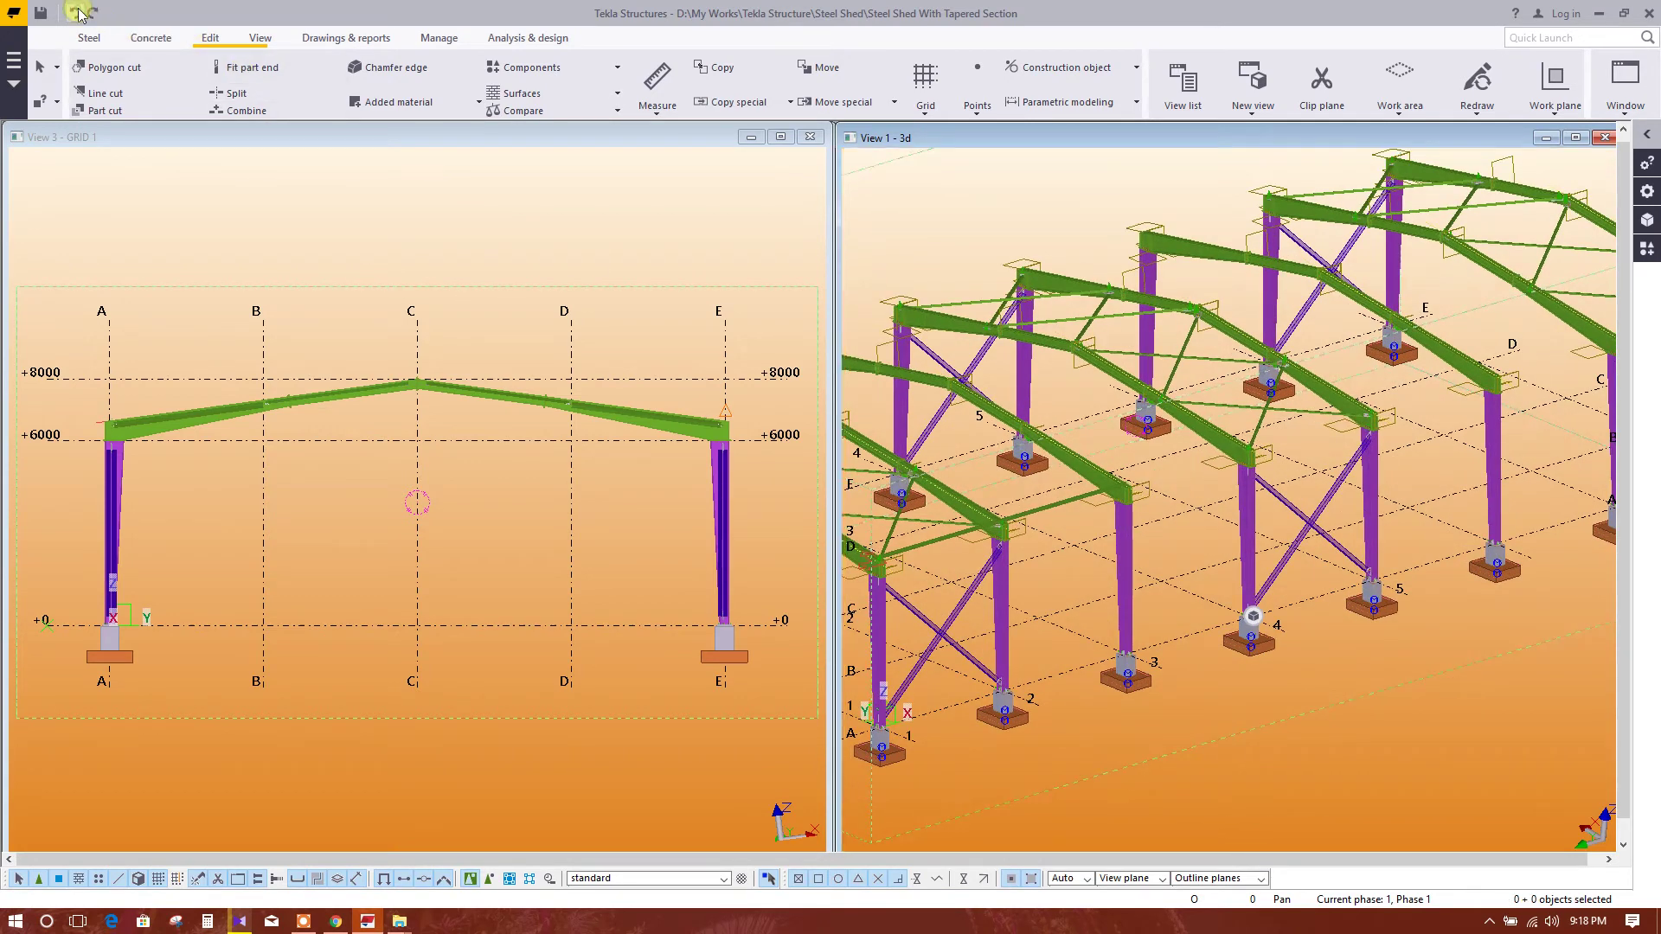
{"action": "left_click", "coordinate": [1044, 510]}
{"action": "left_click", "coordinate": [749, 102]}
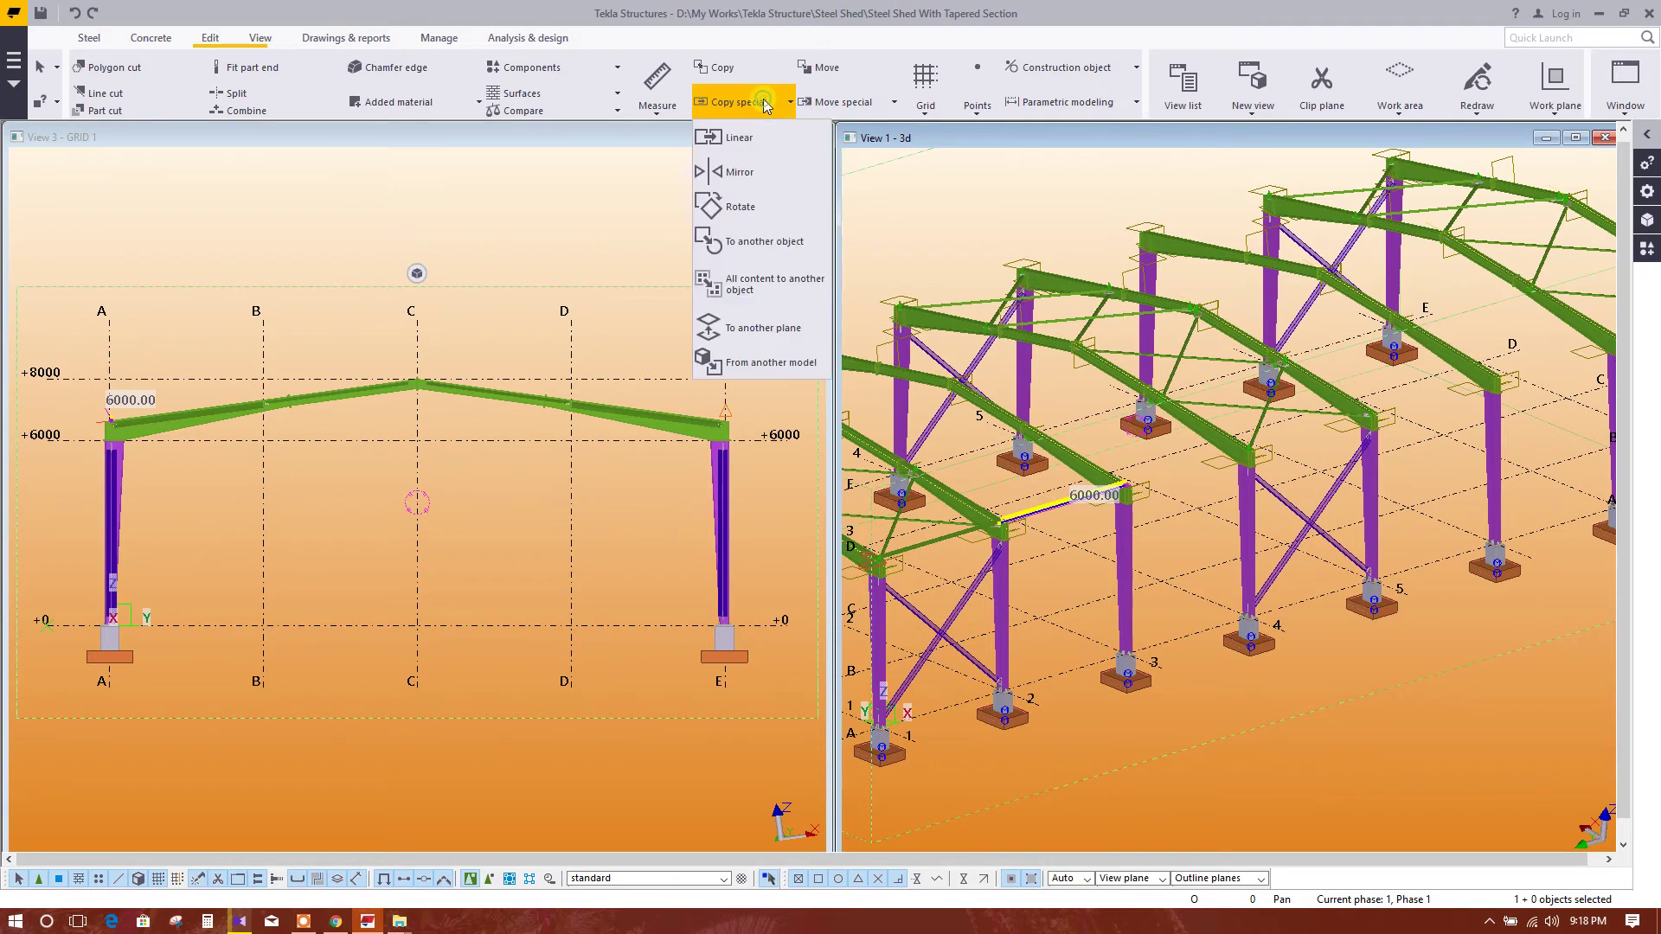
{"action": "left_click", "coordinate": [766, 144]}
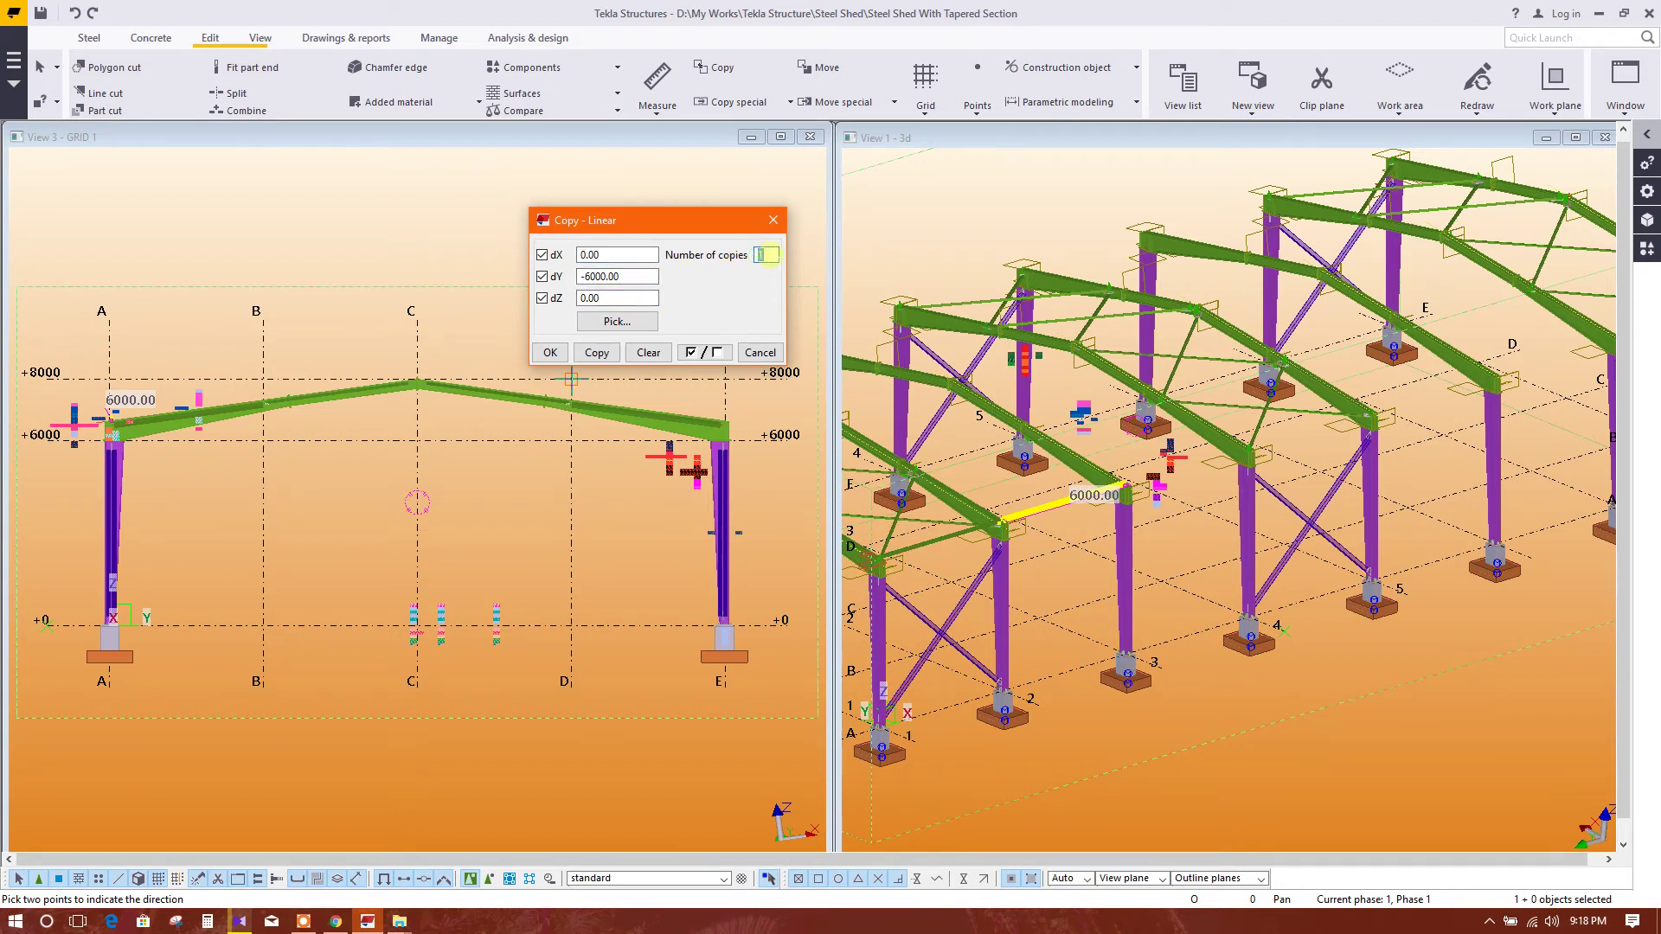
{"action": "left_click", "coordinate": [619, 355]}
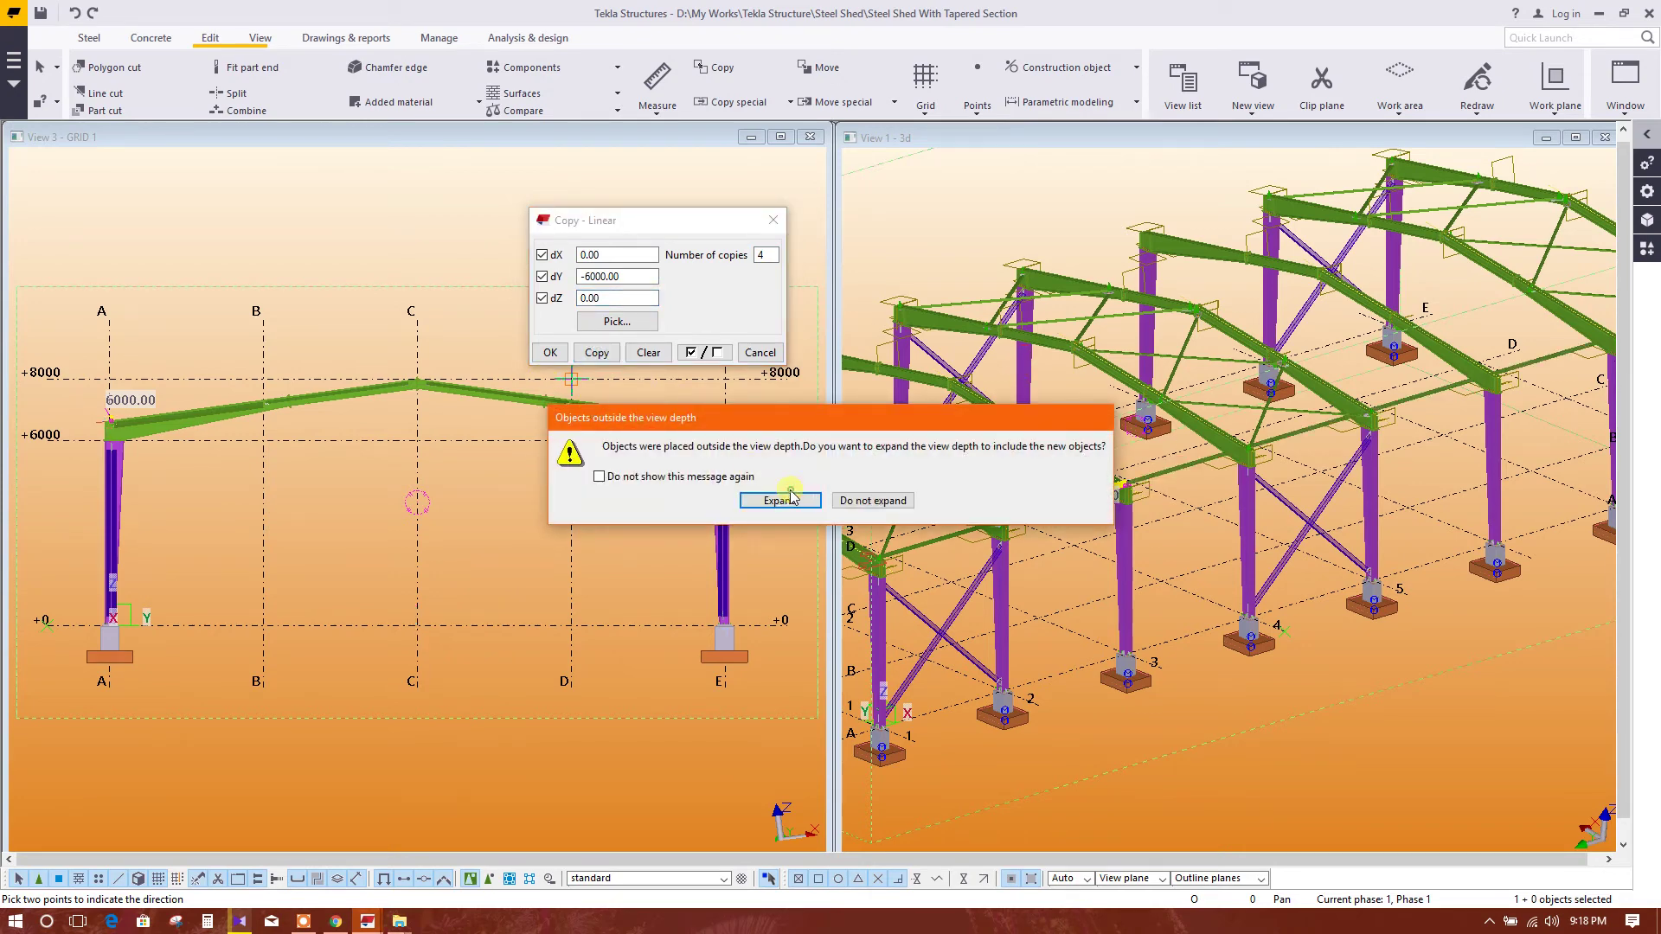
{"action": "left_click", "coordinate": [800, 506]}
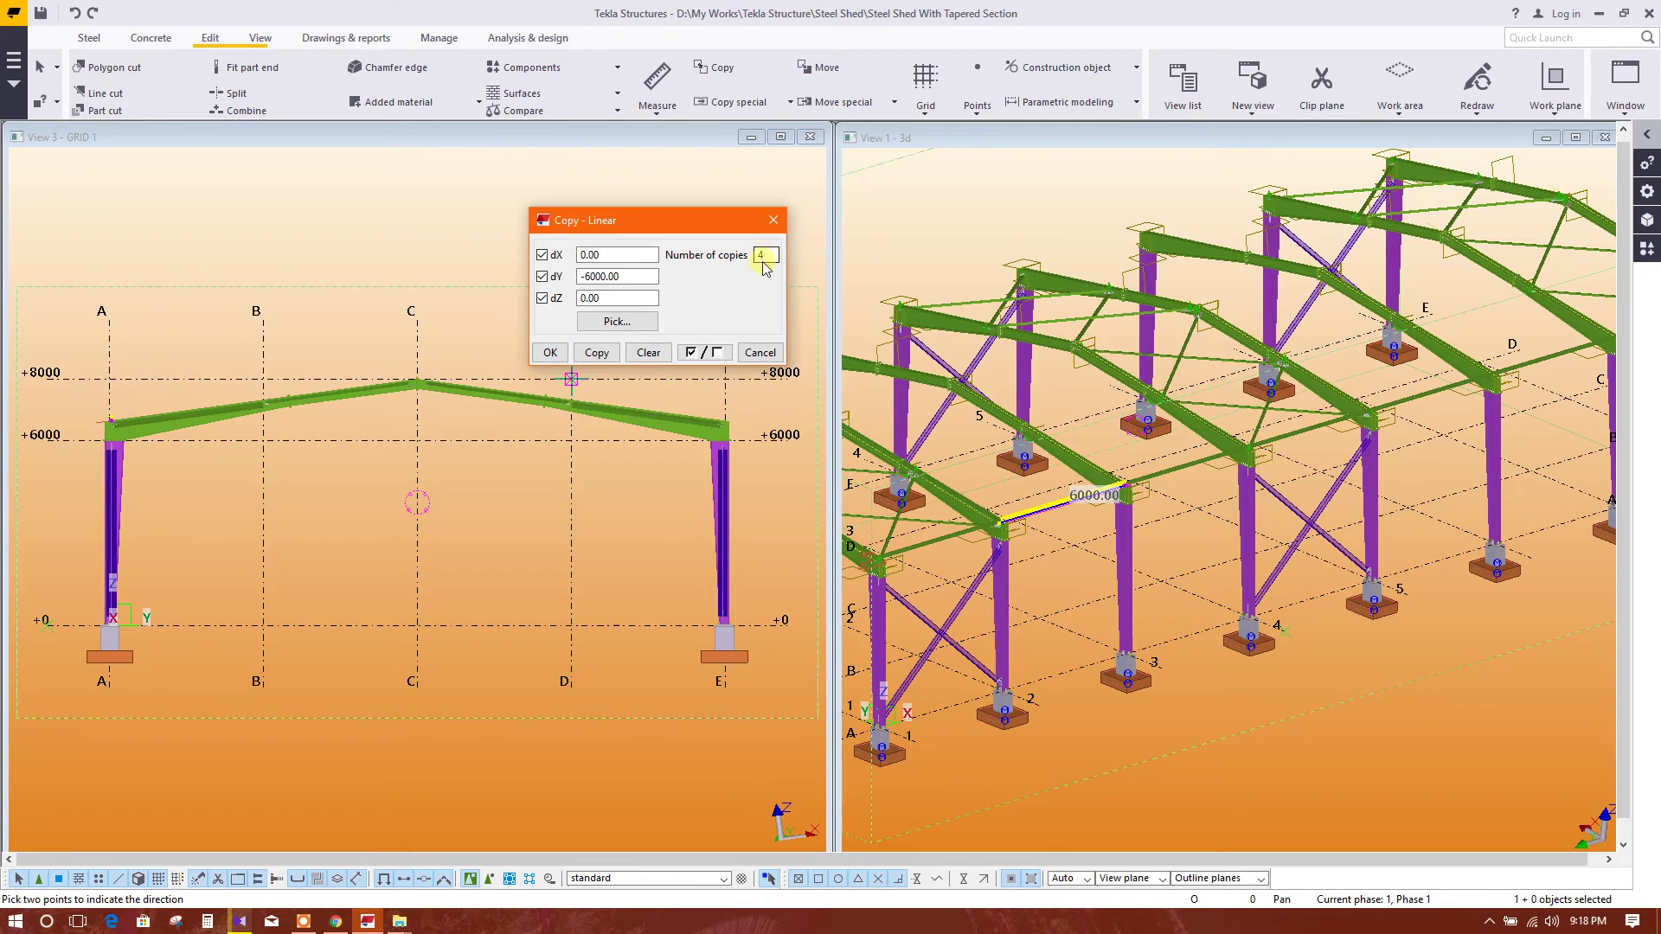
{"action": "left_click", "coordinate": [563, 350]}
{"action": "middle_click_drag", "start_coordinate": [1462, 463], "coordinate": [1306, 536]}
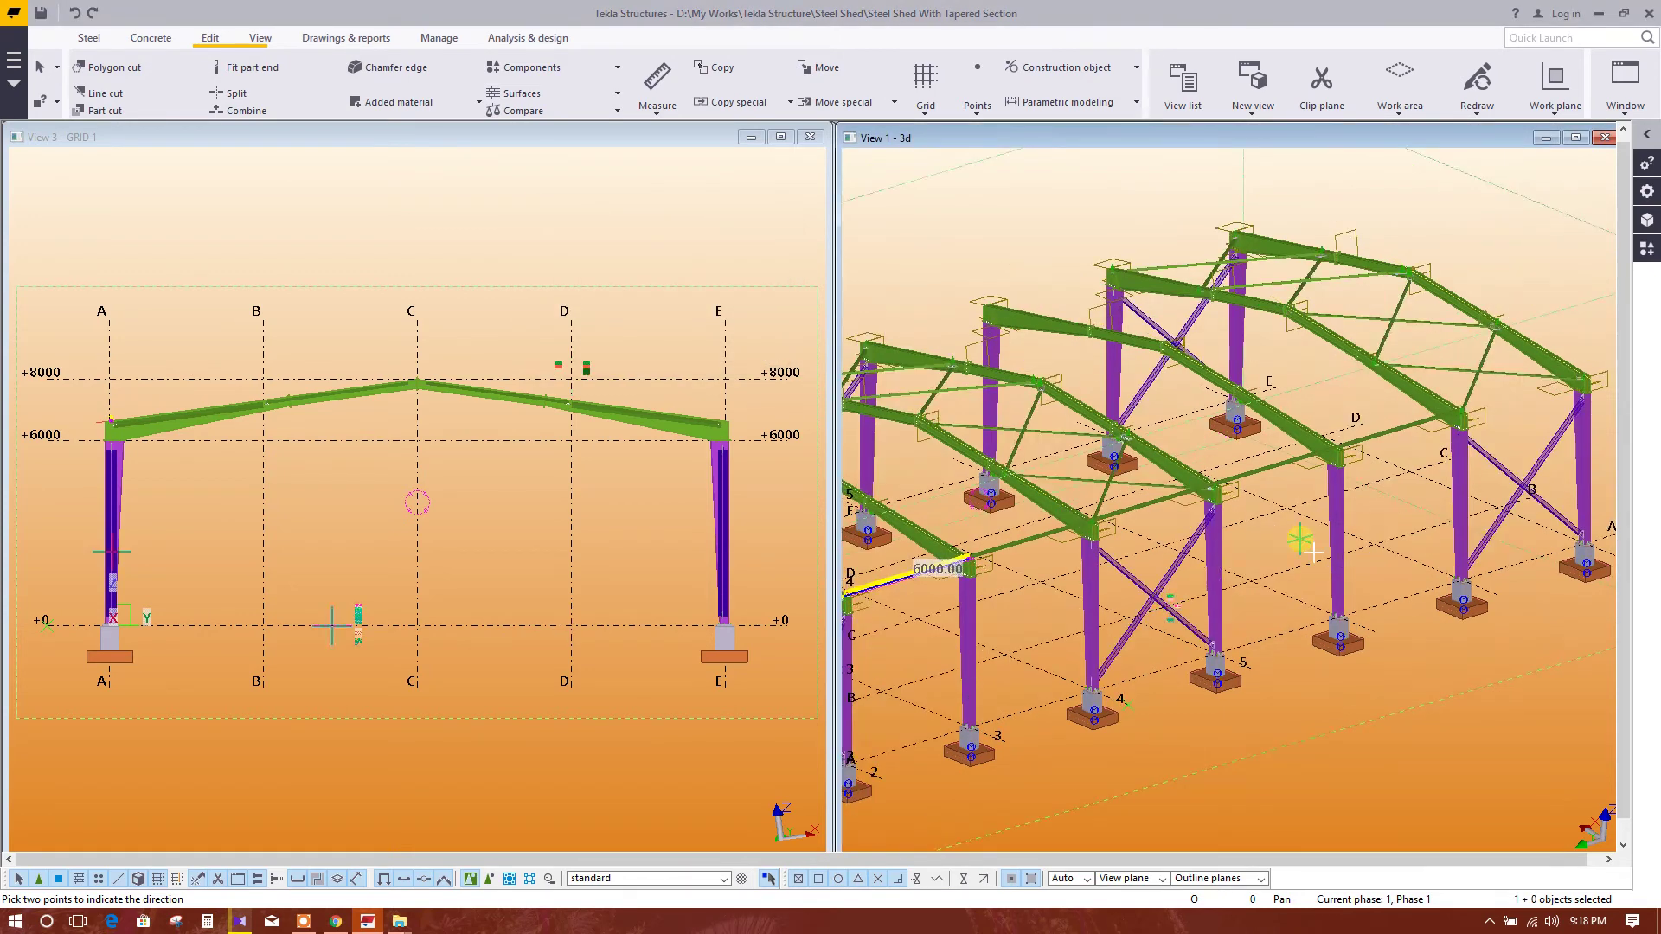
{"action": "scroll", "coordinate": [1077, 625], "scroll_direction": "up", "scroll_amount": 1}
{"action": "scroll", "coordinate": [1103, 578], "scroll_direction": "up", "scroll_amount": 1}
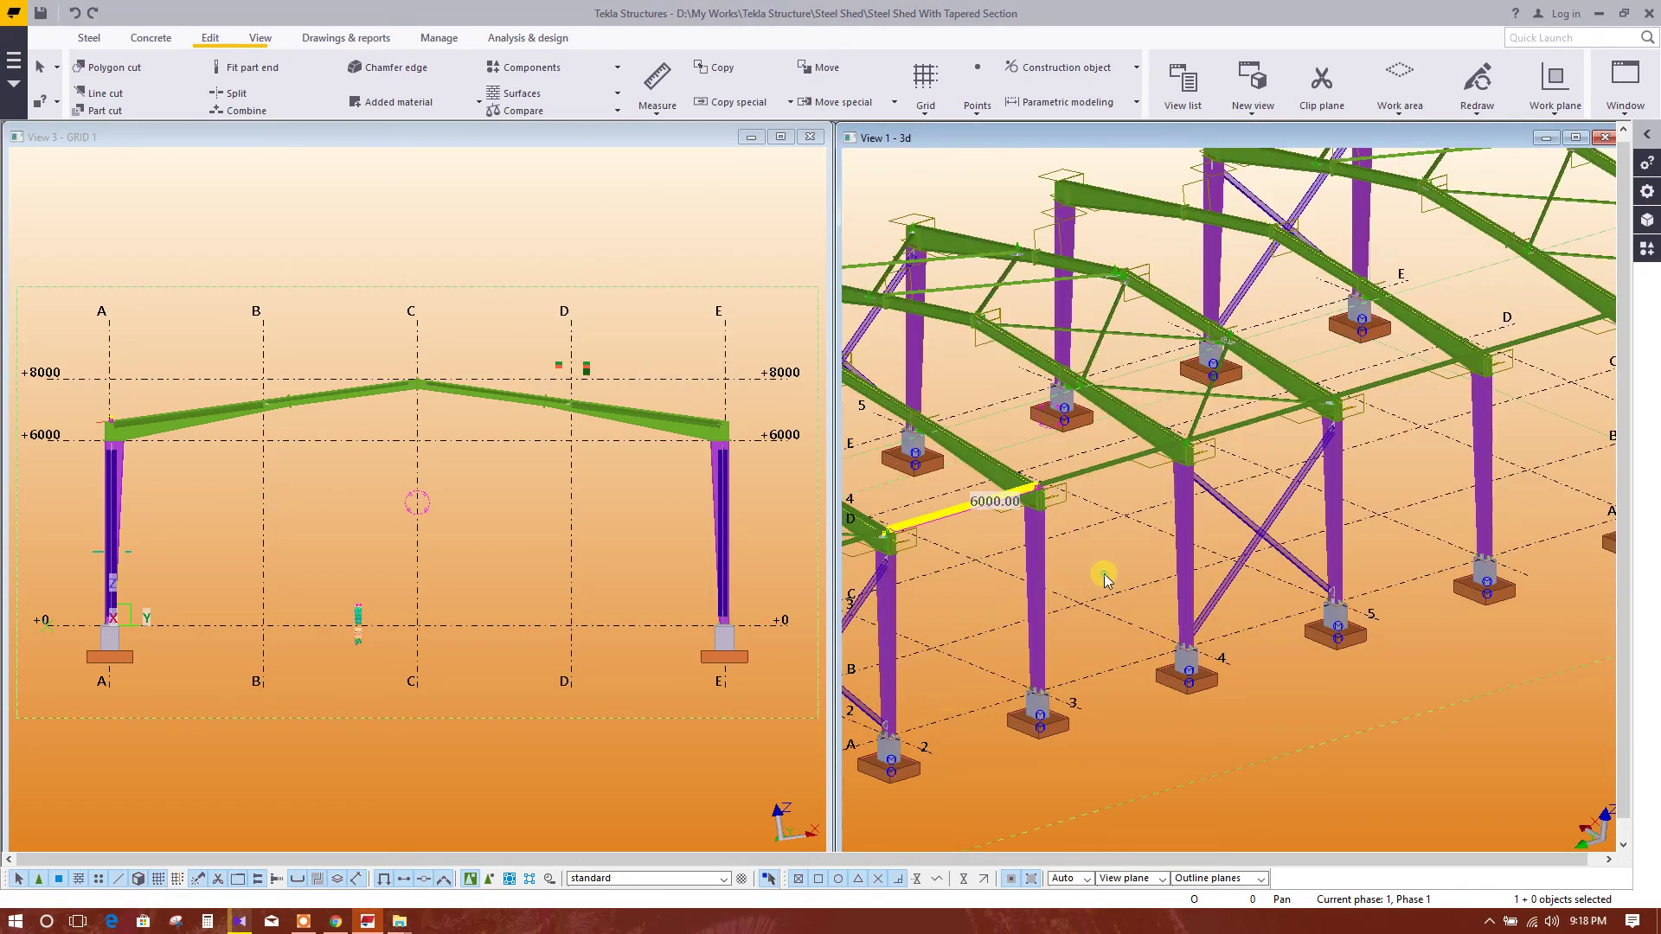
{"action": "middle_click_drag", "start_coordinate": [1264, 658], "coordinate": [1286, 624], "text": "ctrl"}
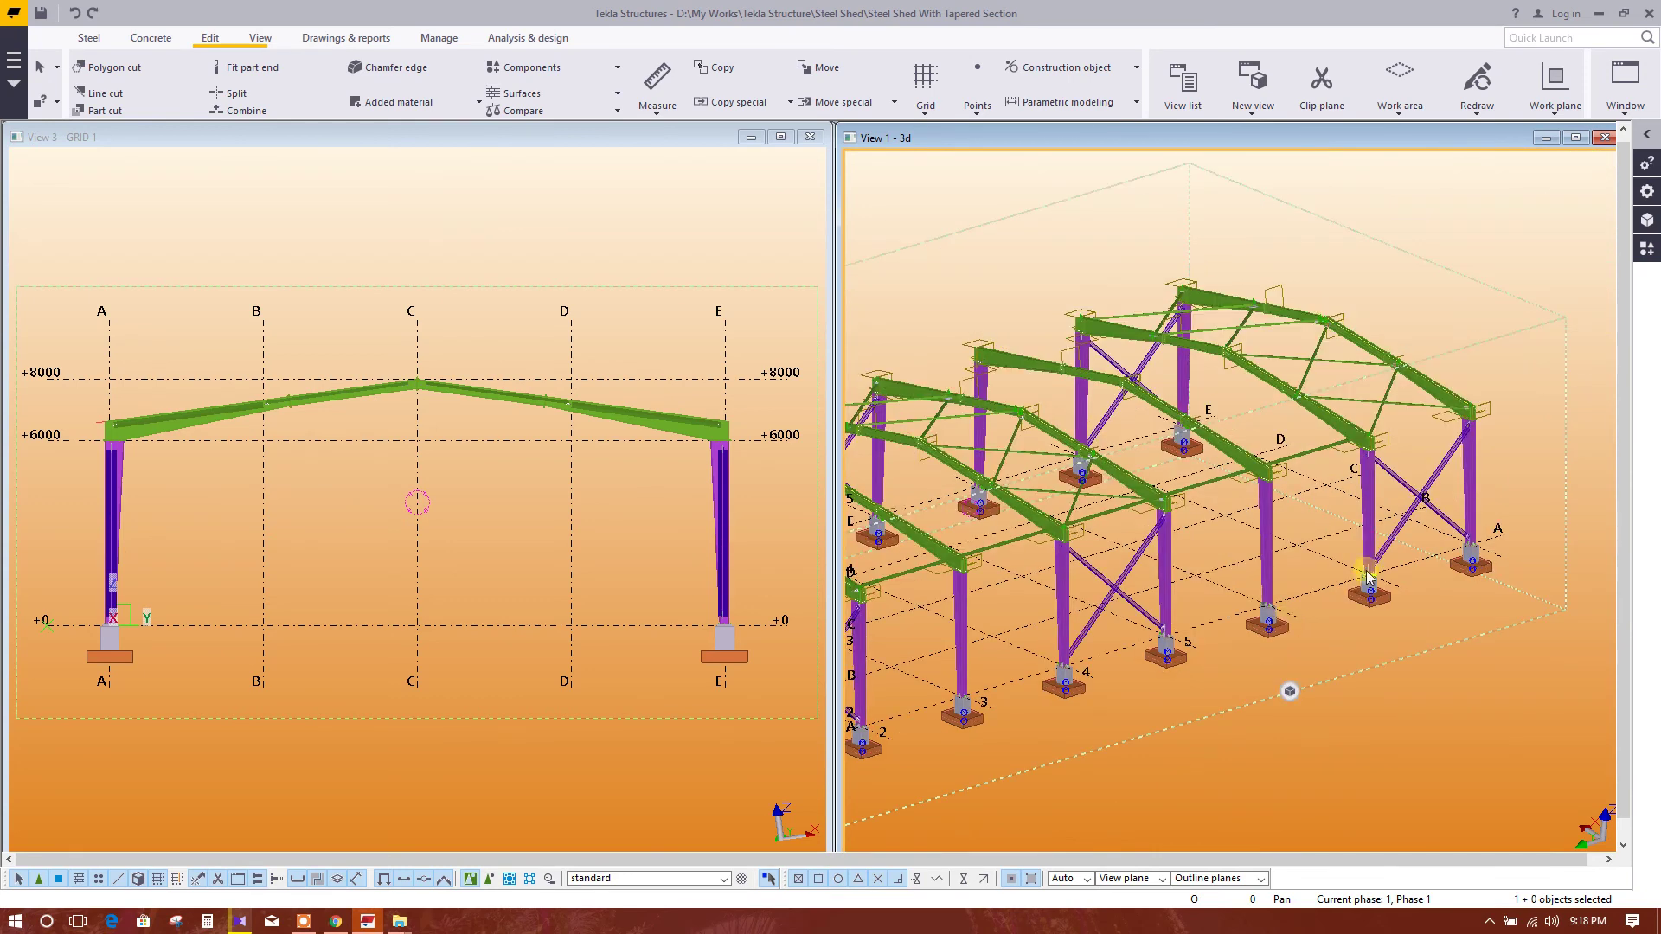
Select the 6150 mm purlin near grid D and start copying it
{"action": "scroll", "coordinate": [1367, 578], "scroll_direction": "up", "scroll_amount": 3}
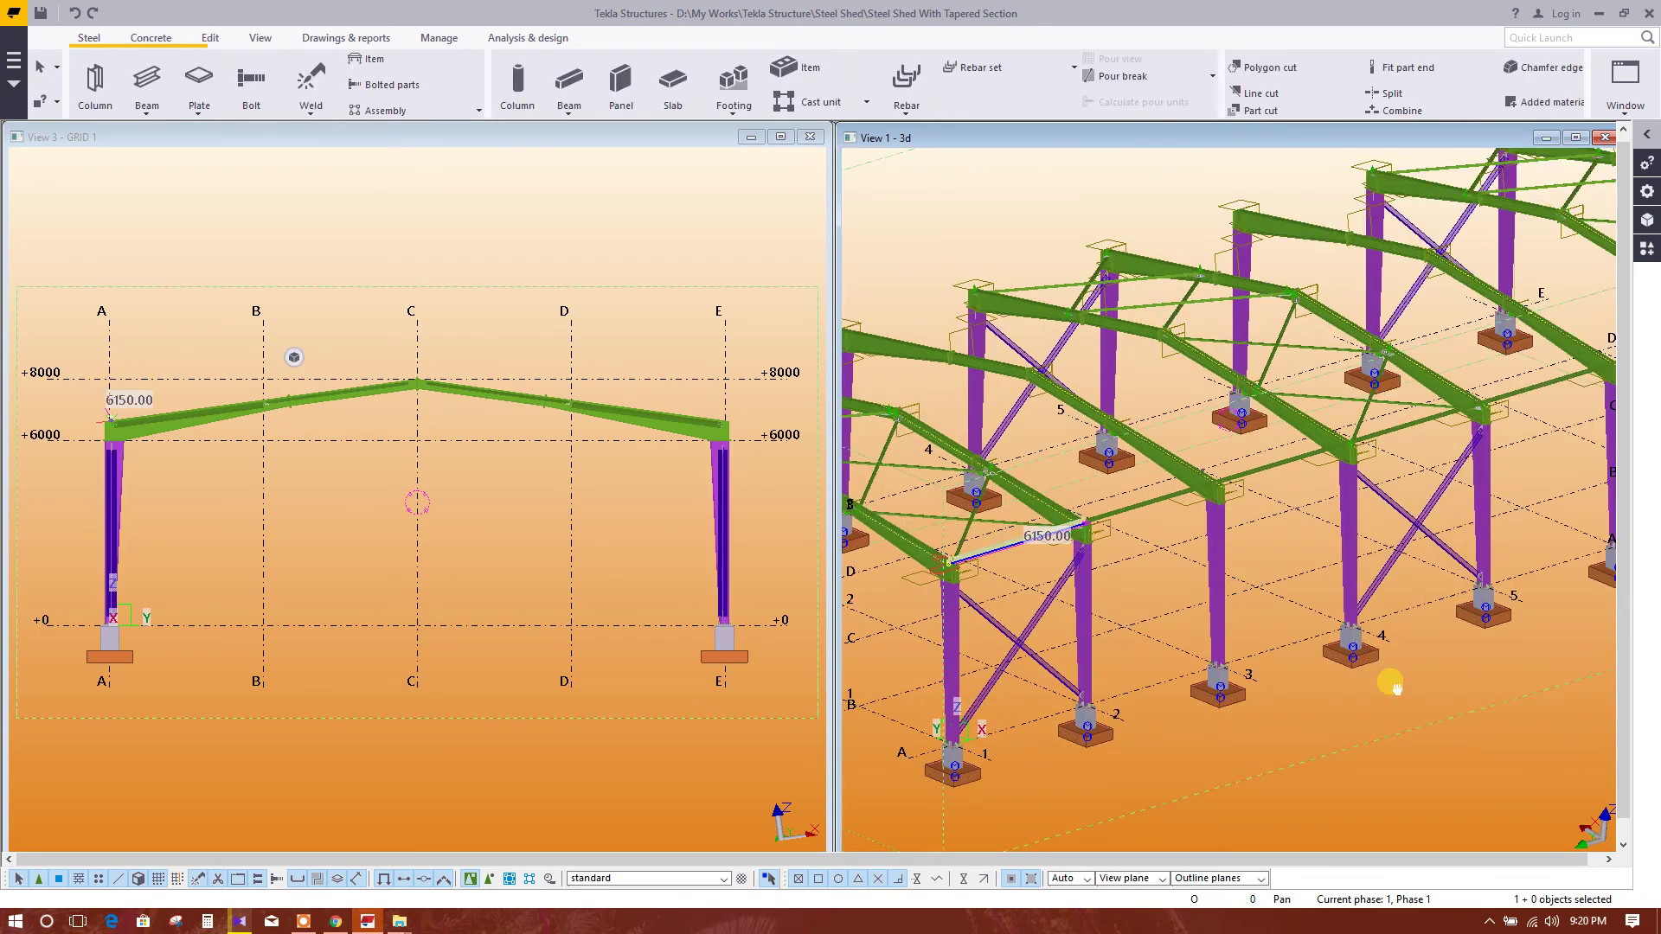
{"action": "middle_click_drag", "start_coordinate": [1390, 684], "coordinate": [1315, 426]}
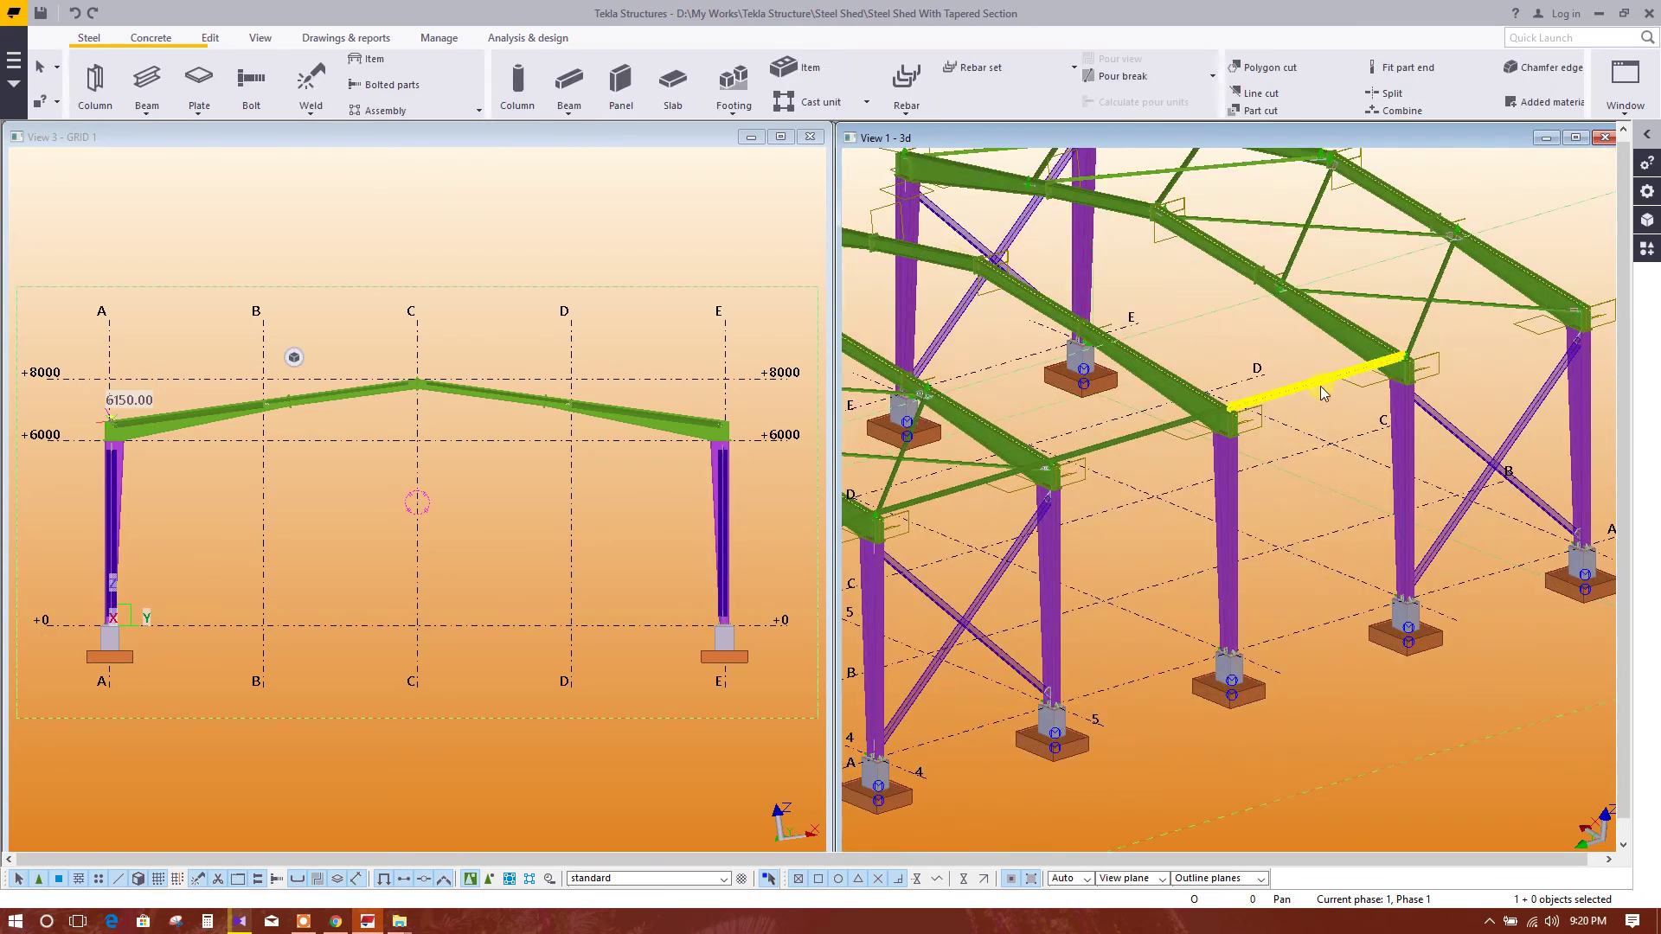
{"action": "left_click", "coordinate": [1321, 393]}
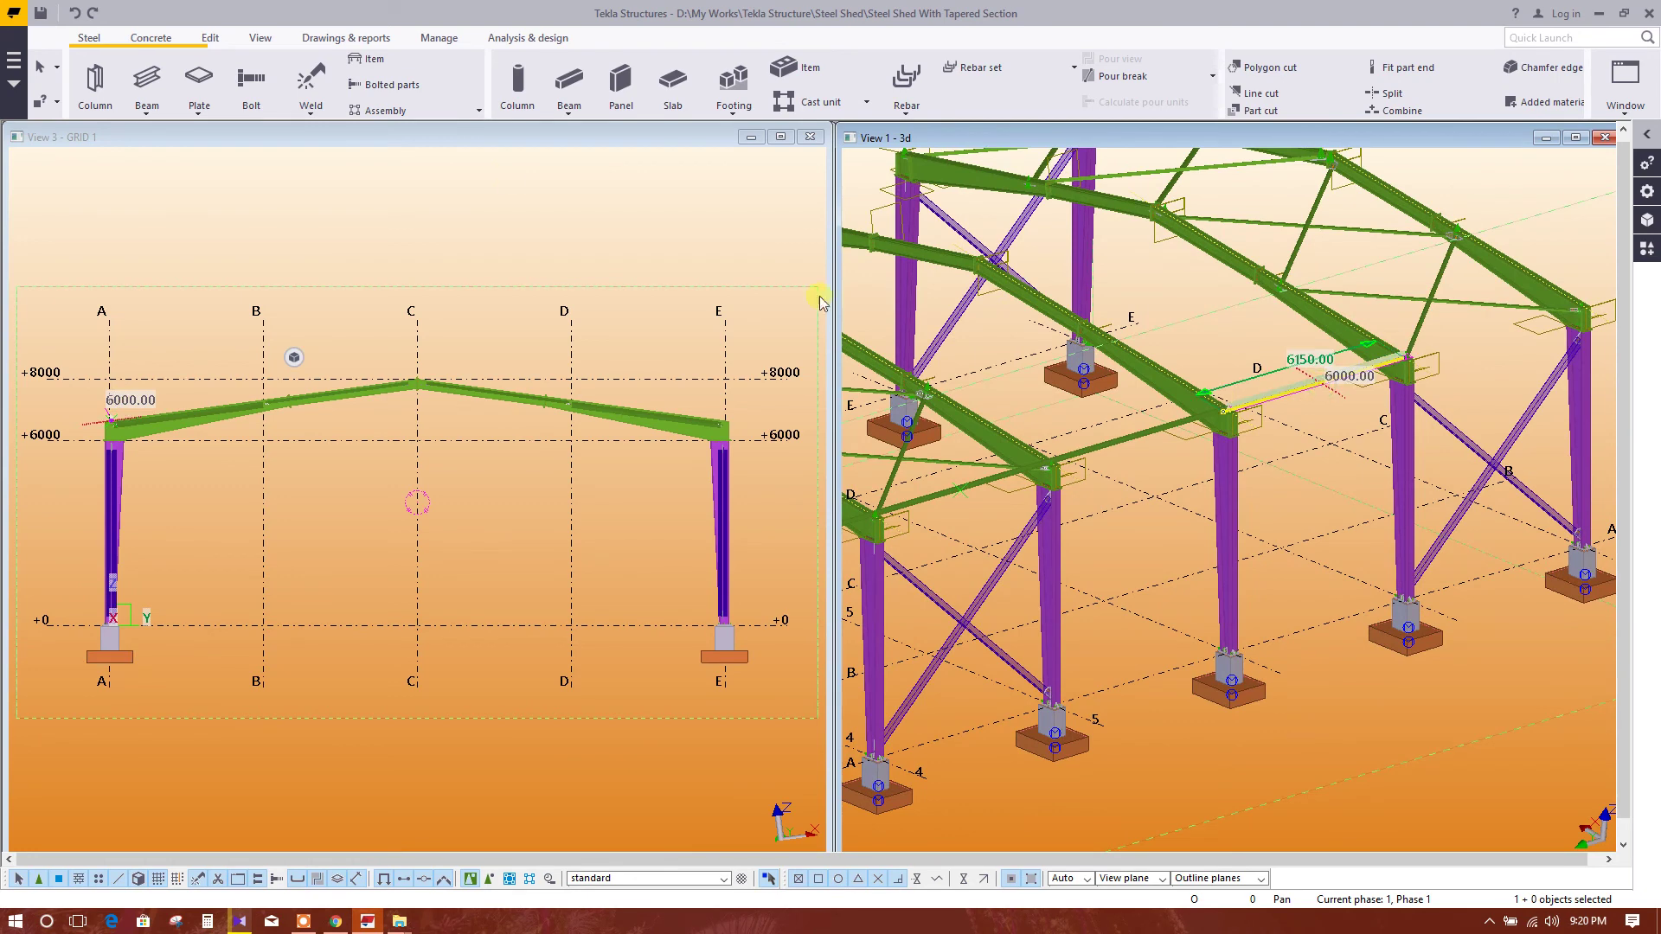
{"action": "left_click", "coordinate": [214, 38]}
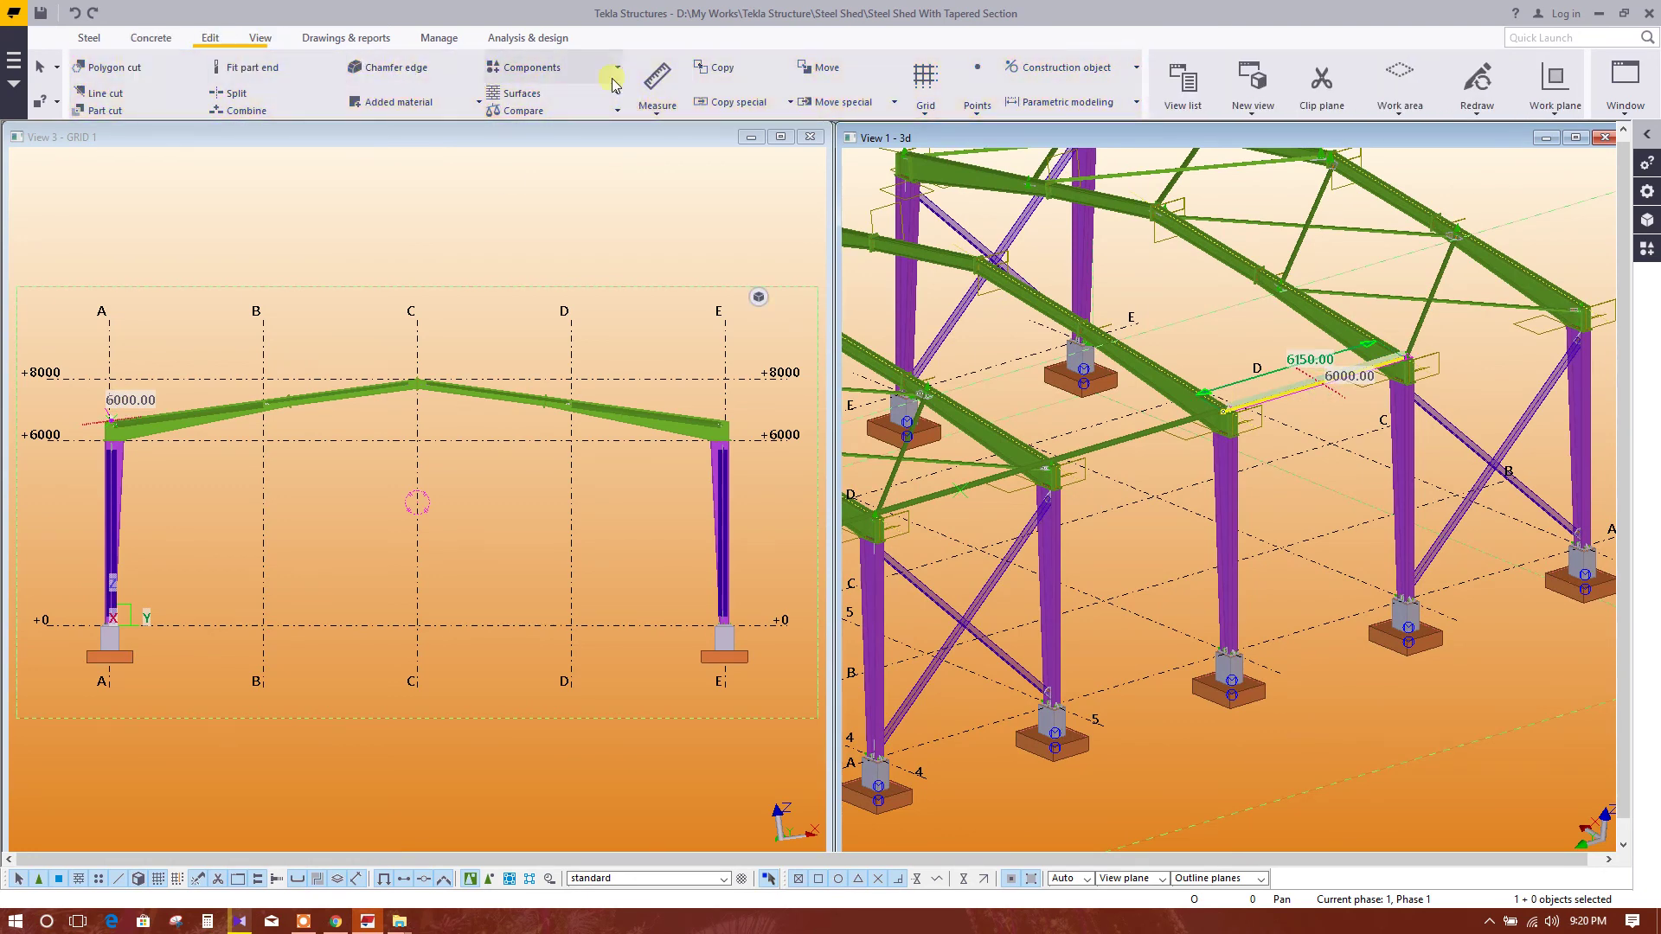
{"action": "left_click", "coordinate": [723, 67]}
{"action": "scroll", "coordinate": [1181, 404], "scroll_direction": "up", "scroll_amount": 2}
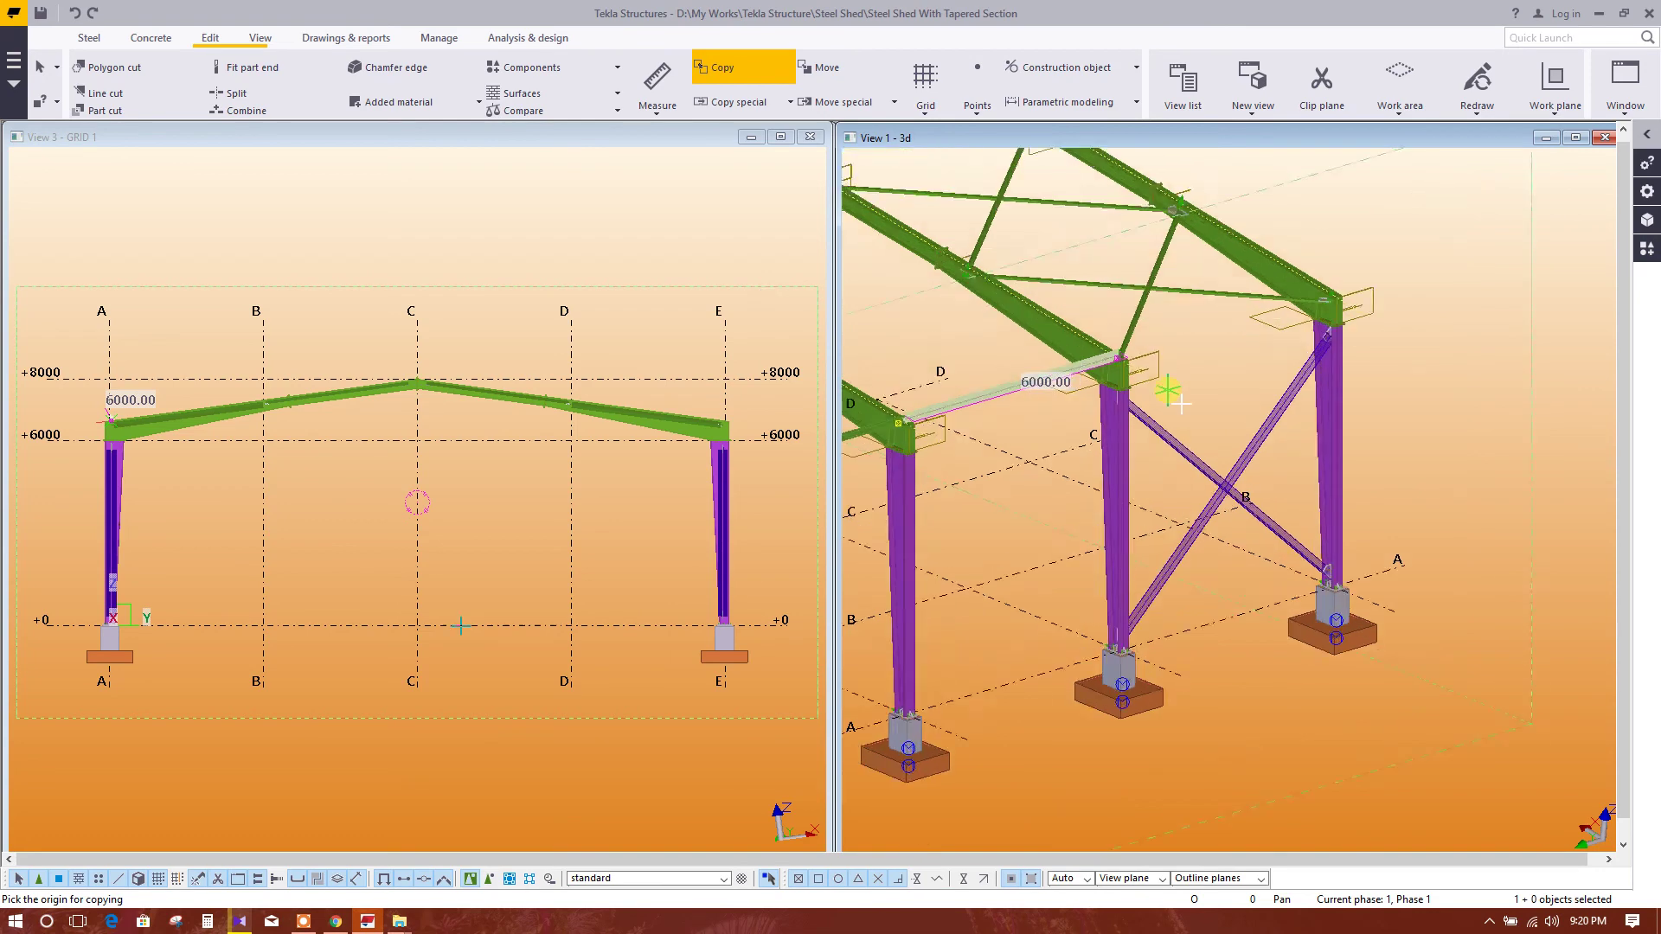
{"action": "scroll", "coordinate": [1181, 404], "scroll_direction": "up", "scroll_amount": 1}
{"action": "scroll", "coordinate": [1160, 372], "scroll_direction": "up", "scroll_amount": 1}
{"action": "scroll", "coordinate": [1163, 374], "scroll_direction": "up", "scroll_amount": 1}
{"action": "scroll", "coordinate": [1133, 346], "scroll_direction": "up", "scroll_amount": 1}
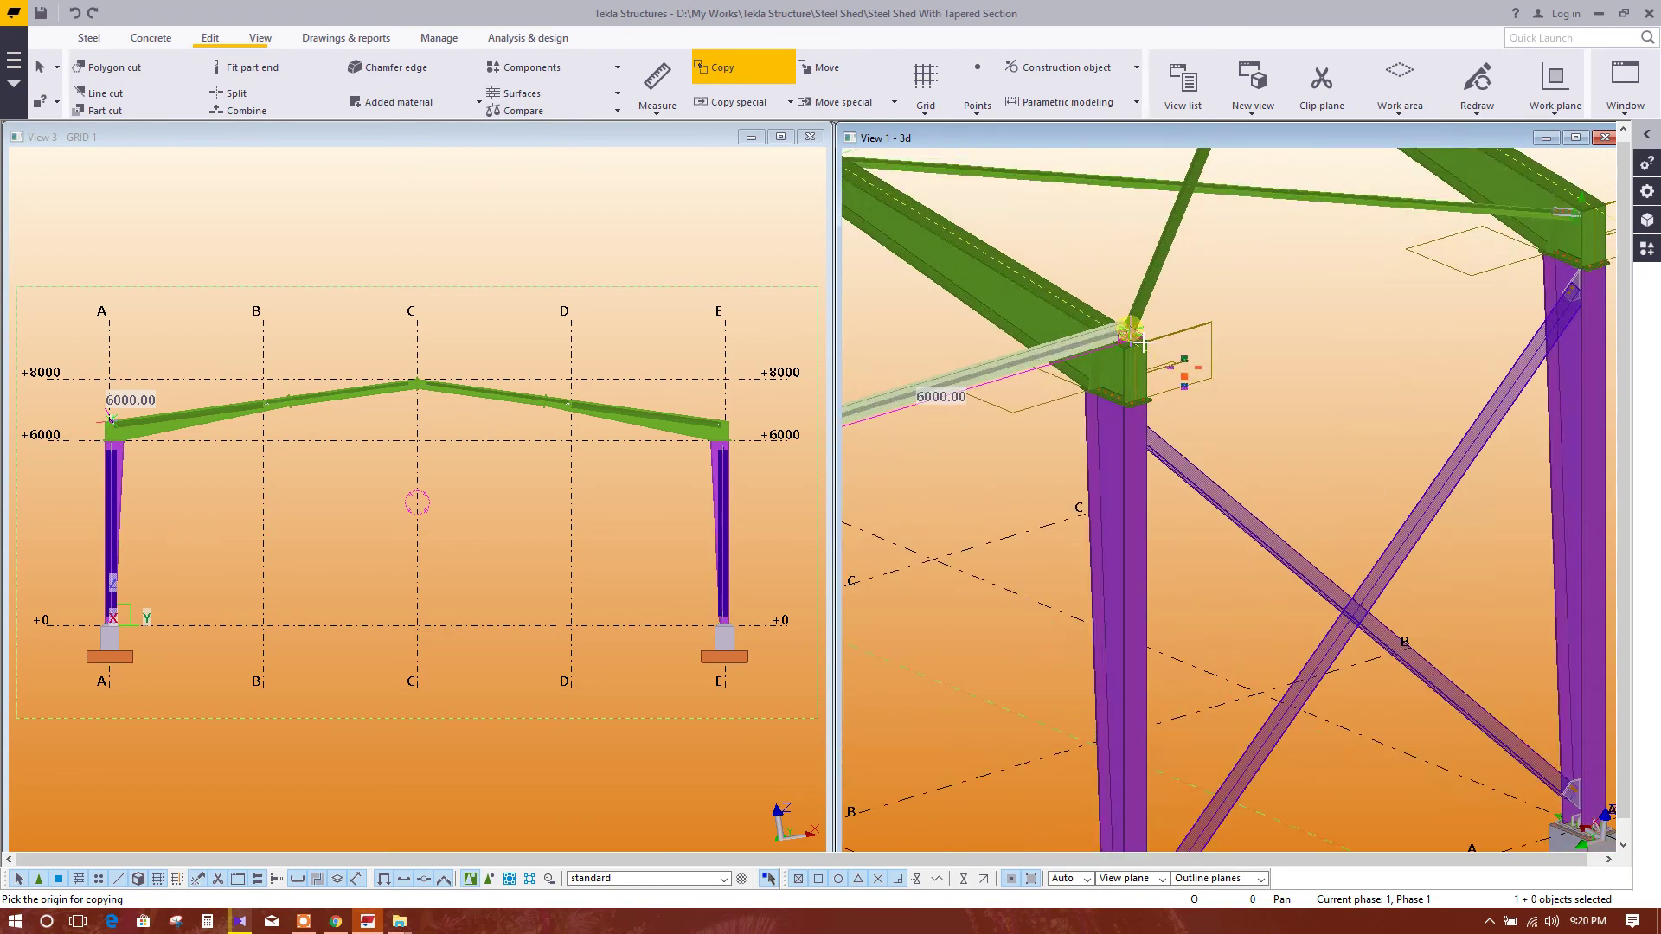
{"action": "scroll", "coordinate": [1142, 345], "scroll_direction": "up", "scroll_amount": 1}
{"action": "scroll", "coordinate": [1144, 350], "scroll_direction": "up", "scroll_amount": 1}
{"action": "scroll", "coordinate": [1151, 392], "scroll_direction": "up", "scroll_amount": 2}
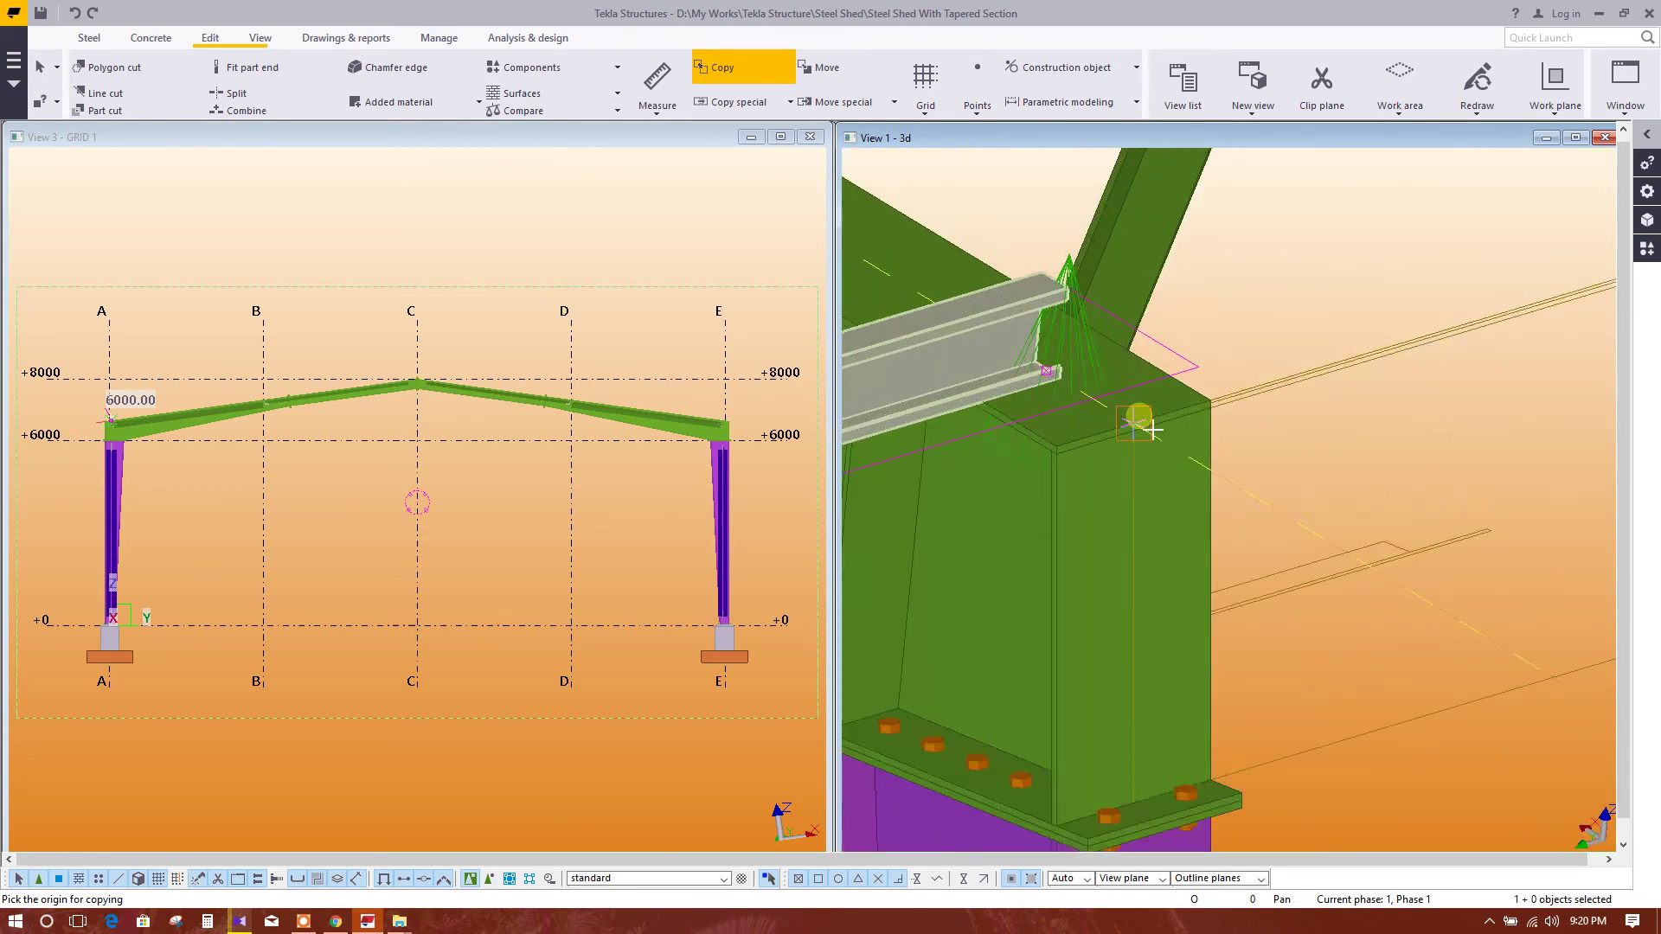
Pick the beam-column joint as origin and place the copy at the rafter joint
{"action": "left_click", "coordinate": [1136, 430]}
{"action": "scroll", "coordinate": [1175, 582], "scroll_direction": "down", "scroll_amount": 1}
{"action": "scroll", "coordinate": [1159, 566], "scroll_direction": "down", "scroll_amount": 2}
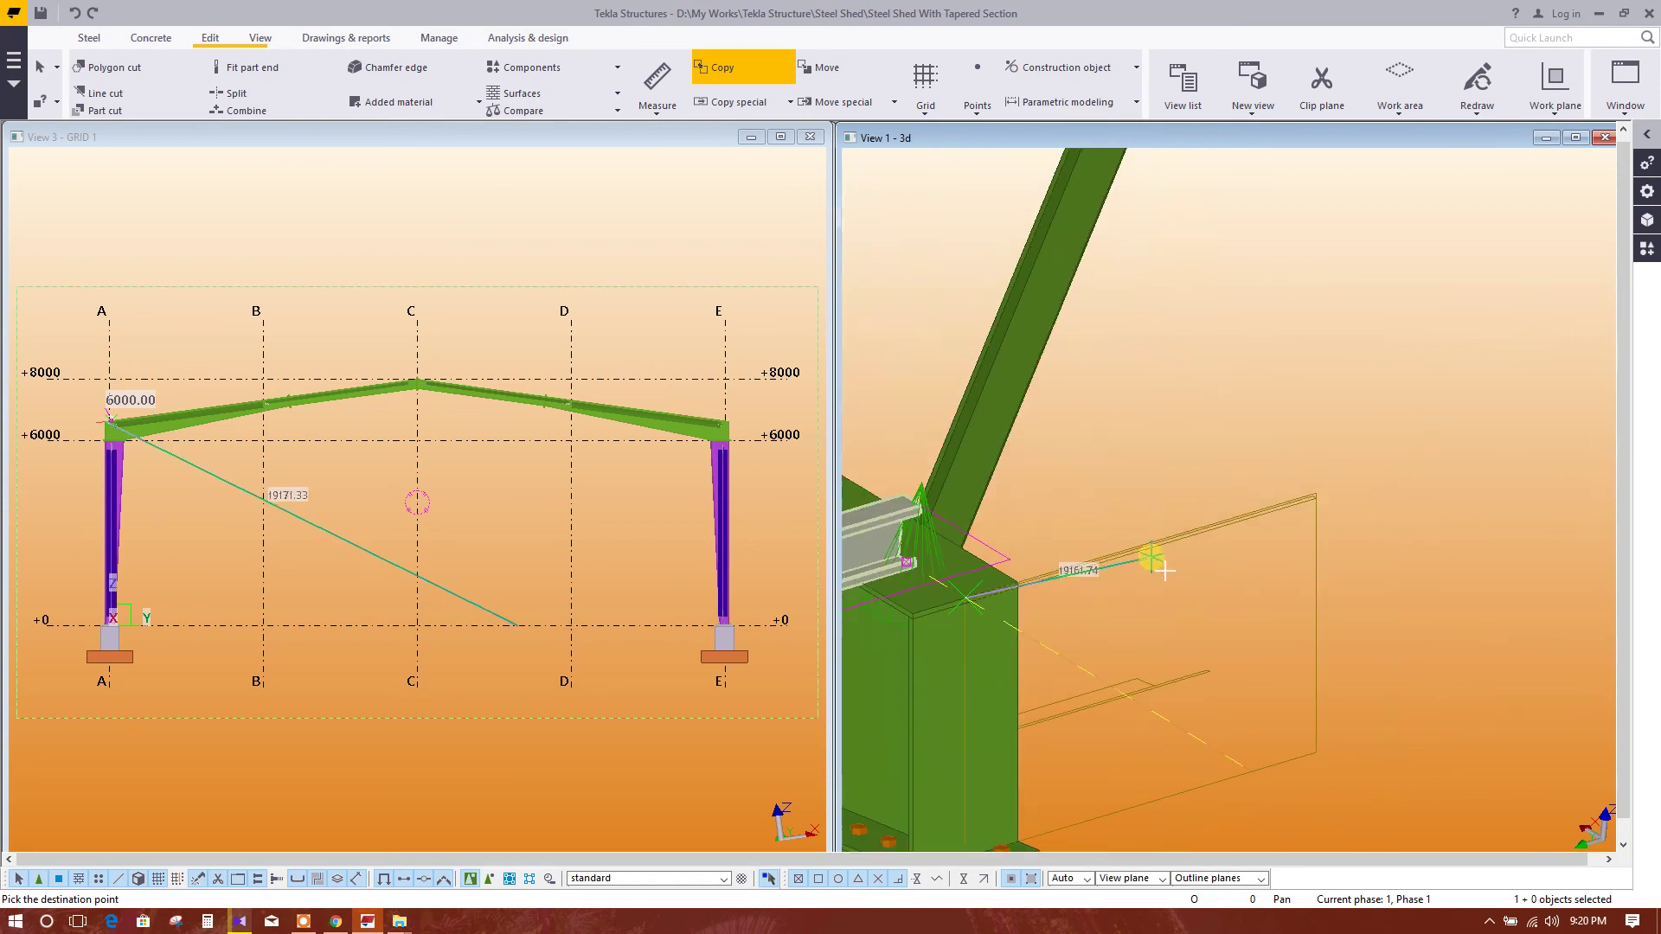
{"action": "scroll", "coordinate": [1113, 594], "scroll_direction": "down", "scroll_amount": 1}
{"action": "scroll", "coordinate": [1401, 501], "scroll_direction": "up", "scroll_amount": 3}
{"action": "scroll", "coordinate": [1260, 562], "scroll_direction": "down", "scroll_amount": 2}
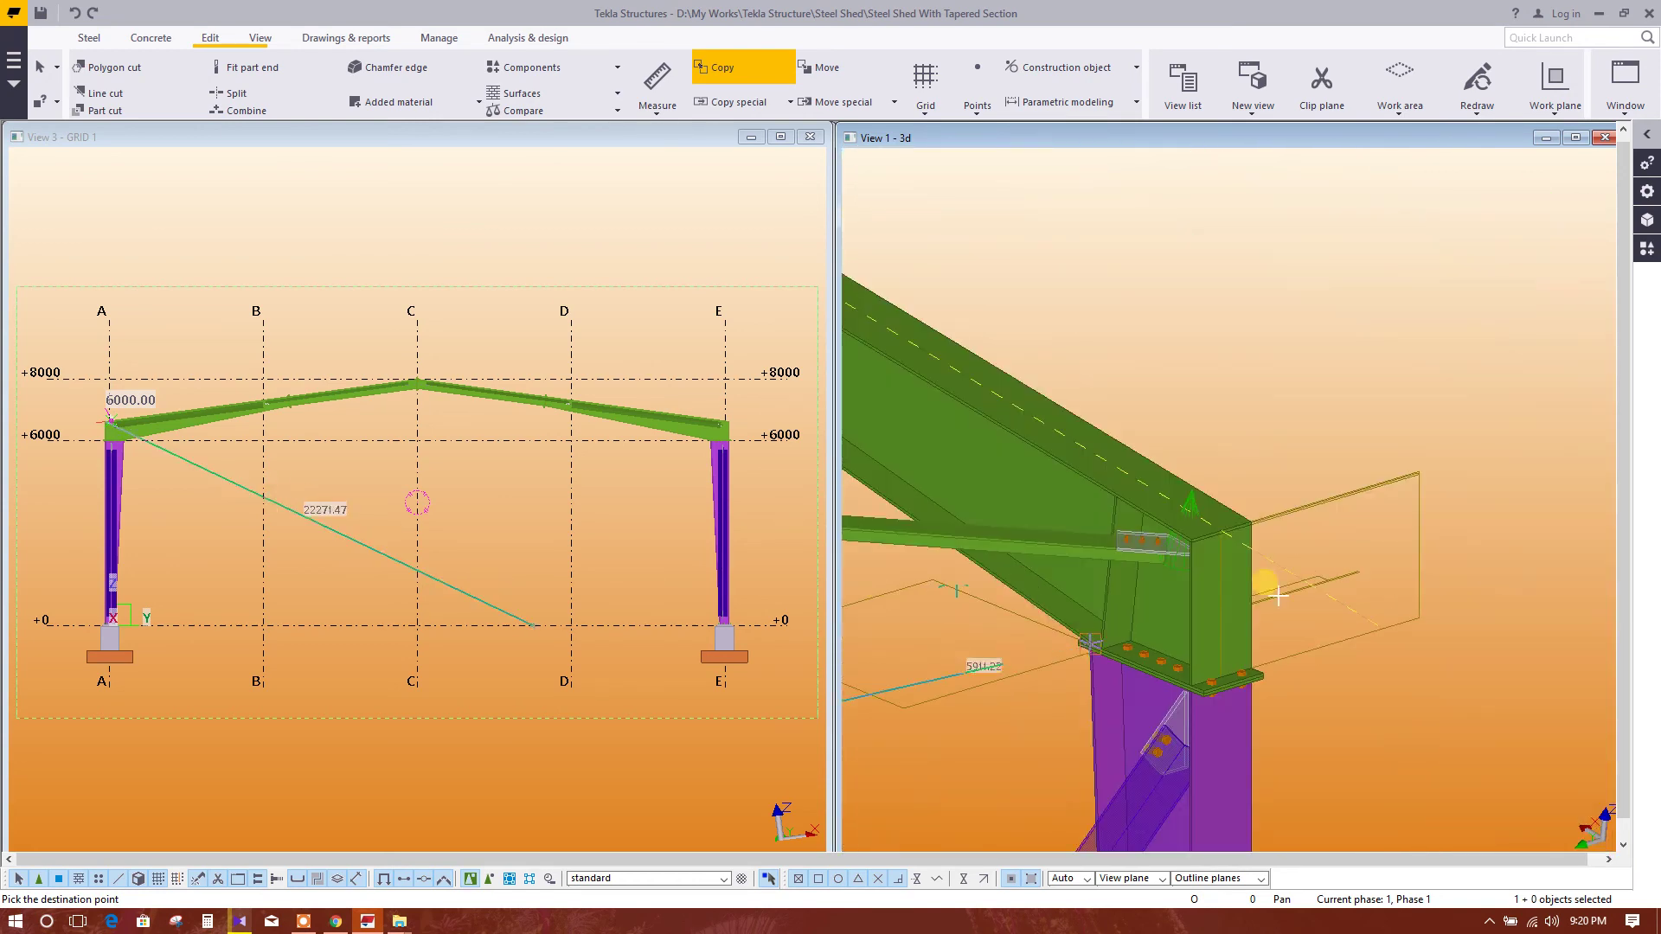
{"action": "scroll", "coordinate": [1264, 539], "scroll_direction": "up", "scroll_amount": 1}
{"action": "scroll", "coordinate": [1256, 517], "scroll_direction": "up", "scroll_amount": 1}
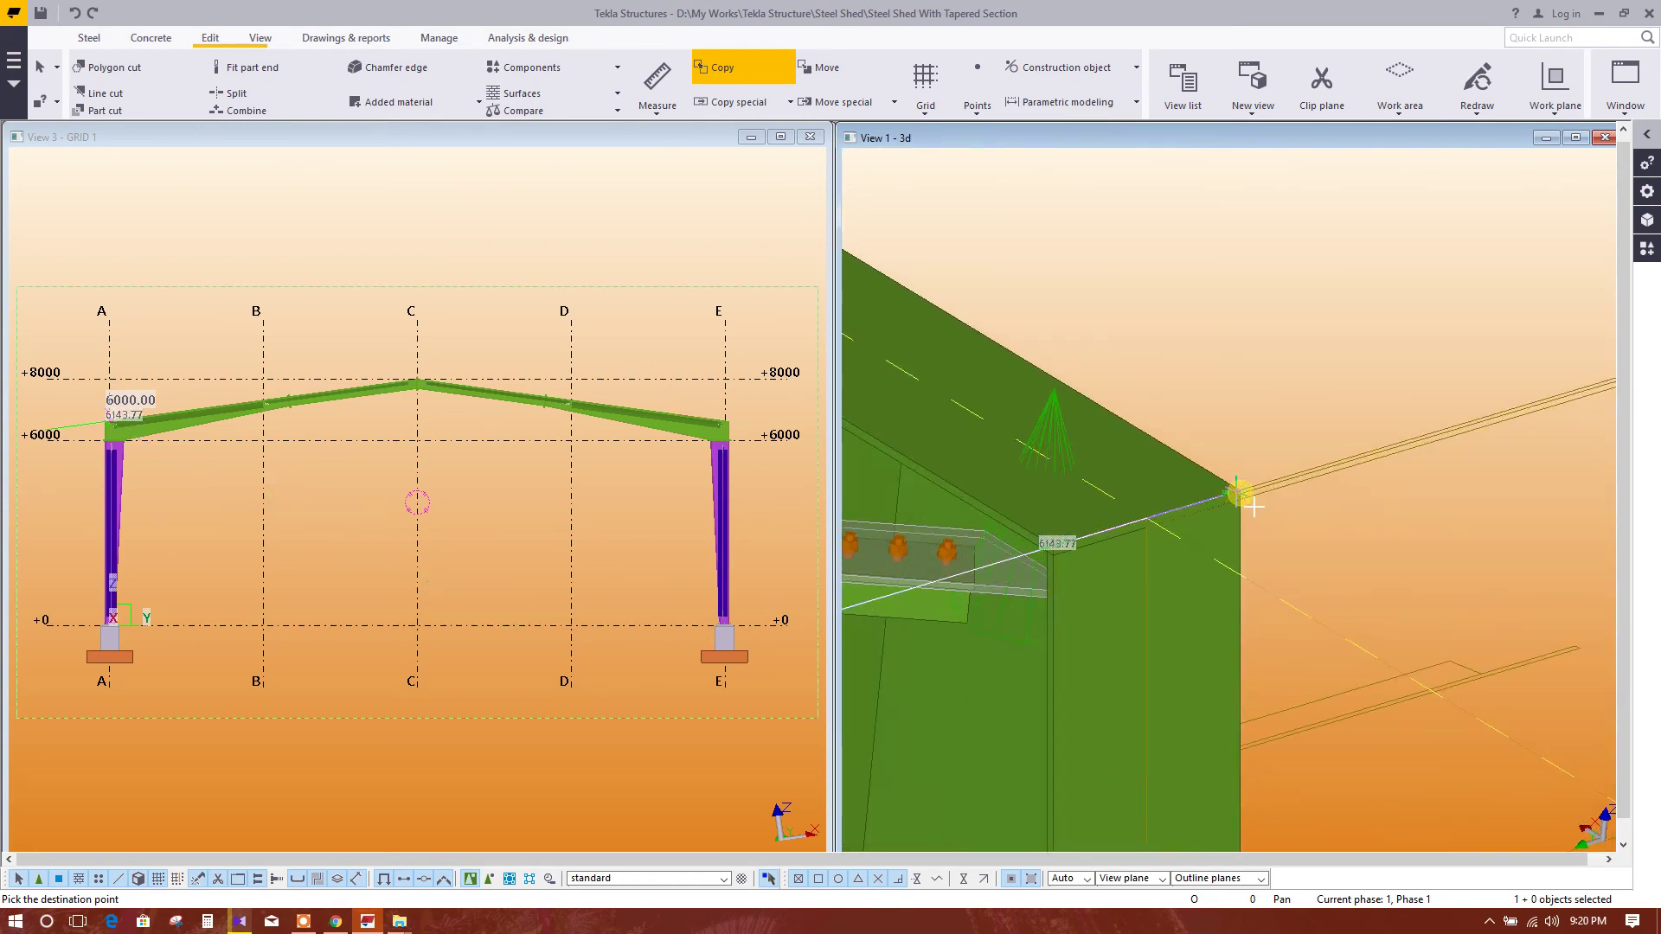
{"action": "scroll", "coordinate": [1280, 493], "scroll_direction": "down", "scroll_amount": 1}
{"action": "scroll", "coordinate": [1324, 482], "scroll_direction": "down", "scroll_amount": 1}
{"action": "scroll", "coordinate": [919, 679], "scroll_direction": "down", "scroll_amount": 1}
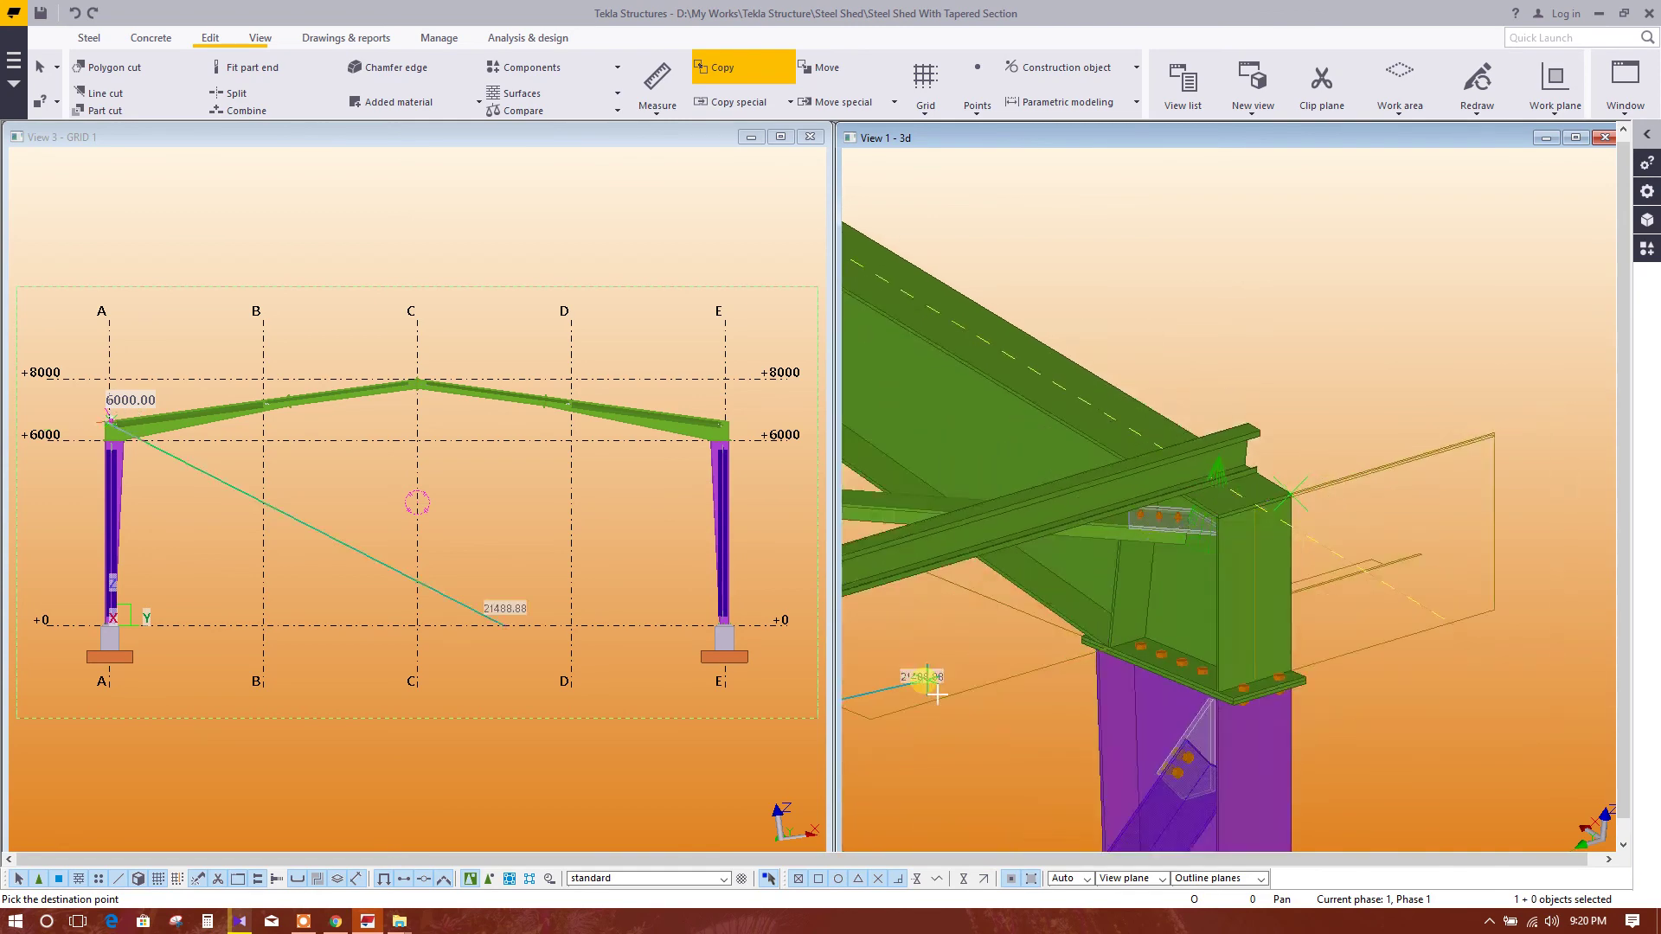
{"action": "scroll", "coordinate": [1462, 493], "scroll_direction": "up", "scroll_amount": 2}
{"action": "scroll", "coordinate": [1462, 493], "scroll_direction": "down", "scroll_amount": 1}
{"action": "scroll", "coordinate": [1298, 630], "scroll_direction": "up", "scroll_amount": 1}
{"action": "scroll", "coordinate": [1353, 568], "scroll_direction": "up", "scroll_amount": 1}
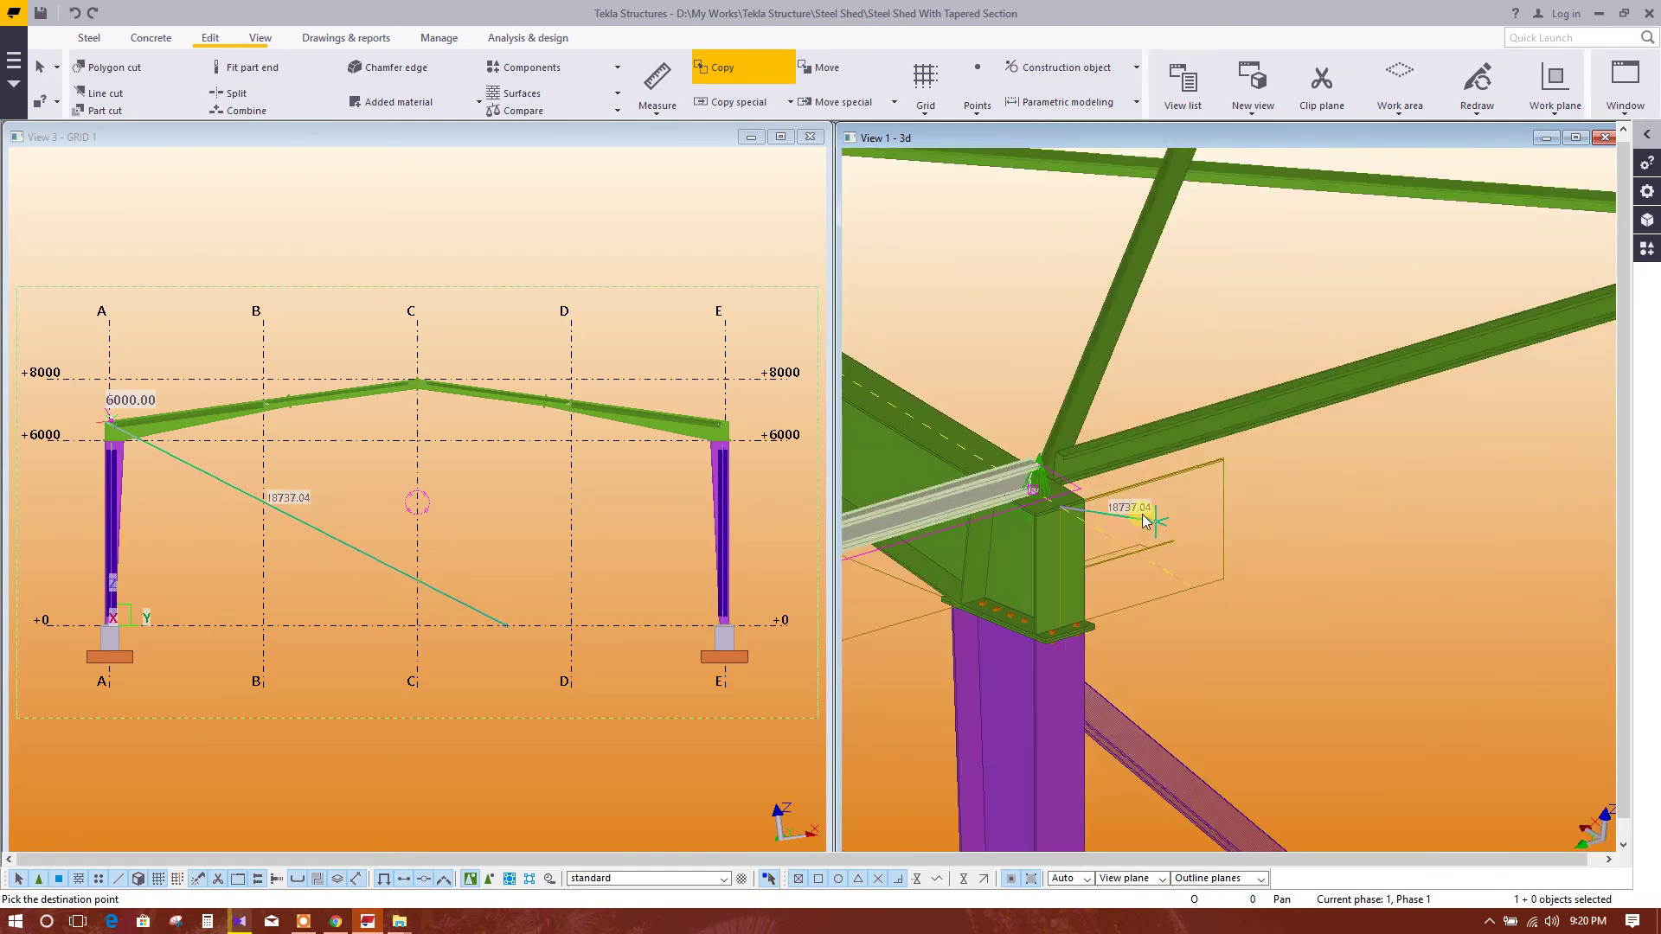
{"action": "left_click", "coordinate": [1118, 428]}
Change the copied CC150-3-20-60 purlin's start Dx offset from 150 to 0
{"action": "double_click", "coordinate": [1117, 427]}
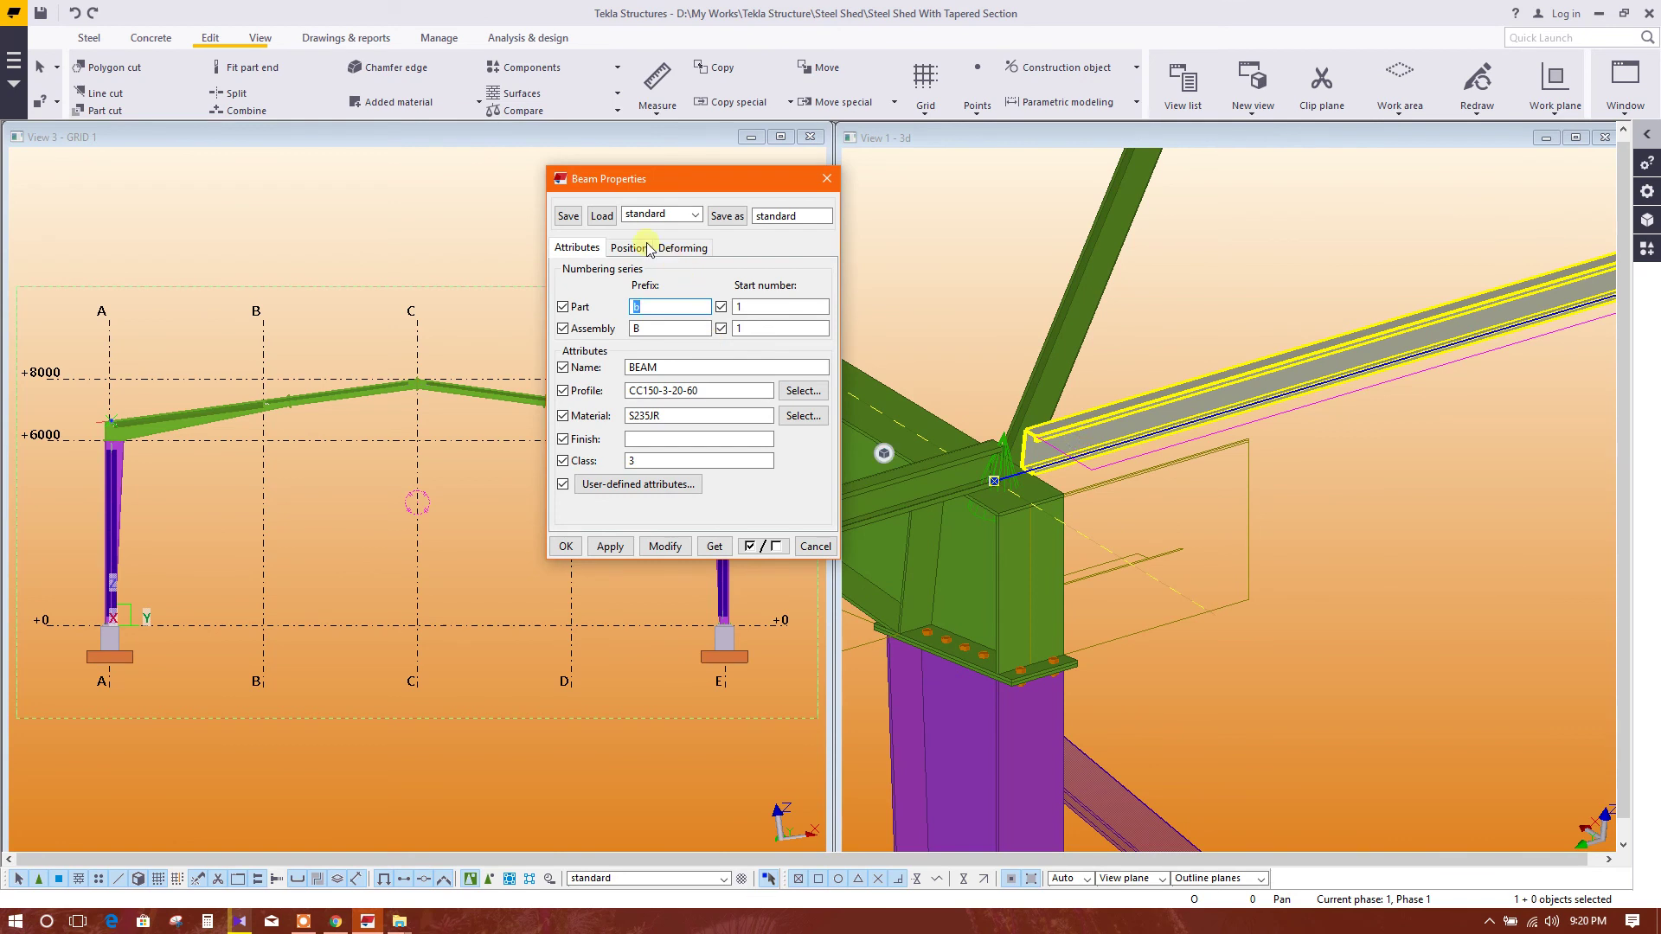
{"action": "left_click", "coordinate": [645, 245]}
{"action": "left_click_drag", "start_coordinate": [644, 407], "coordinate": [578, 417]}
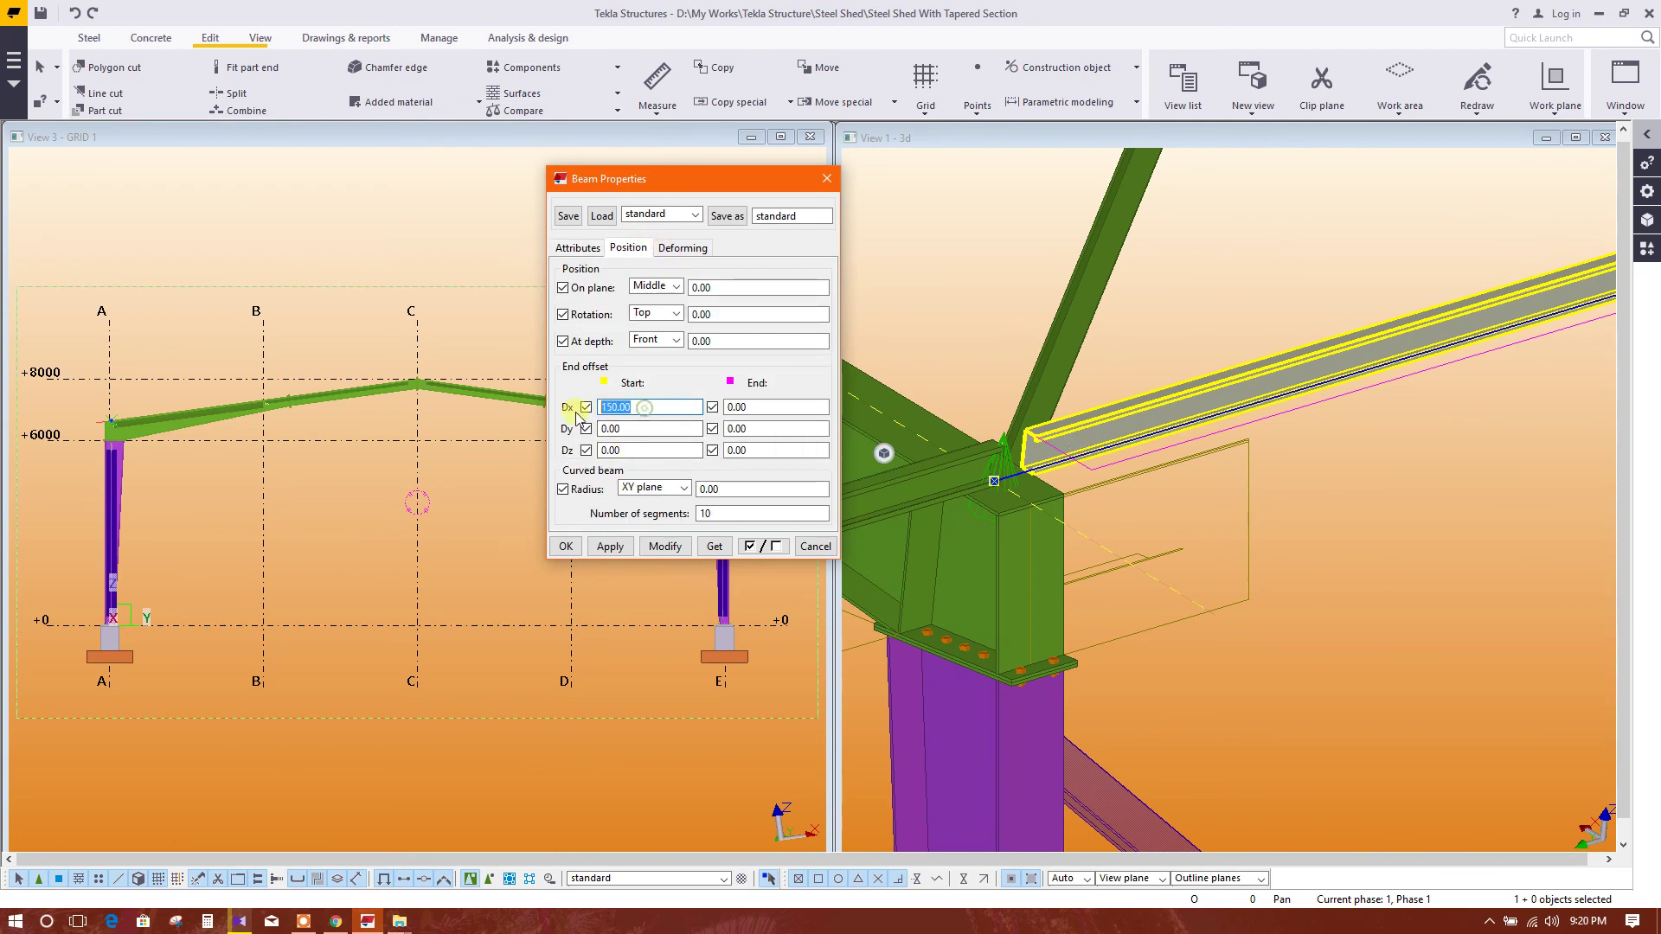
{"action": "type", "text": "0"}
{"action": "left_click", "coordinate": [683, 548]}
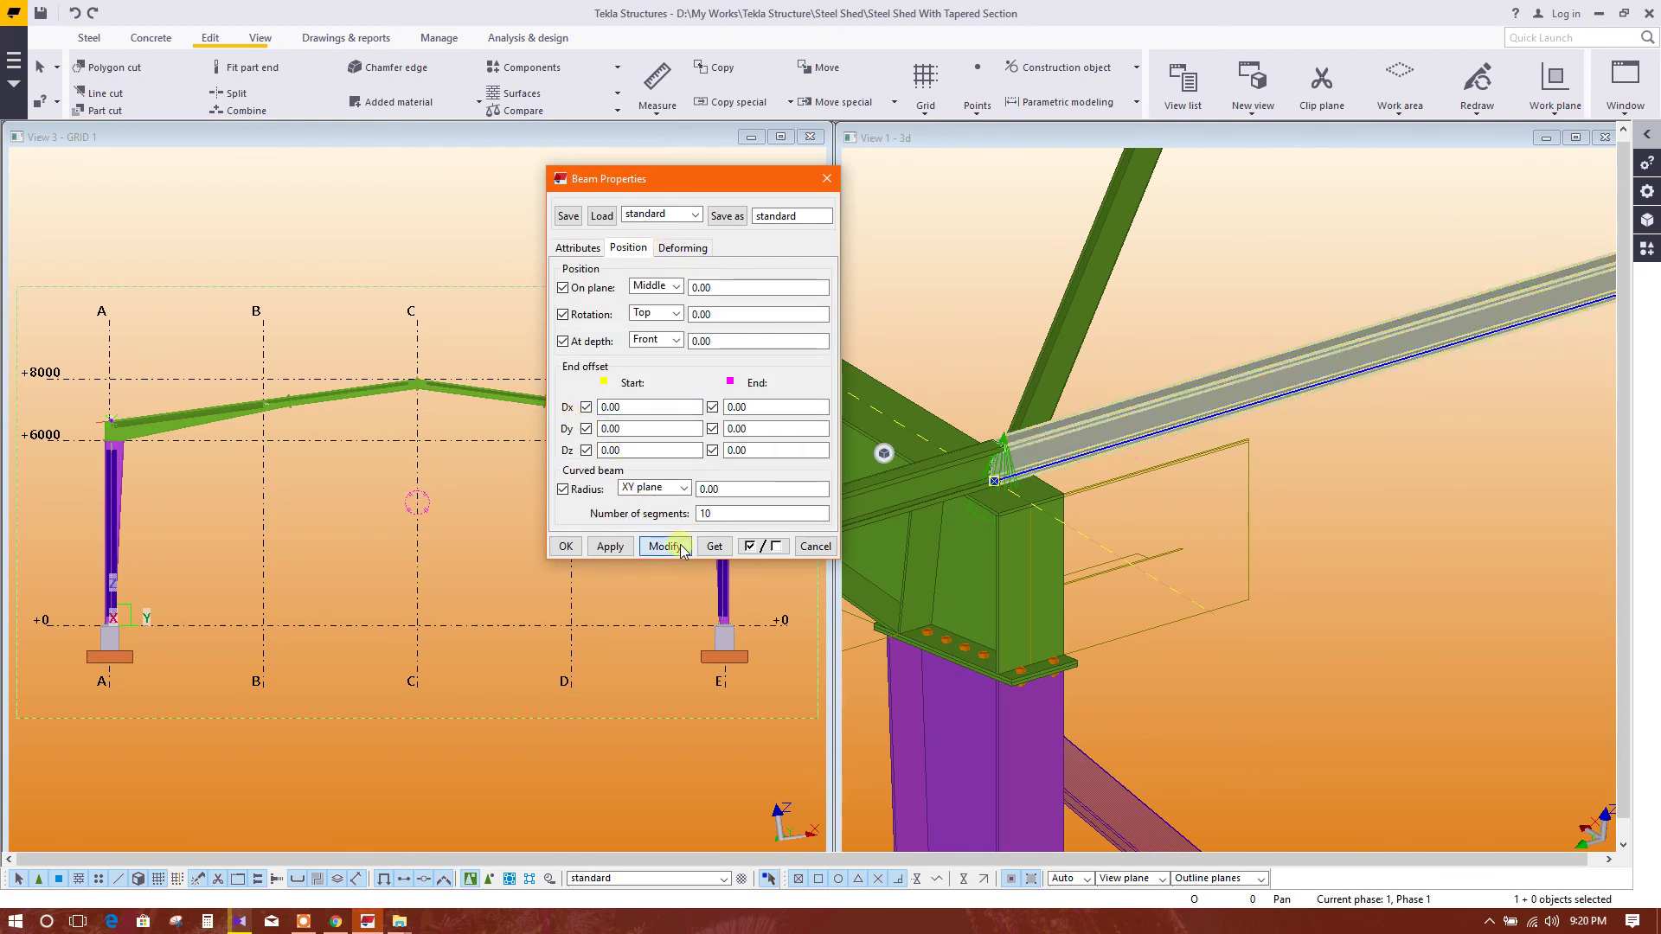
{"action": "left_click", "coordinate": [565, 545]}
{"action": "scroll", "coordinate": [1261, 517], "scroll_direction": "down", "scroll_amount": 1}
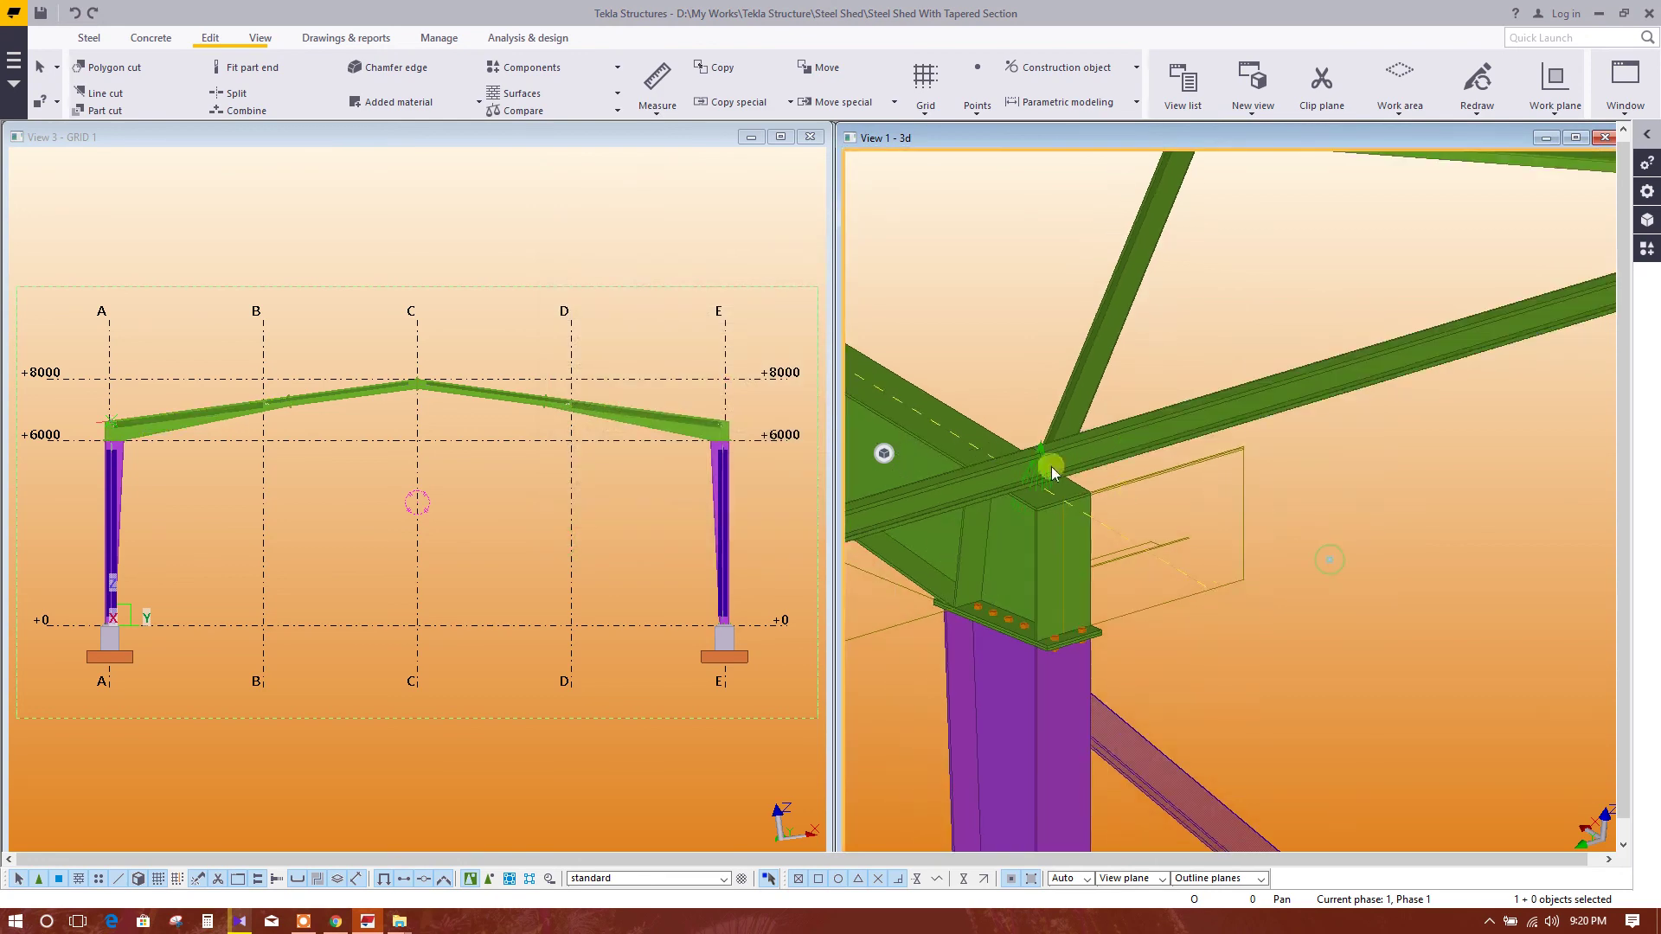
{"action": "scroll", "coordinate": [1137, 474], "scroll_direction": "down", "scroll_amount": 2}
{"action": "scroll", "coordinate": [1427, 455], "scroll_direction": "down", "scroll_amount": 2}
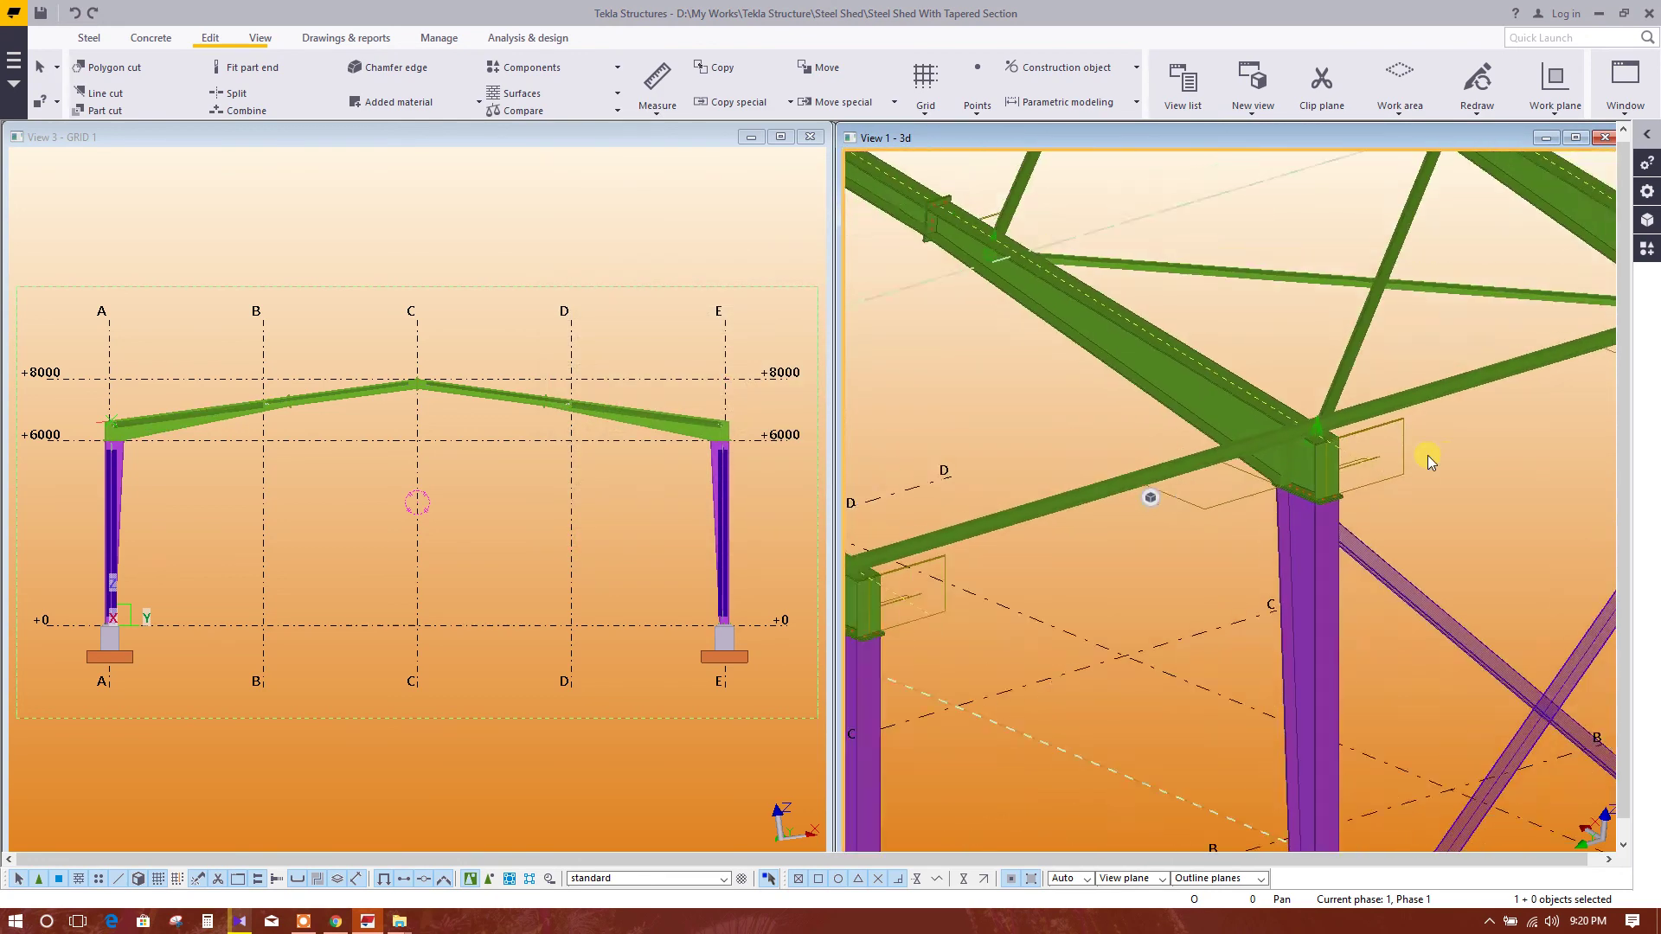
{"action": "scroll", "coordinate": [1429, 455], "scroll_direction": "down", "scroll_amount": 2}
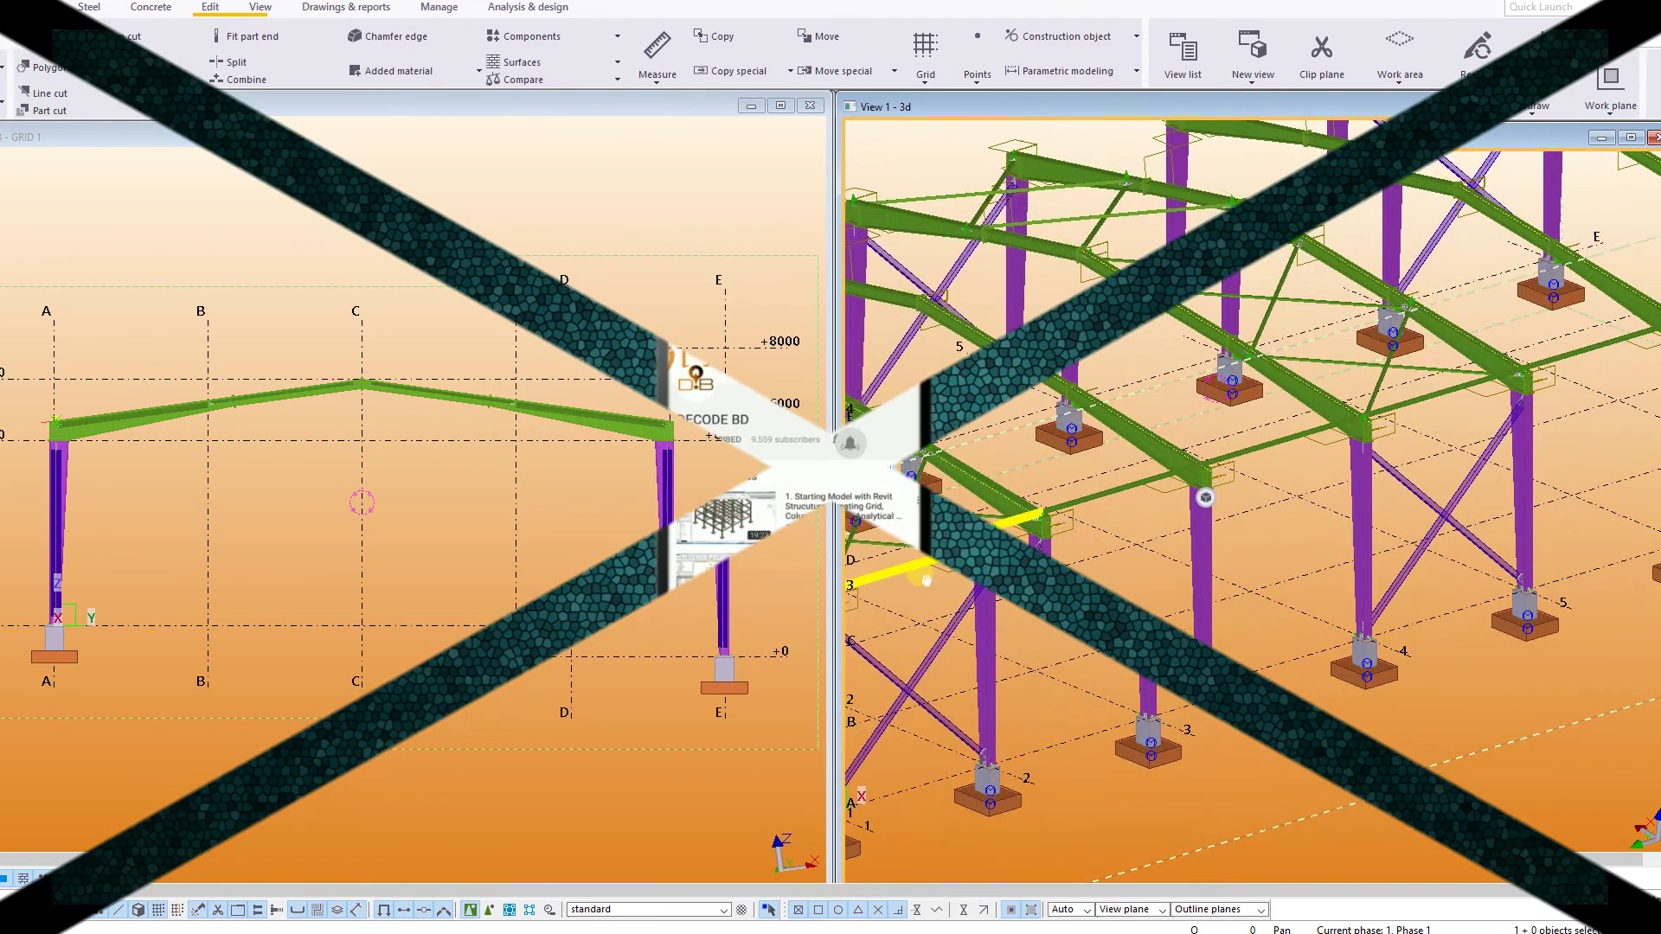